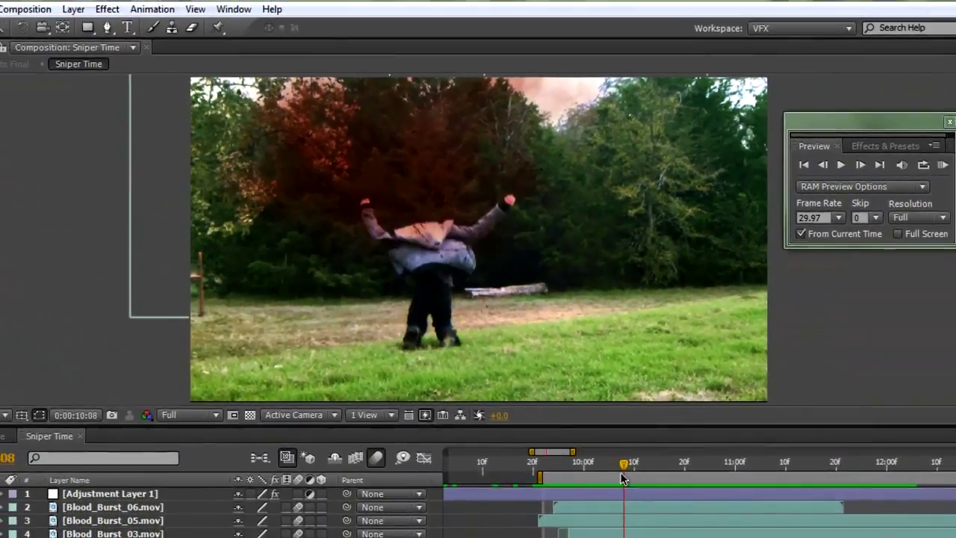
{"action": "left_click_drag", "start_coordinate": [621, 475], "coordinate": [572, 466]}
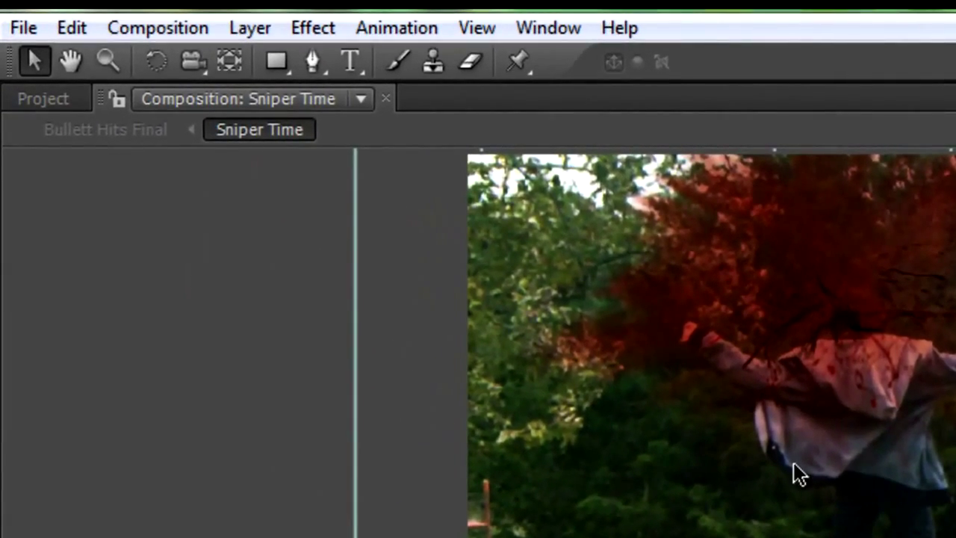
Create a new composition named "Headshot Tutorial".
{"action": "left_click", "coordinate": [150, 28]}
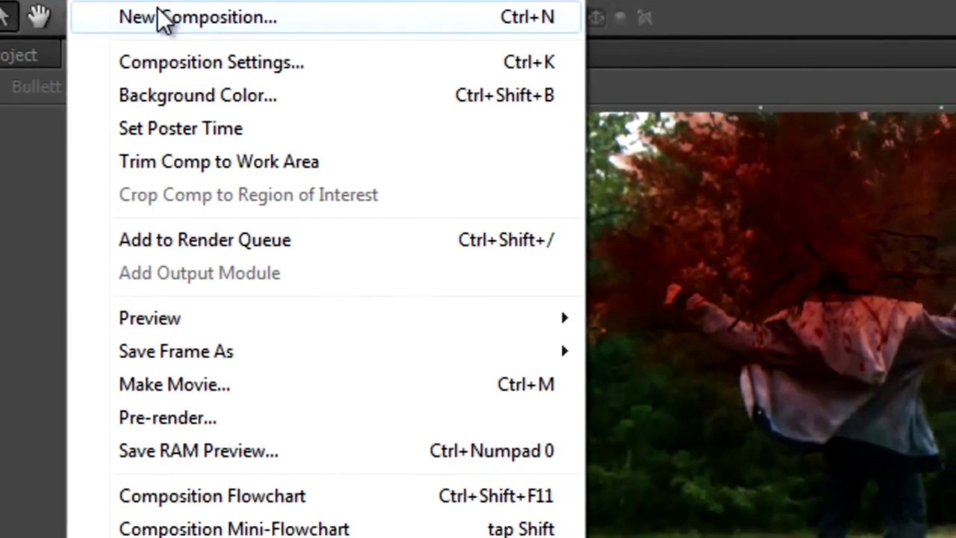
{"action": "left_click", "coordinate": [163, 18]}
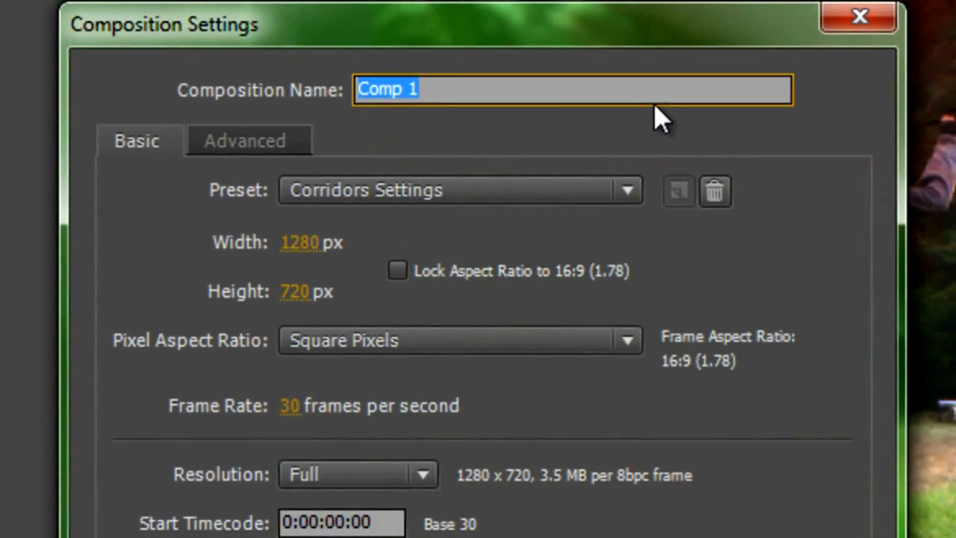
{"action": "type", "text": "Hea"}
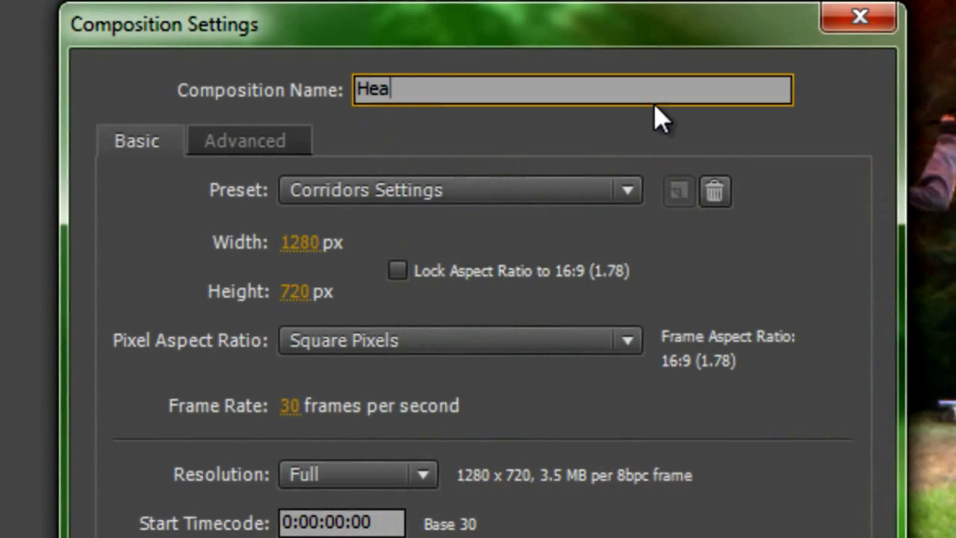
{"action": "type", "text": "dshot Tutori"}
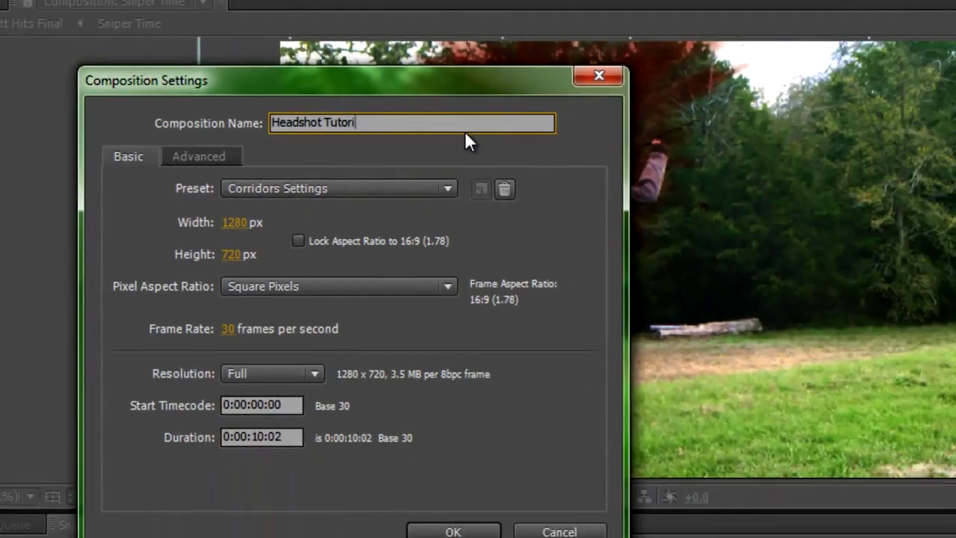
{"action": "type", "text": "al"}
{"action": "key", "text": "Return"}
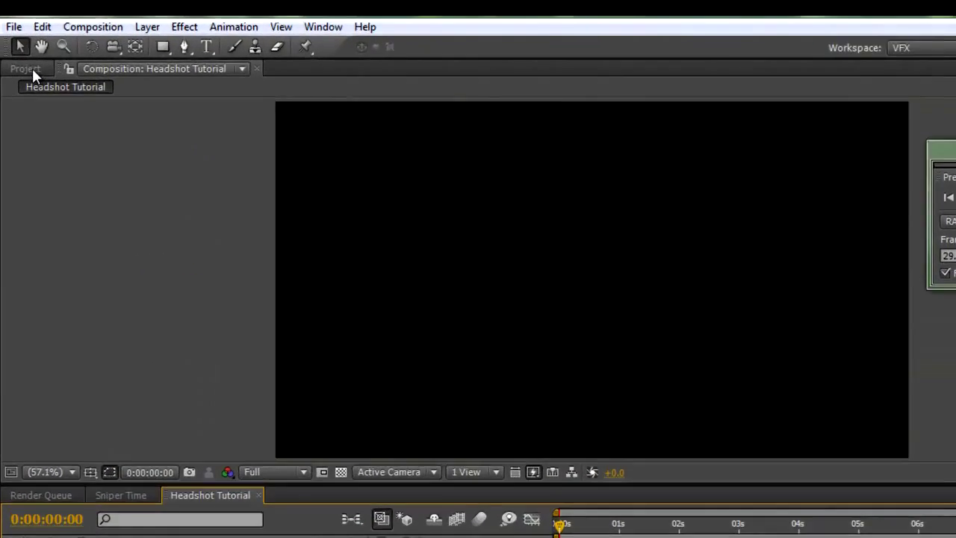
Start a file import into the project and browse to Headshot Project Files inside the Headshots And Ground Hits folder.
{"action": "left_click", "coordinate": [21, 64]}
{"action": "left_click", "coordinate": [11, 30]}
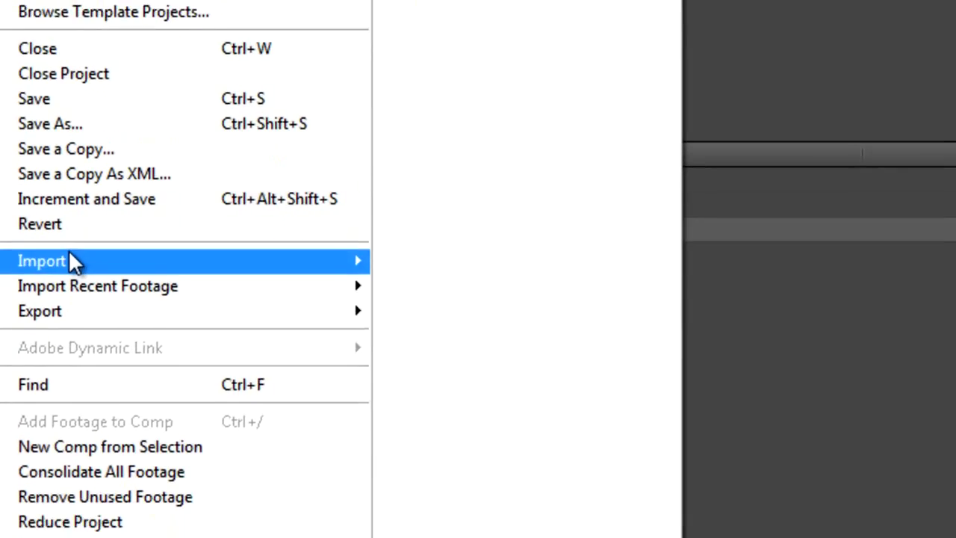
{"action": "mouse_move", "coordinate": [79, 393]}
{"action": "left_click", "coordinate": [559, 392]}
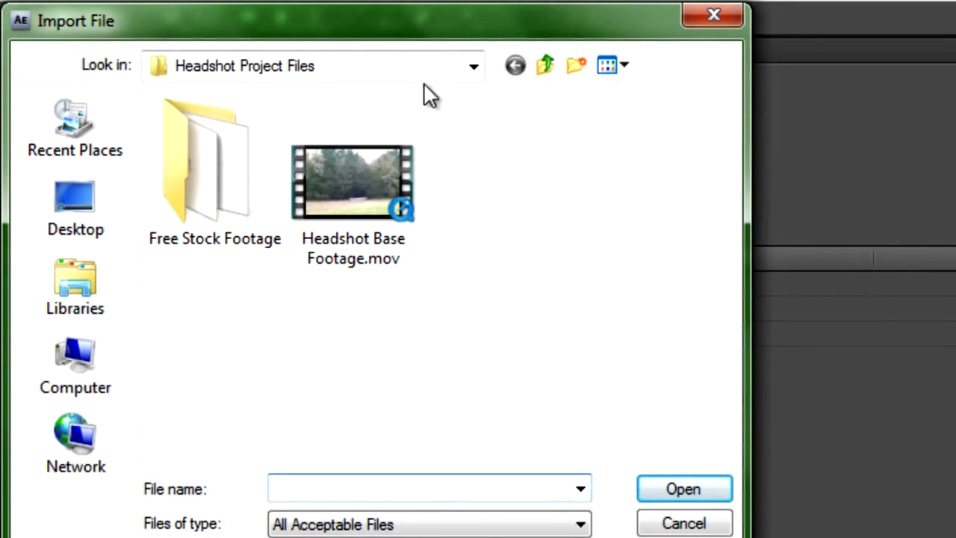
{"action": "left_click", "coordinate": [474, 65]}
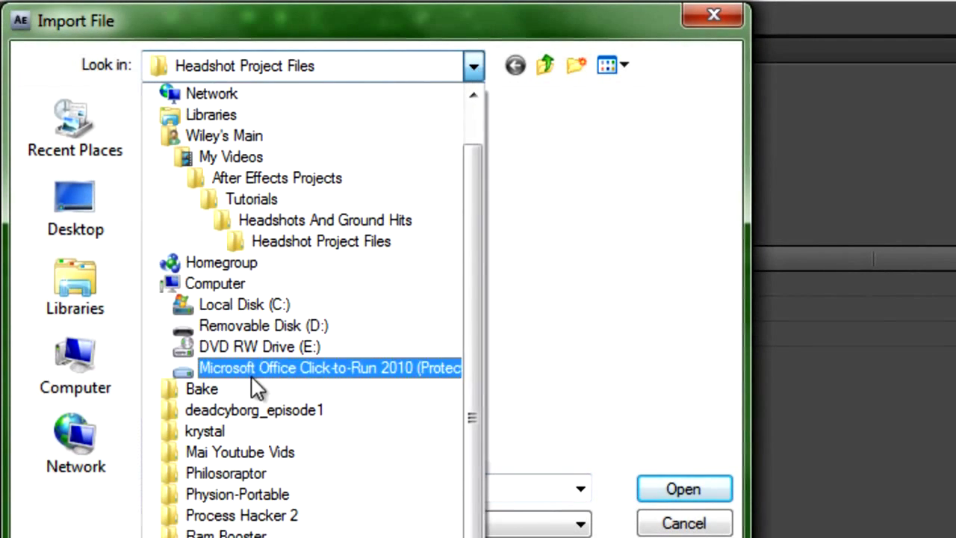
{"action": "left_click", "coordinate": [328, 219]}
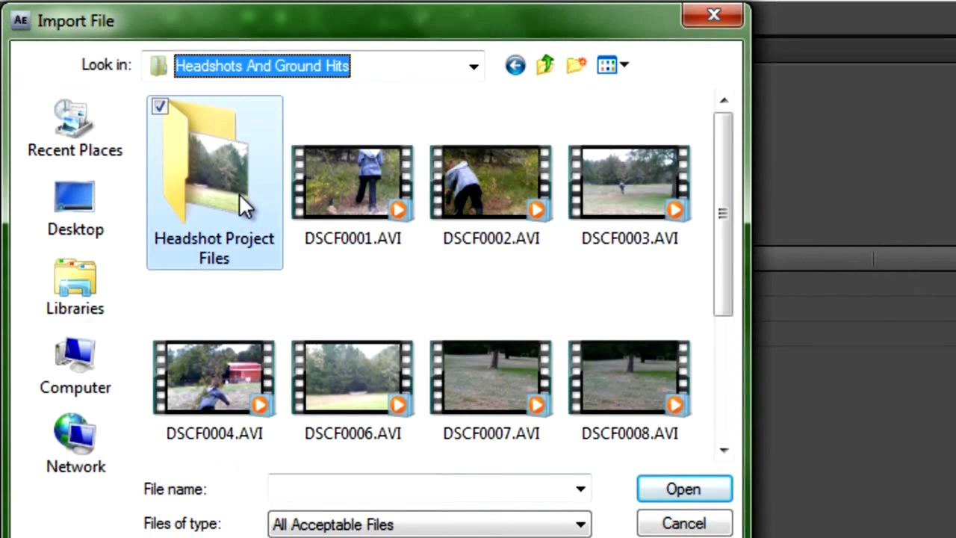
{"action": "double_click", "coordinate": [211, 182]}
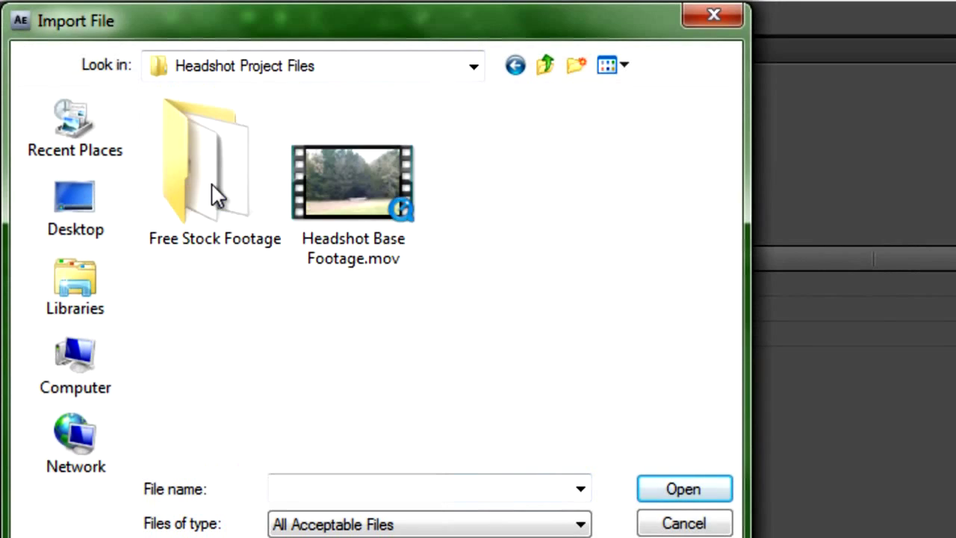
Look inside the Free Stock Footage subfolder and import the whole Headshot Project Files folder into the project.
{"action": "double_click", "coordinate": [249, 188]}
{"action": "left_click", "coordinate": [515, 69]}
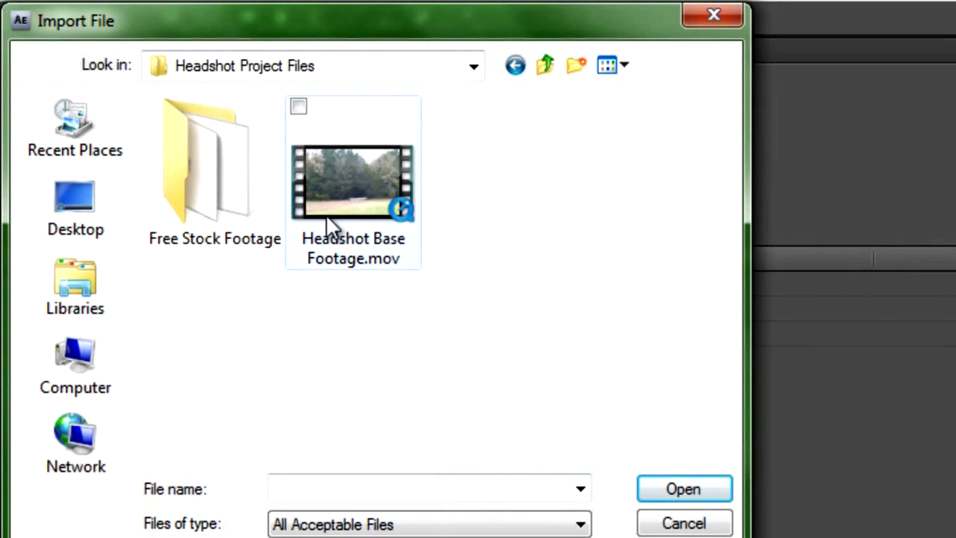
{"action": "left_click", "coordinate": [363, 191]}
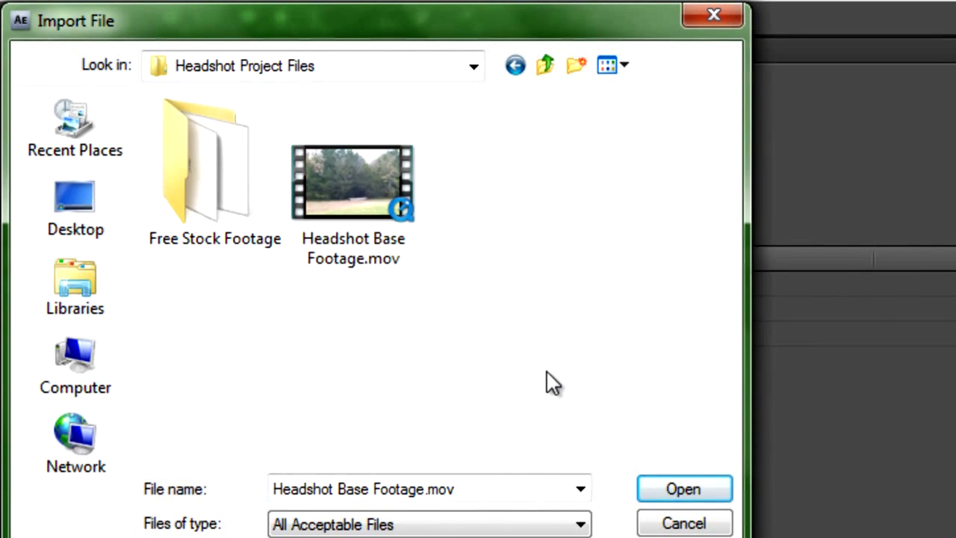
{"action": "left_click", "coordinate": [473, 66]}
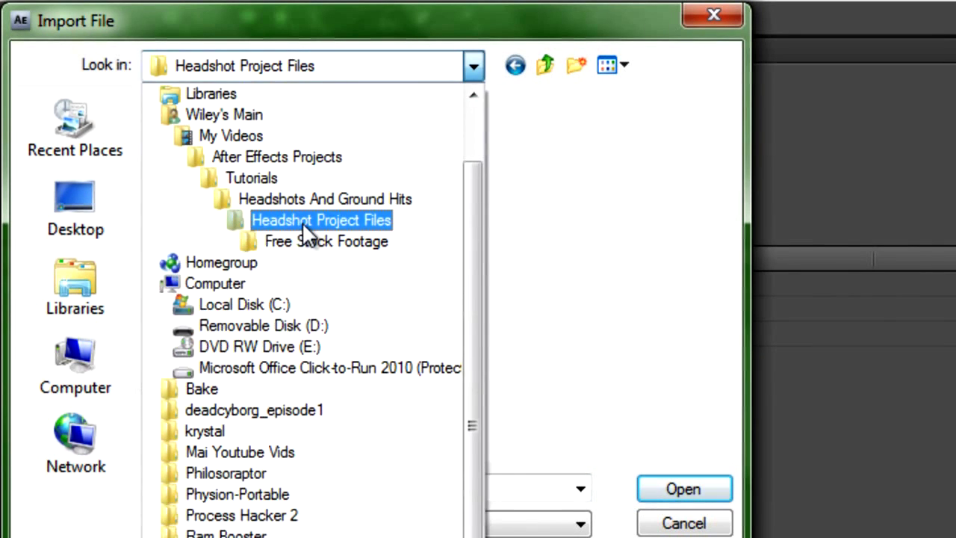
{"action": "left_click", "coordinate": [302, 222]}
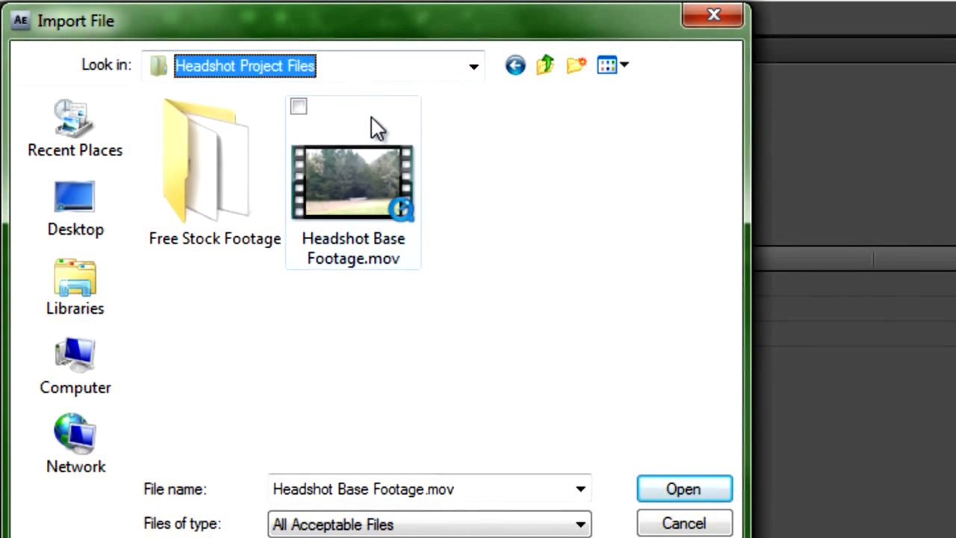
{"action": "left_click", "coordinate": [471, 67]}
{"action": "left_click", "coordinate": [320, 201]}
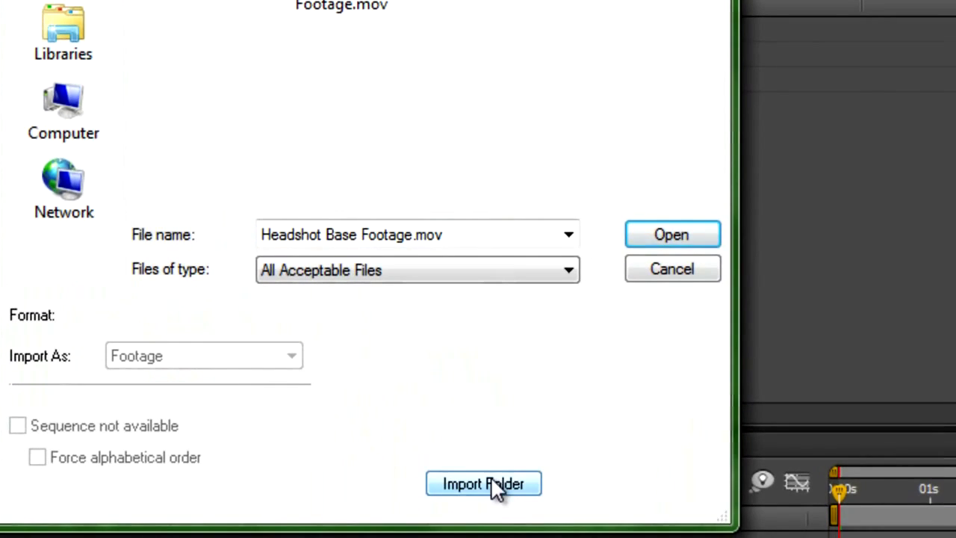
{"action": "left_click", "coordinate": [493, 479]}
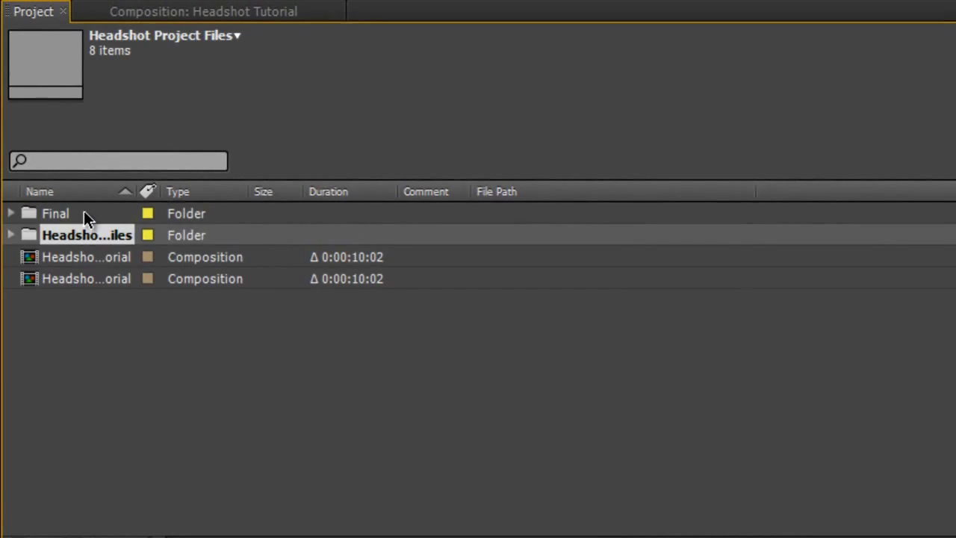
Expand the imported Headshot Project Files folder and add Headshot Base Footage.mov to the Headshot Tutorial timeline.
{"action": "left_click", "coordinate": [11, 236]}
{"action": "left_click", "coordinate": [69, 256]}
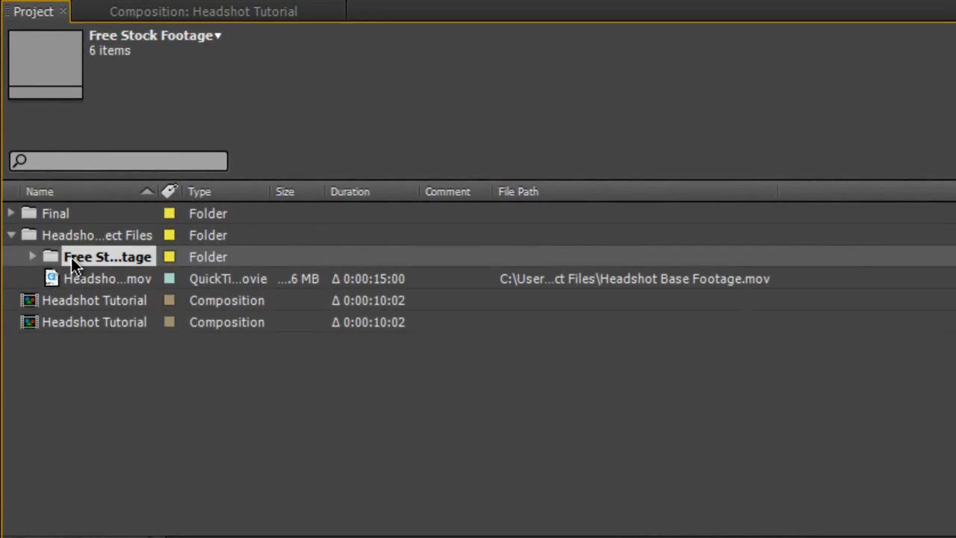
{"action": "left_click", "coordinate": [83, 278]}
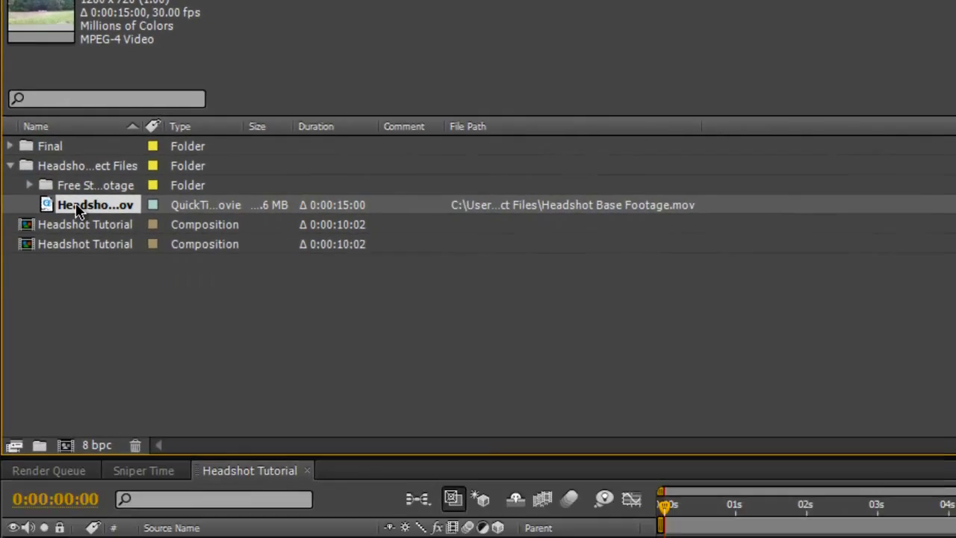
{"action": "left_click_drag", "start_coordinate": [84, 277], "coordinate": [691, 466]}
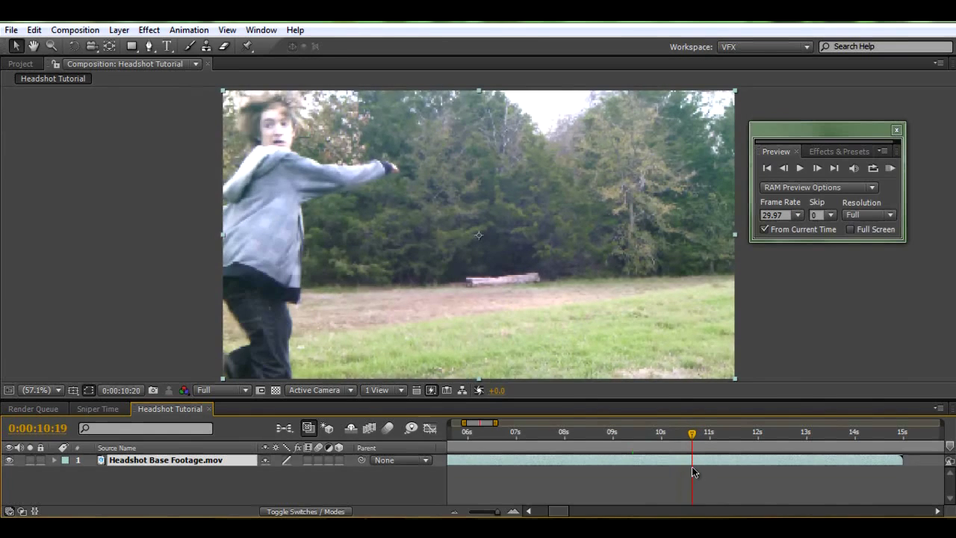
Step back frame by frame to where the actor just enters the shot, and start the work area there at 0:00:10:13.
{"action": "left_click", "coordinate": [785, 173]}
{"action": "left_click", "coordinate": [785, 173]}
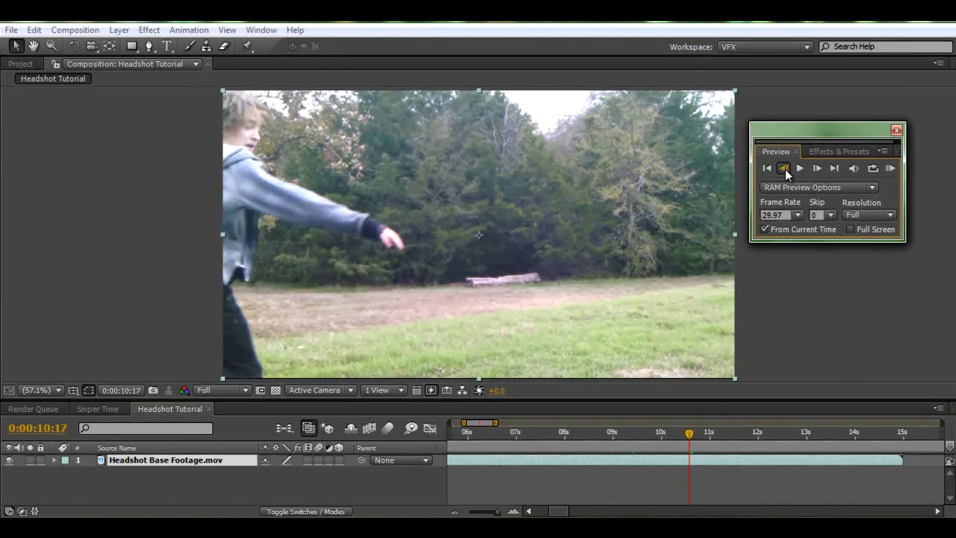
{"action": "left_click", "coordinate": [785, 173]}
{"action": "left_click", "coordinate": [786, 172]}
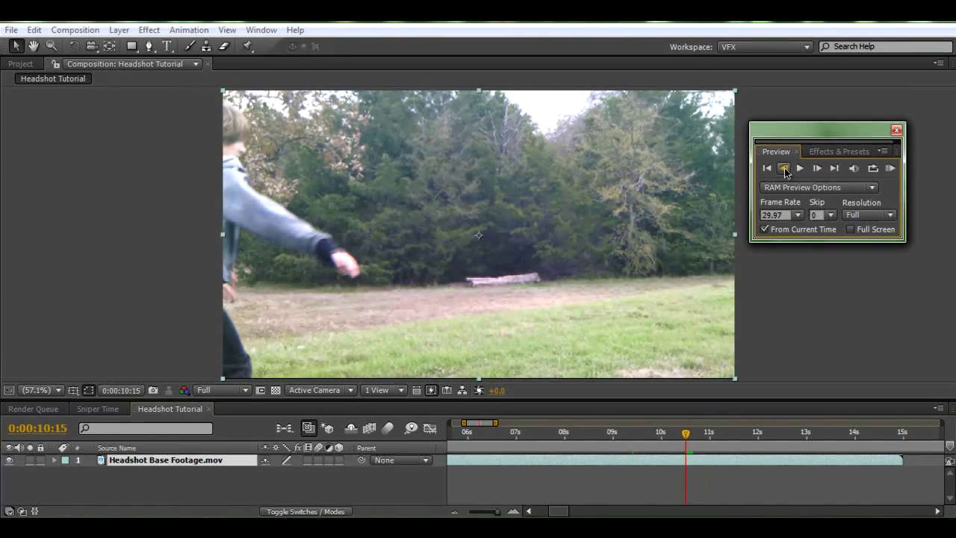
{"action": "left_click", "coordinate": [785, 173]}
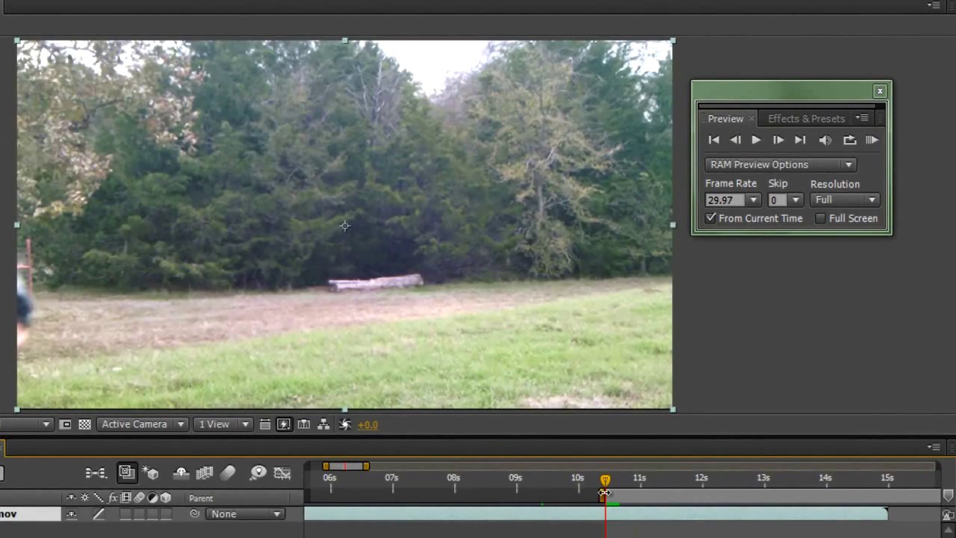
End the work area at about 14.5 seconds, with the actor lying on the ground, and trim the composition to it.
{"action": "left_click_drag", "start_coordinate": [605, 480], "coordinate": [856, 499]}
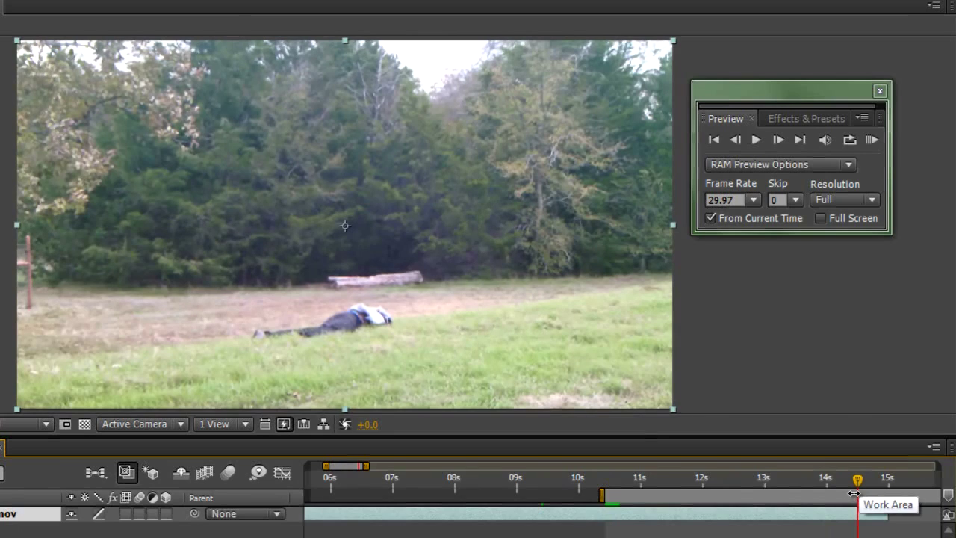
{"action": "key", "text": "n"}
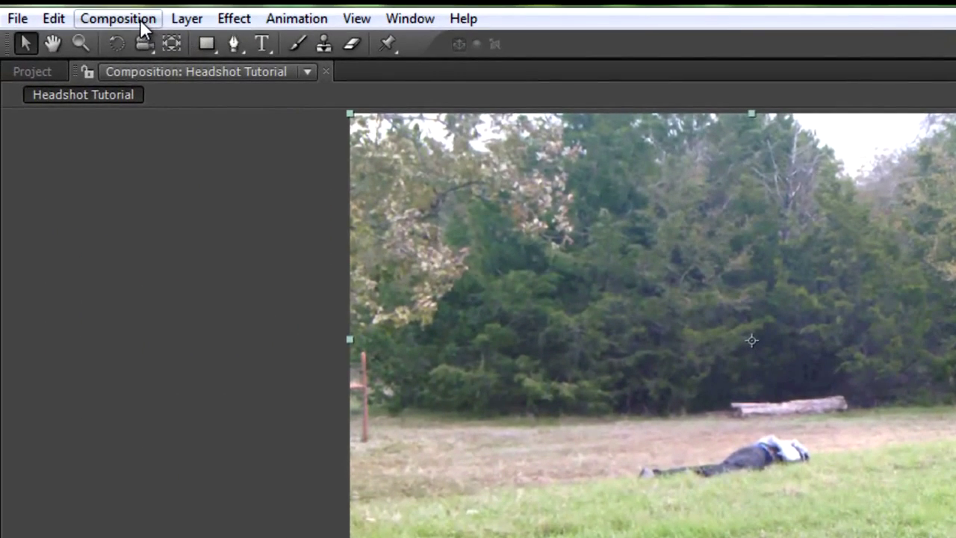
{"action": "left_click", "coordinate": [140, 20]}
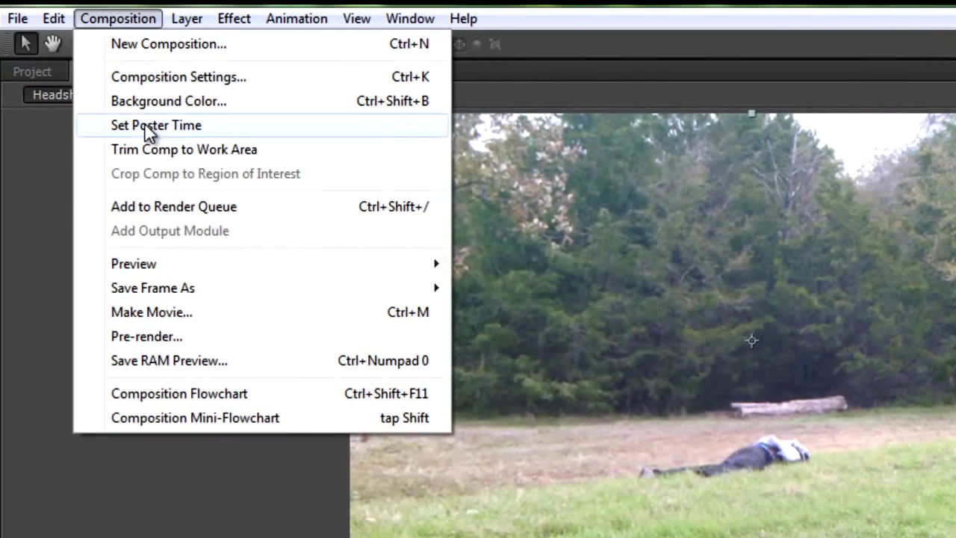
{"action": "left_click", "coordinate": [147, 150]}
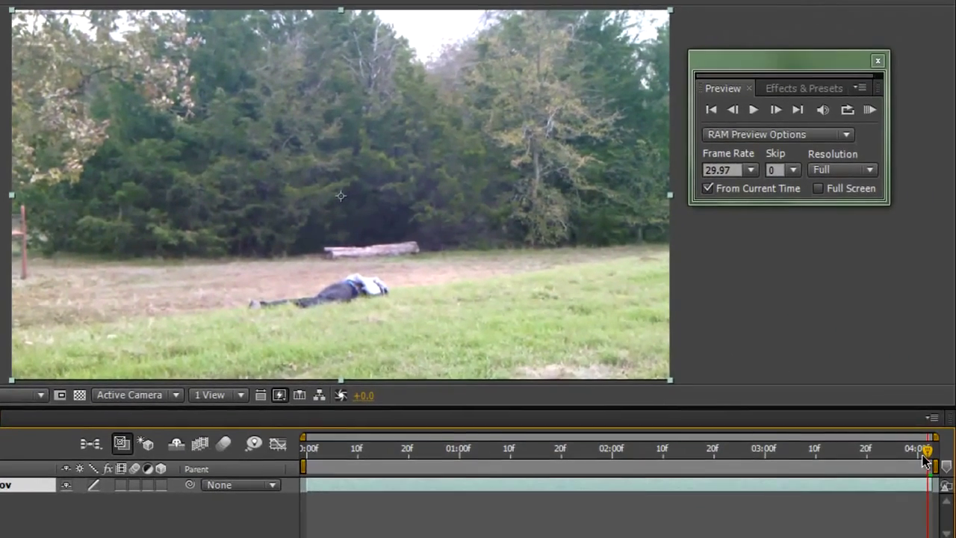
Play a RAM preview of the trimmed clip and return to its first frame.
{"action": "left_click_drag", "start_coordinate": [926, 457], "coordinate": [292, 486]}
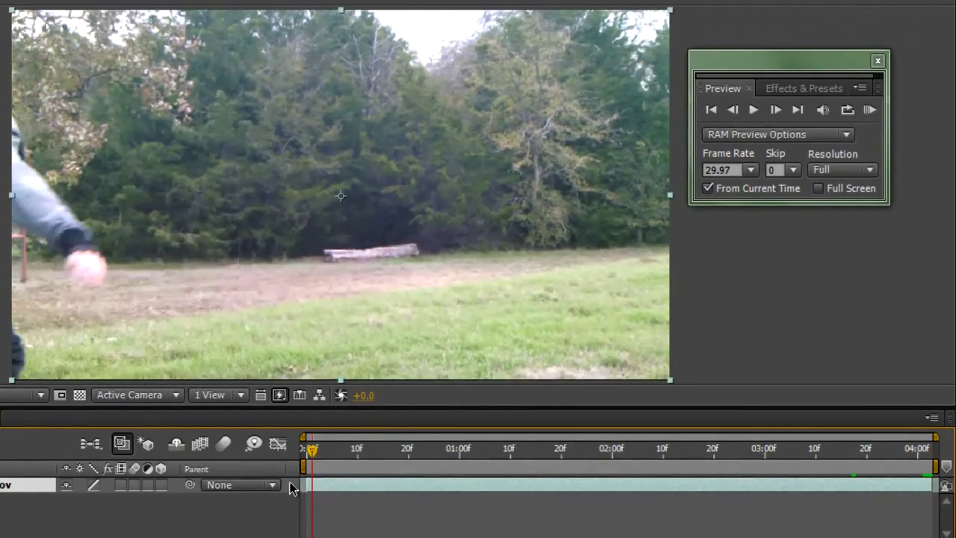
{"action": "left_click", "coordinate": [870, 109]}
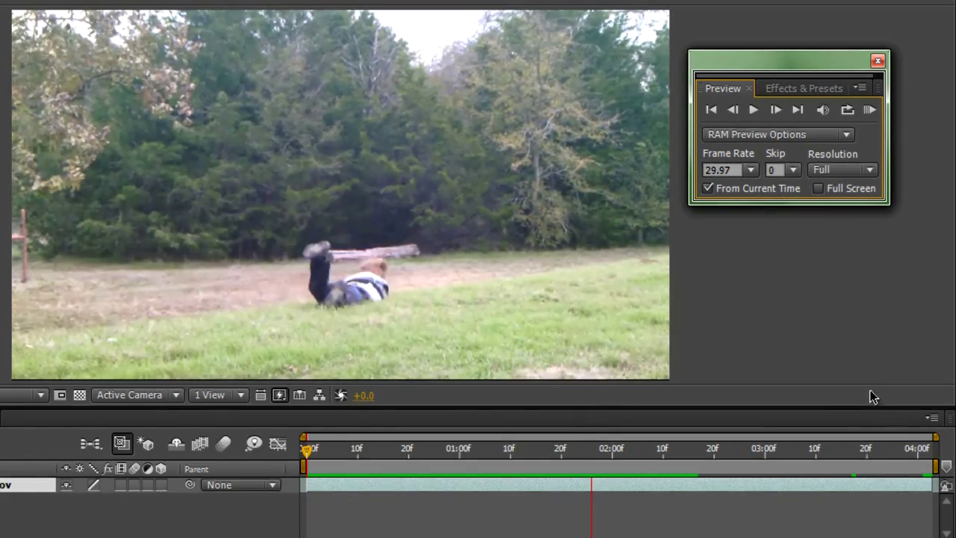
{"action": "key", "text": "space"}
{"action": "mouse_move", "coordinate": [306, 467]}
{"action": "left_mouse_down"}
{"action": "mouse_move", "coordinate": [333, 469]}
{"action": "mouse_move", "coordinate": [302, 472]}
{"action": "left_mouse_up"}
{"action": "left_click", "coordinate": [302, 469]}
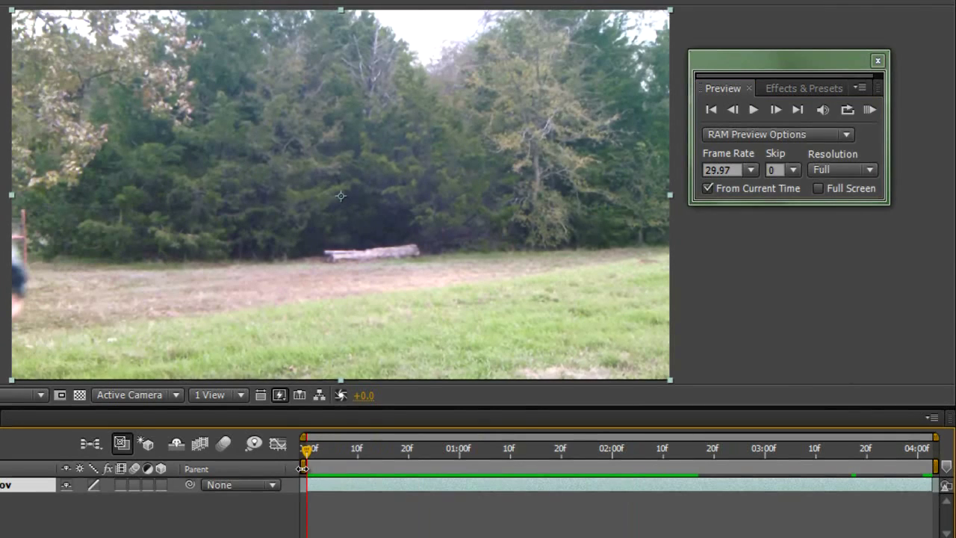
Duplicate the Headshot Base Footage.mov layer, freeze the upper copy on the first frame, and scrub the timeline to check it.
{"action": "key", "text": "ctrl+d"}
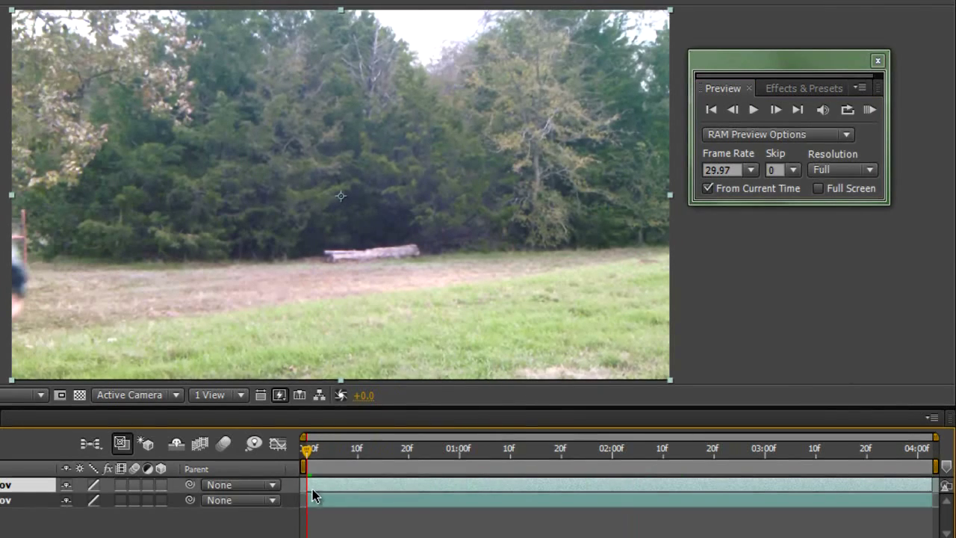
{"action": "right_click", "coordinate": [314, 487]}
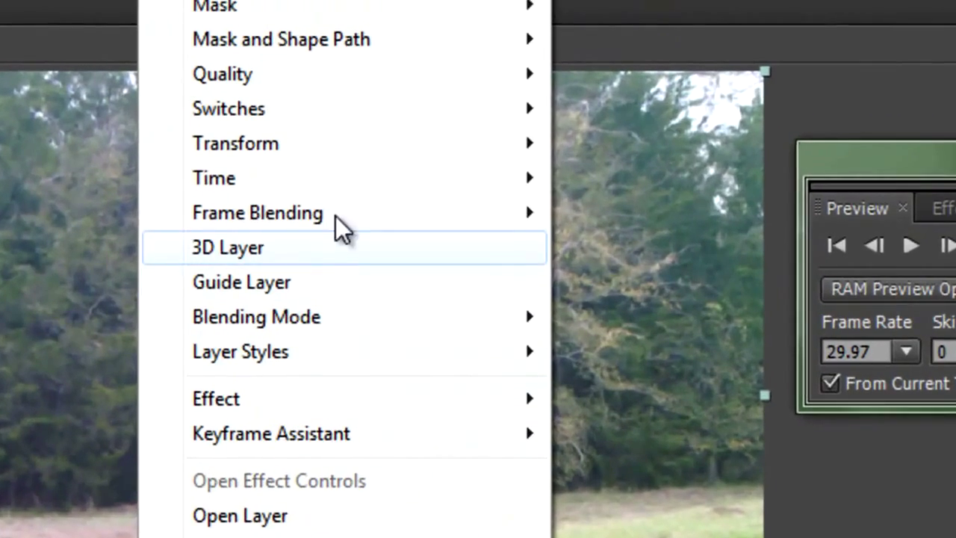
{"action": "mouse_move", "coordinate": [347, 186]}
{"action": "left_click", "coordinate": [678, 288]}
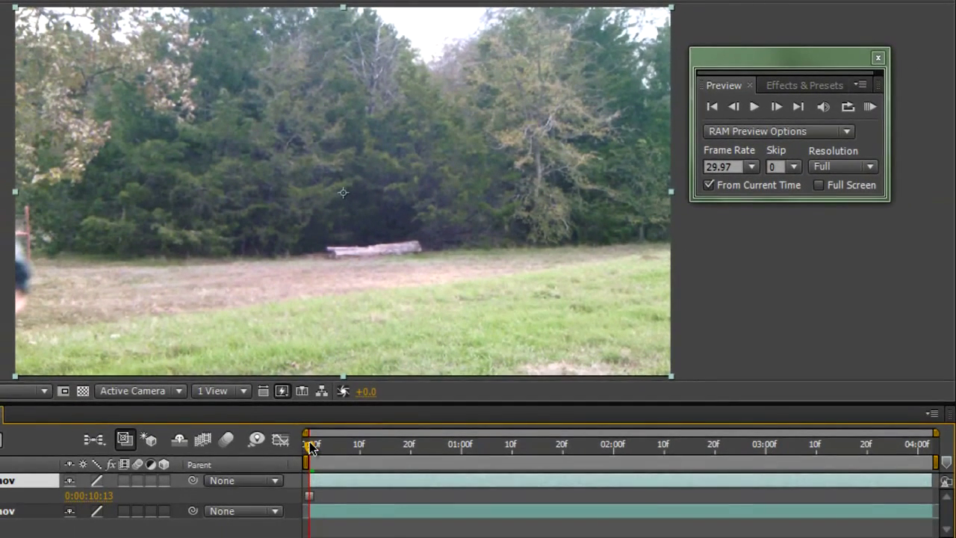
{"action": "left_click_drag", "start_coordinate": [312, 446], "coordinate": [643, 448]}
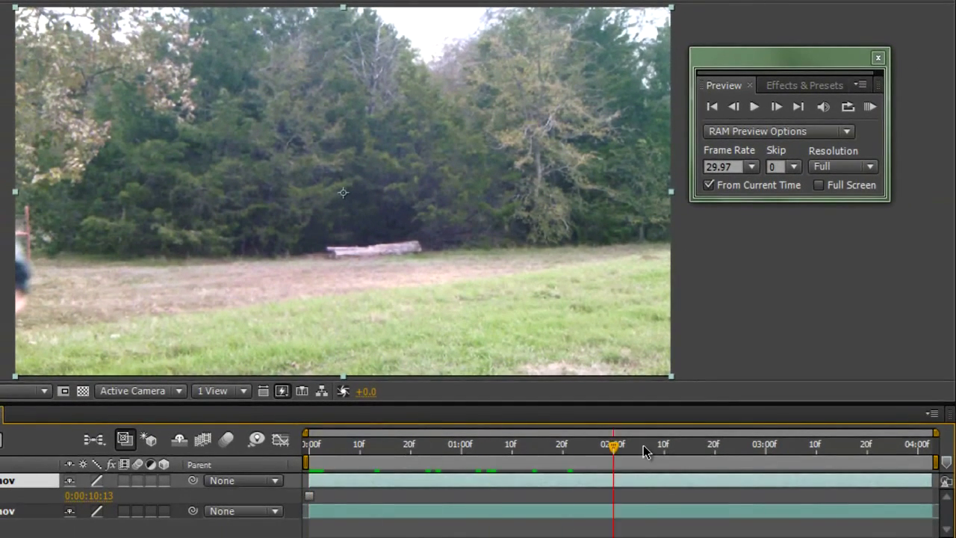
{"action": "left_click_drag", "start_coordinate": [564, 457], "coordinate": [265, 490]}
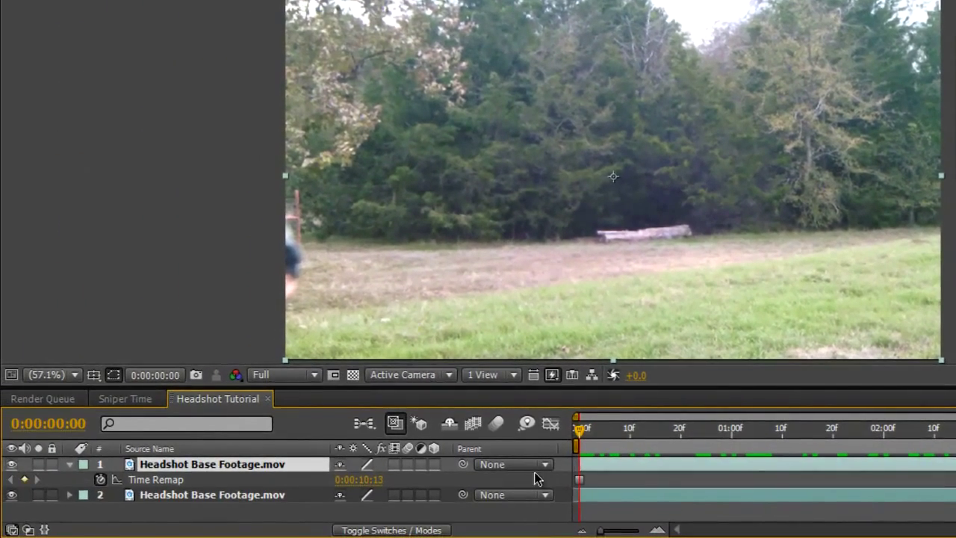
Hide the frozen upper layer and scrub to the headshot moment at 0:00:01:05.
{"action": "left_click", "coordinate": [71, 465]}
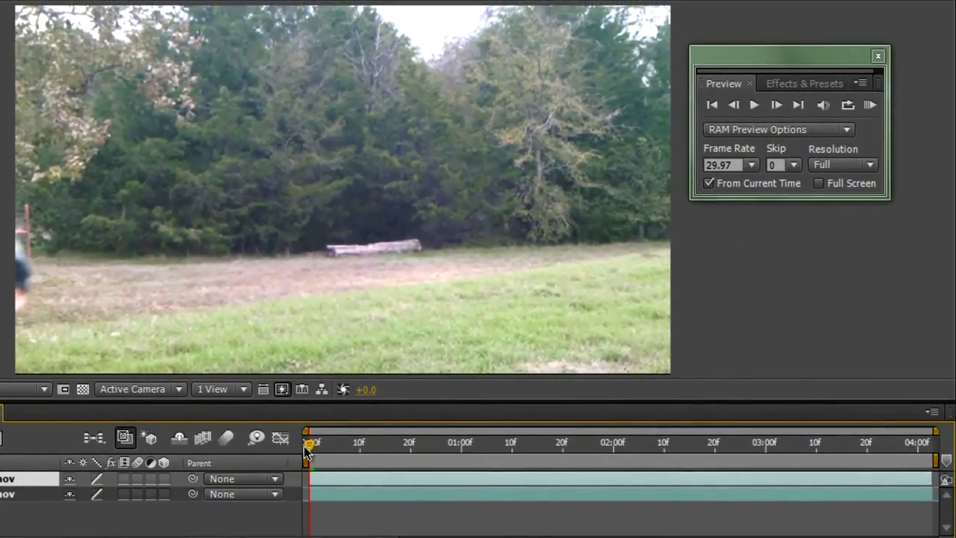
{"action": "left_click_drag", "start_coordinate": [305, 452], "coordinate": [387, 478]}
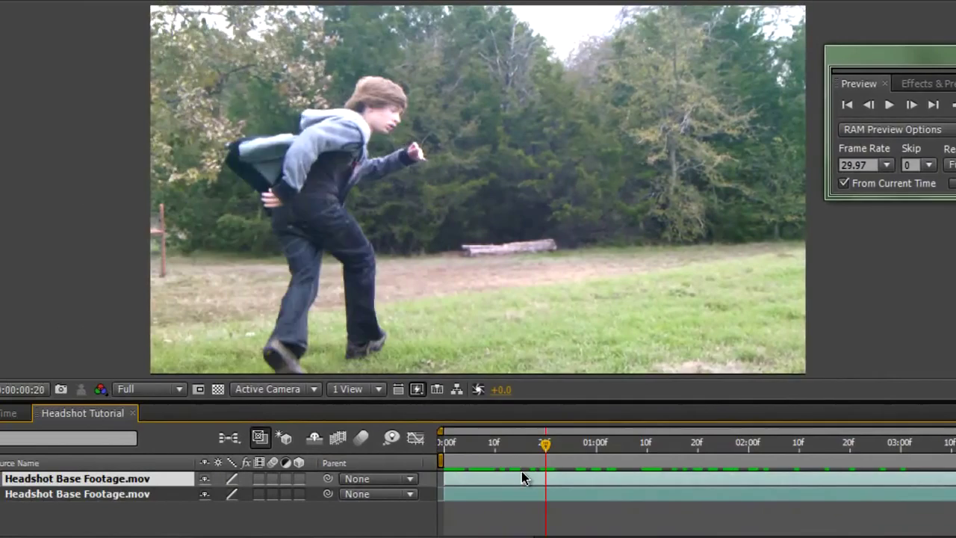
{"action": "left_click_drag", "start_coordinate": [523, 478], "coordinate": [503, 473]}
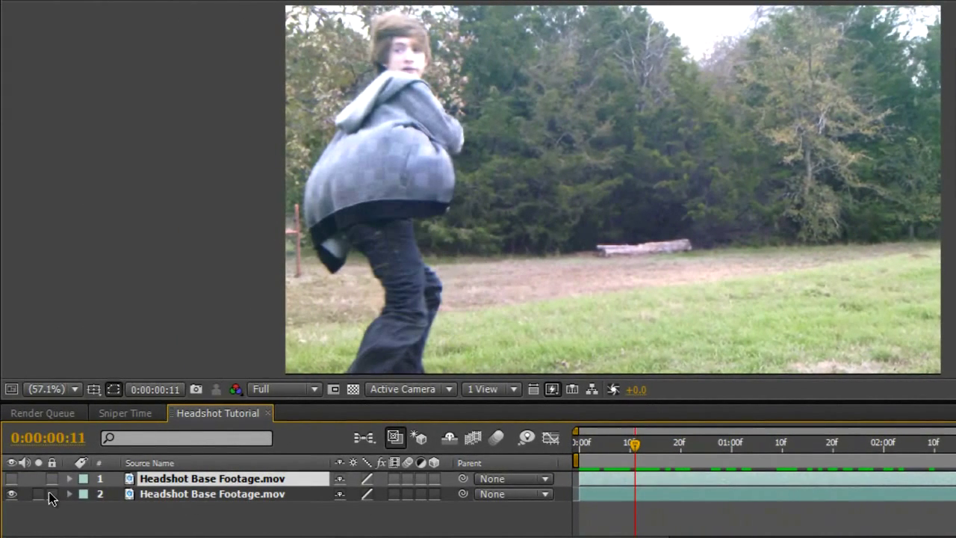
{"action": "mouse_move", "coordinate": [631, 458]}
{"action": "left_mouse_down"}
{"action": "mouse_move", "coordinate": [674, 442]}
{"action": "mouse_move", "coordinate": [630, 442]}
{"action": "mouse_move", "coordinate": [769, 446]}
{"action": "mouse_move", "coordinate": [747, 447]}
{"action": "mouse_move", "coordinate": [759, 447]}
{"action": "left_mouse_up"}
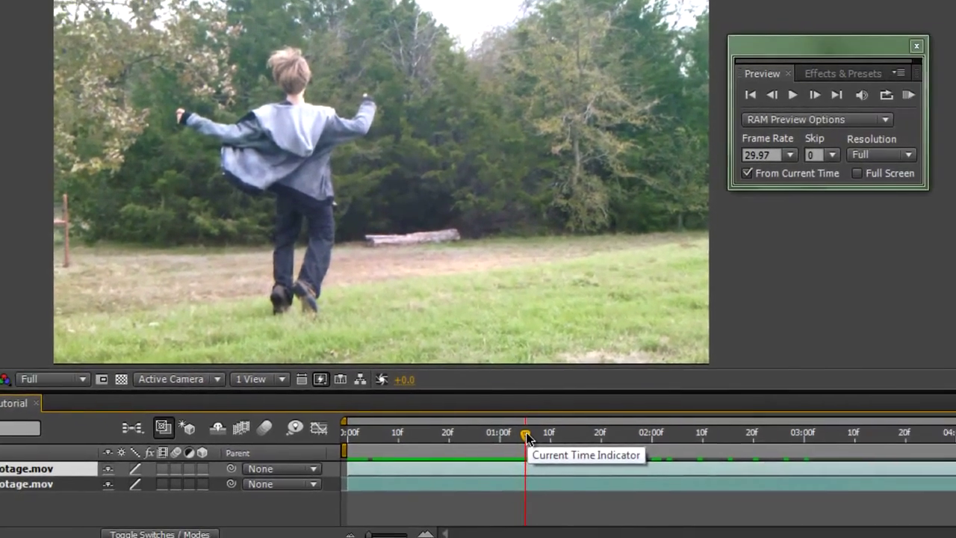
Split the frozen layer at 0:00:01:05 and delete the part before that frame.
{"action": "key", "text": "ctrl"}
{"action": "key", "text": "ctrl+shift+d"}
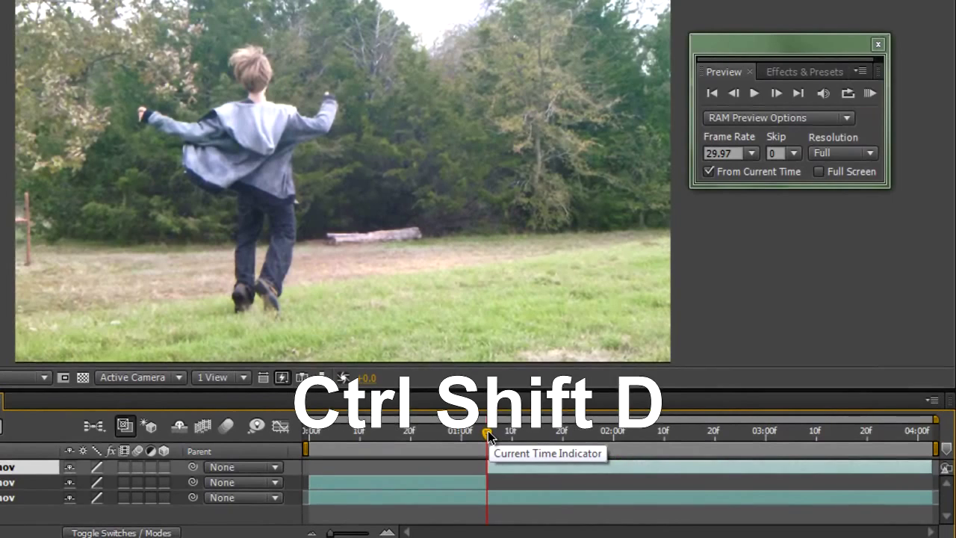
{"action": "left_click", "coordinate": [474, 478]}
{"action": "key", "text": "Delete"}
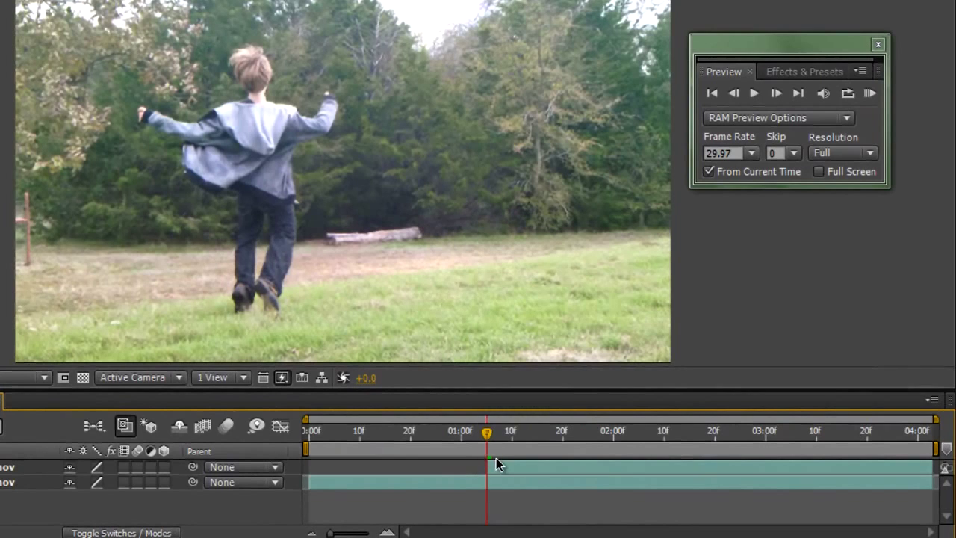
Find the frame at about 0:00:02:06 where the fallen actor's head is hidden, and cut the frozen layer off there.
{"action": "left_click_drag", "start_coordinate": [489, 433], "coordinate": [625, 457]}
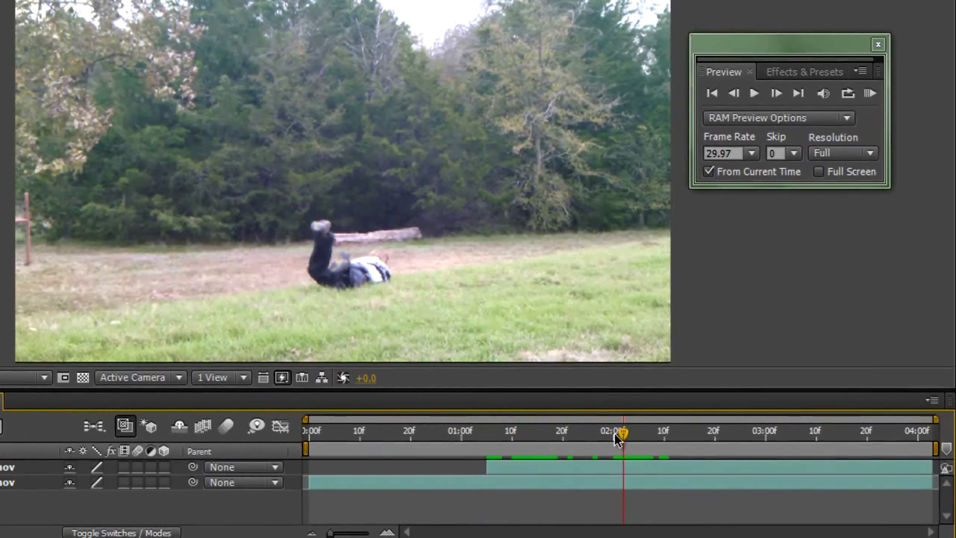
{"action": "left_click_drag", "start_coordinate": [616, 436], "coordinate": [640, 438]}
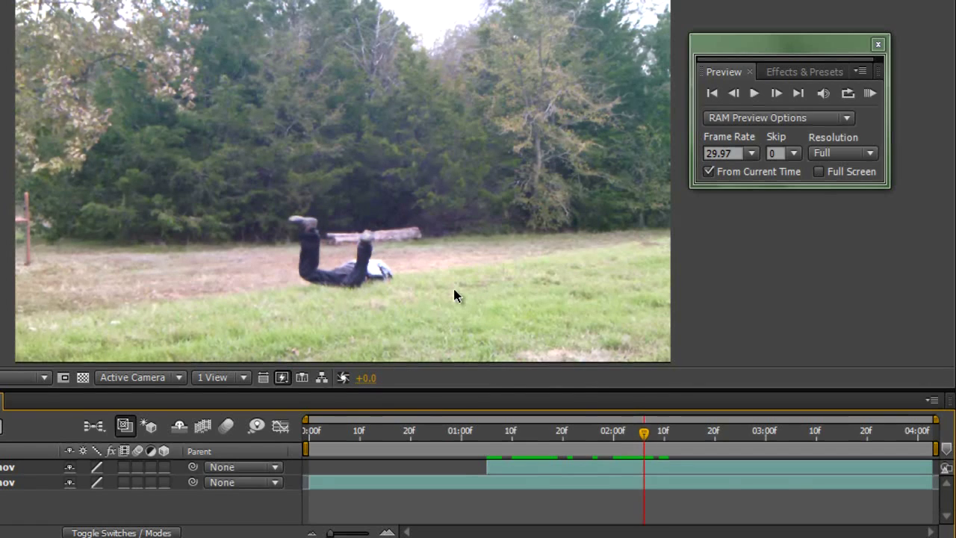
{"action": "left_click", "coordinate": [652, 465]}
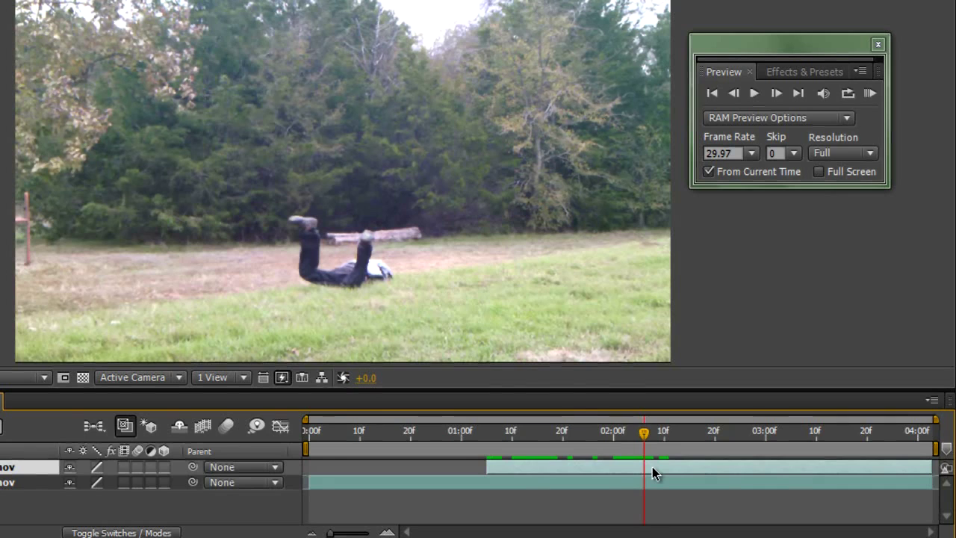
{"action": "key", "text": "ctrl+shift+d"}
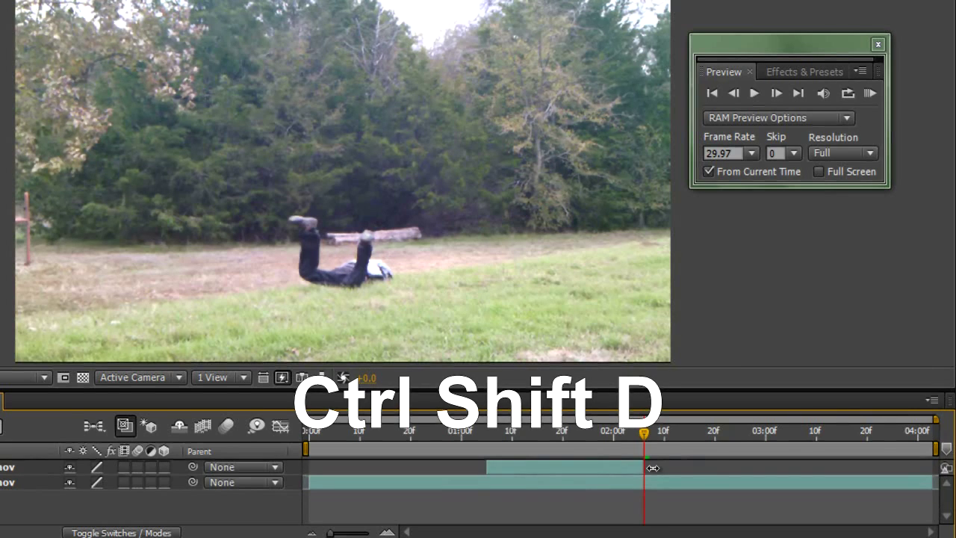
Return to 0:00:01:05 at the start of the frozen layer and hide that layer to expose the actor.
{"action": "left_click_drag", "start_coordinate": [644, 433], "coordinate": [499, 454]}
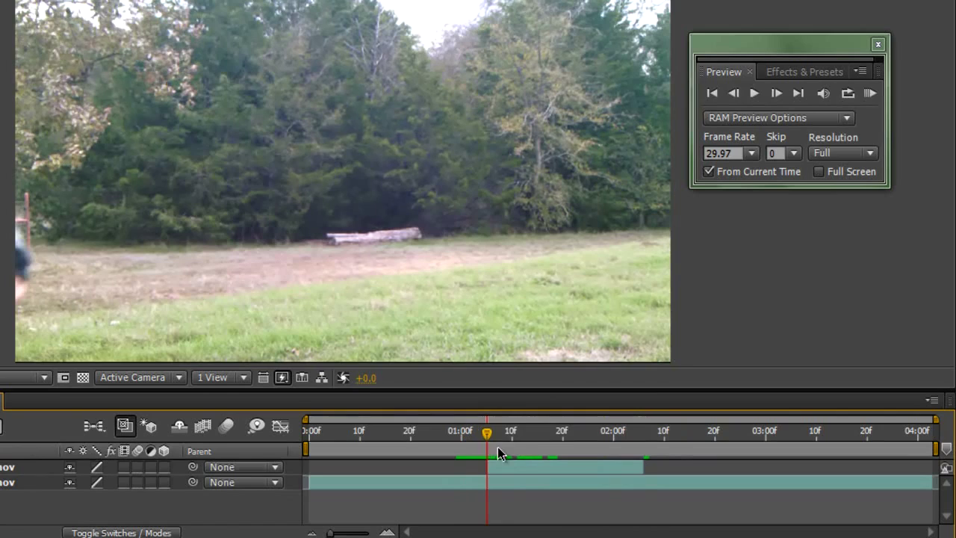
{"action": "left_click_drag", "start_coordinate": [617, 478], "coordinate": [487, 475]}
{"action": "left_click", "coordinate": [0, 467]}
{"action": "left_click", "coordinate": [6, 466]}
Draw a closed, jagged starburst mask on the frozen layer over the back of the actor's head with the Pen tool.
{"action": "scroll", "coordinate": [321, 138], "scroll_direction": "up", "scroll_amount": 2}
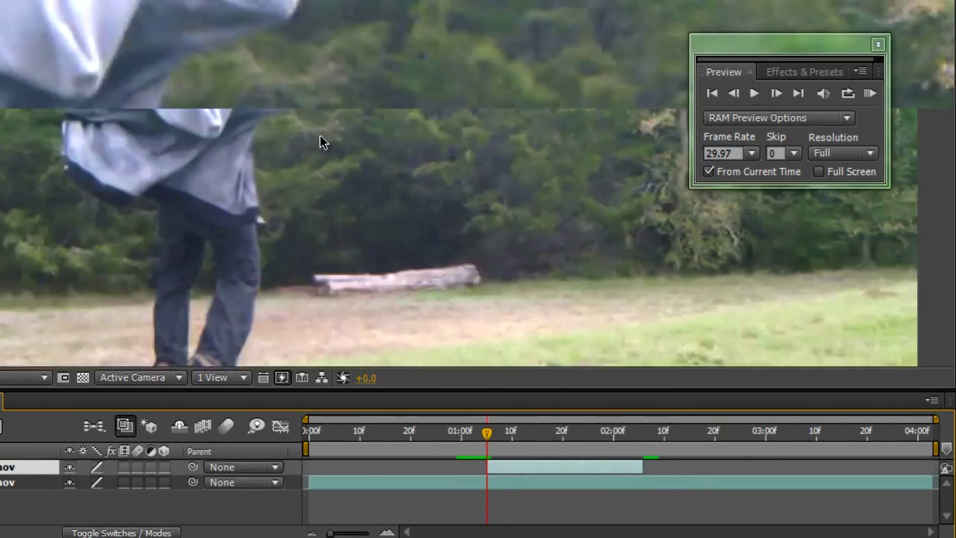
{"action": "left_click_drag", "start_coordinate": [257, 106], "coordinate": [528, 456]}
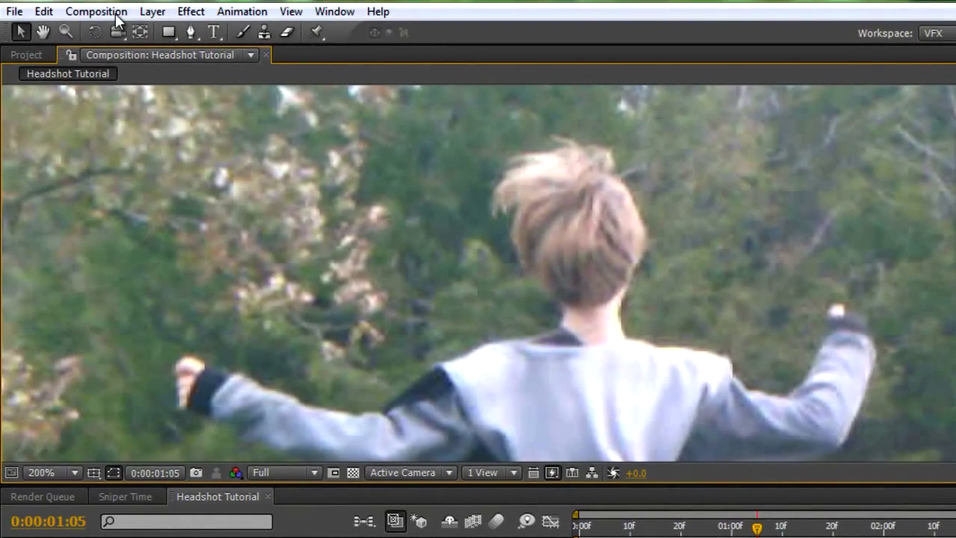
{"action": "left_click", "coordinate": [190, 31]}
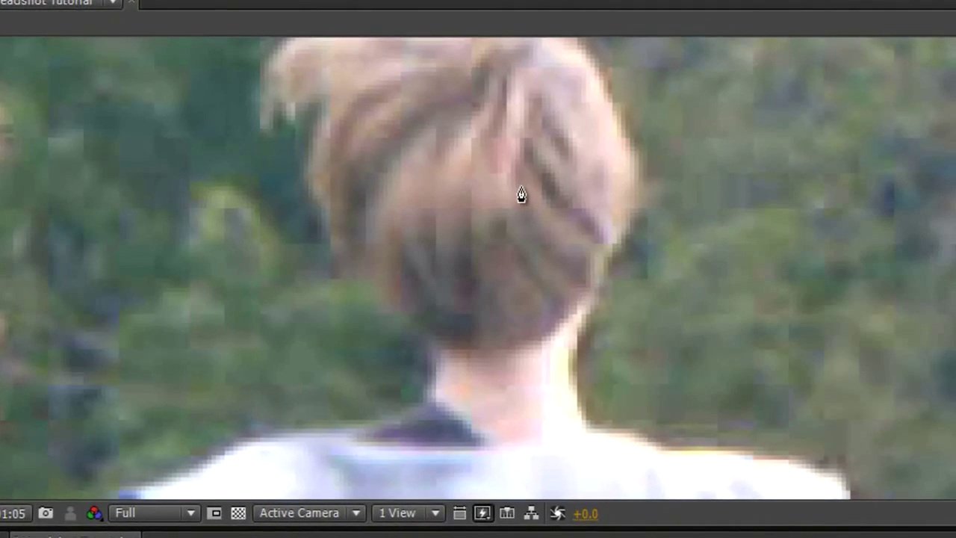
{"action": "left_click_drag", "start_coordinate": [505, 190], "coordinate": [534, 290]}
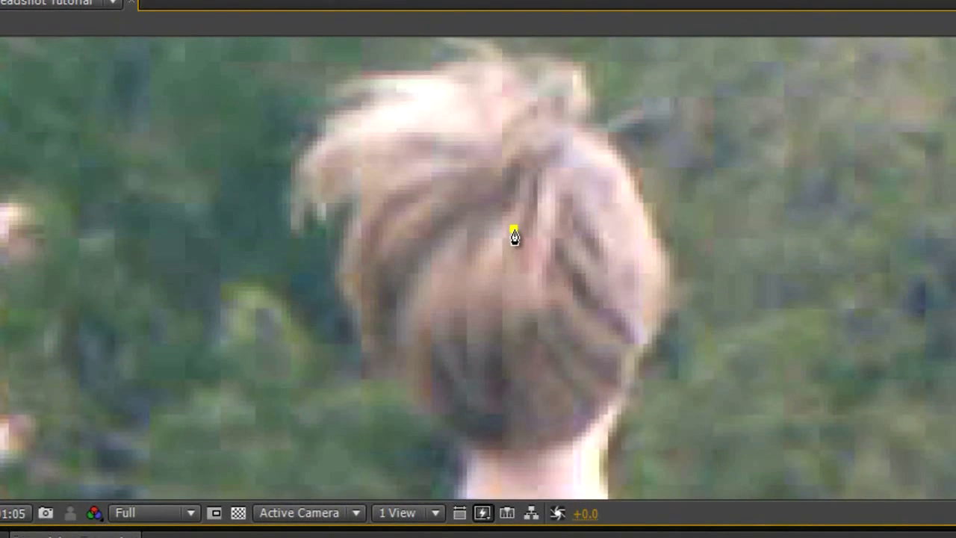
{"action": "left_click", "coordinate": [546, 209]}
{"action": "left_click", "coordinate": [528, 255]}
{"action": "left_click", "coordinate": [568, 263]}
{"action": "left_click", "coordinate": [543, 279]}
{"action": "left_click", "coordinate": [581, 307]}
{"action": "left_click", "coordinate": [537, 321]}
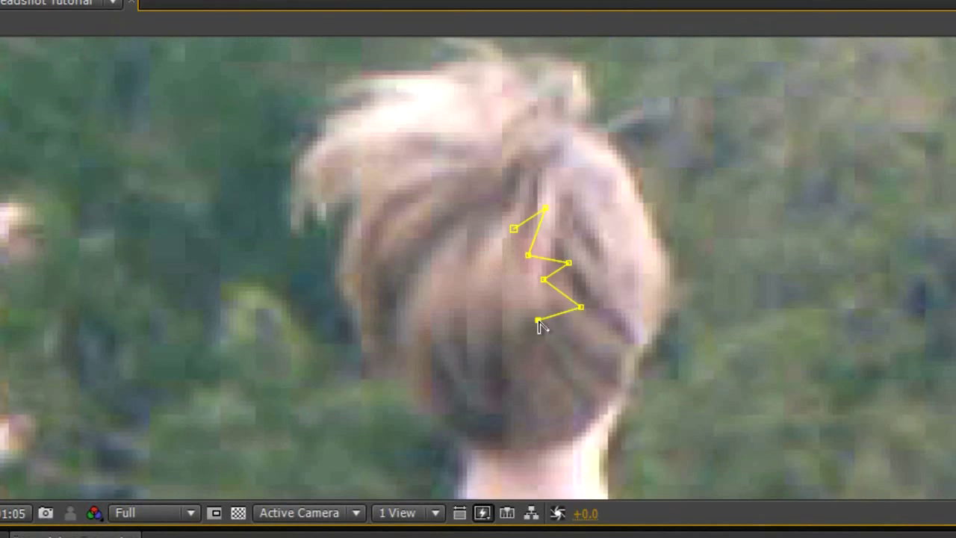
{"action": "left_click", "coordinate": [560, 353]}
{"action": "left_click", "coordinate": [519, 367]}
{"action": "left_click", "coordinate": [520, 333]}
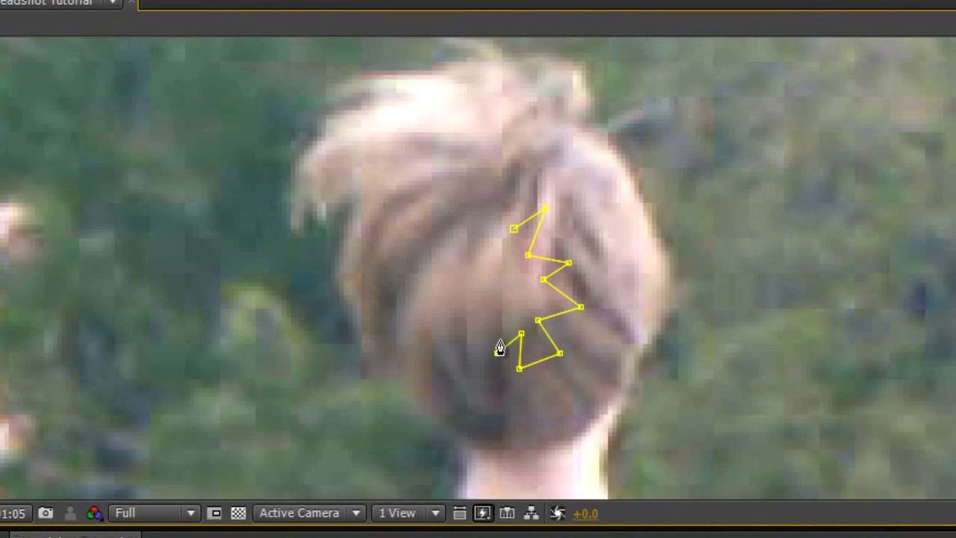
{"action": "left_click", "coordinate": [497, 353]}
{"action": "left_click", "coordinate": [499, 324]}
{"action": "left_click", "coordinate": [475, 355]}
{"action": "left_click", "coordinate": [477, 313]}
{"action": "left_click", "coordinate": [448, 329]}
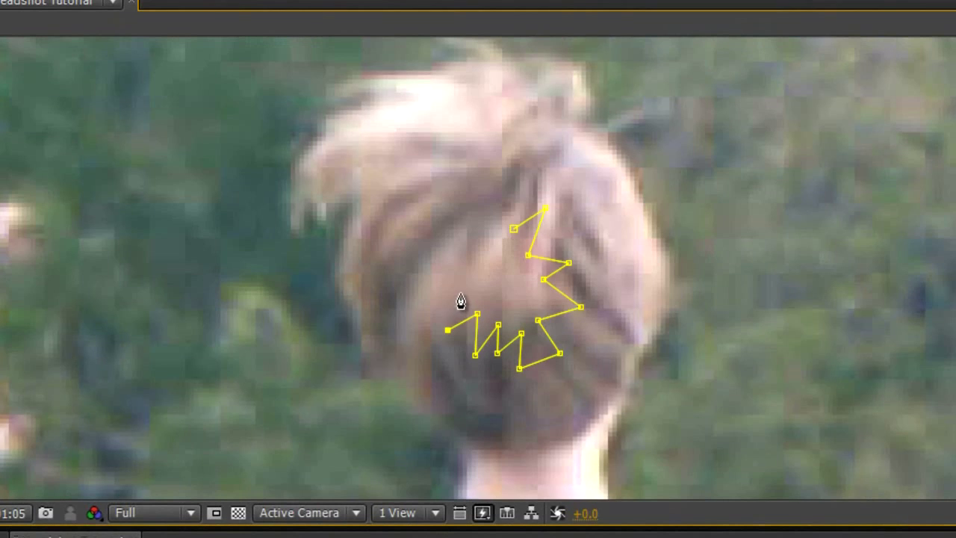
{"action": "left_click", "coordinate": [459, 292]}
{"action": "left_click", "coordinate": [416, 284]}
{"action": "left_click", "coordinate": [459, 256]}
{"action": "left_click", "coordinate": [422, 216]}
{"action": "left_click", "coordinate": [475, 200]}
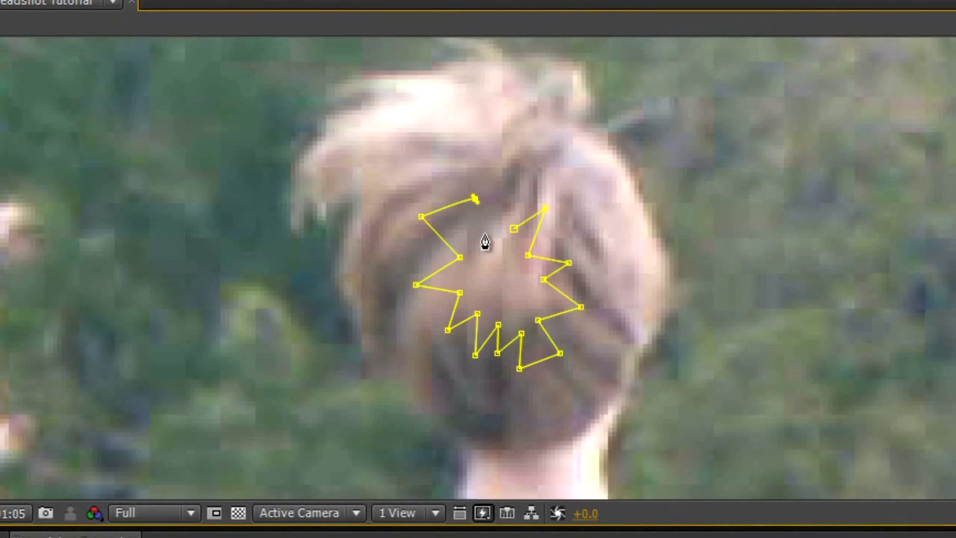
{"action": "left_click", "coordinate": [484, 238]}
{"action": "left_click", "coordinate": [498, 195]}
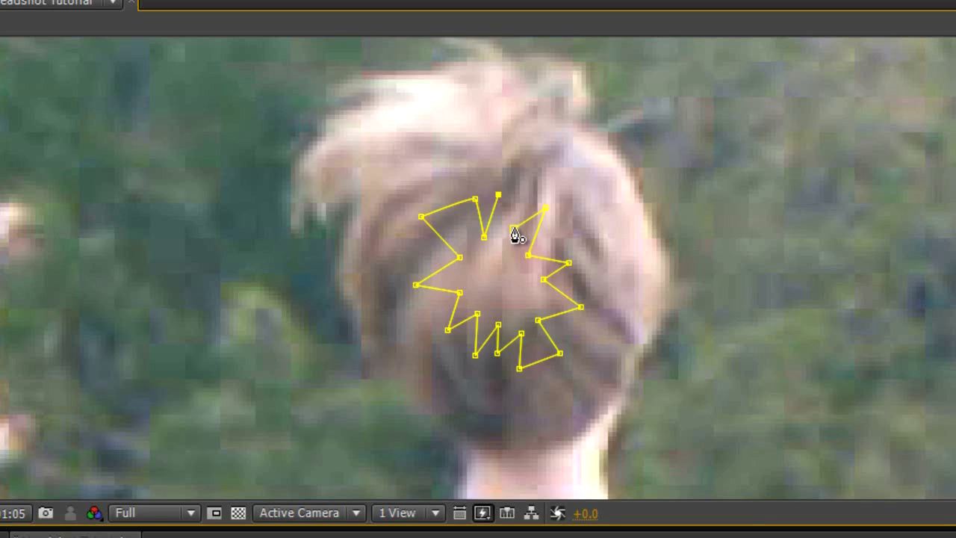
{"action": "left_click", "coordinate": [513, 228]}
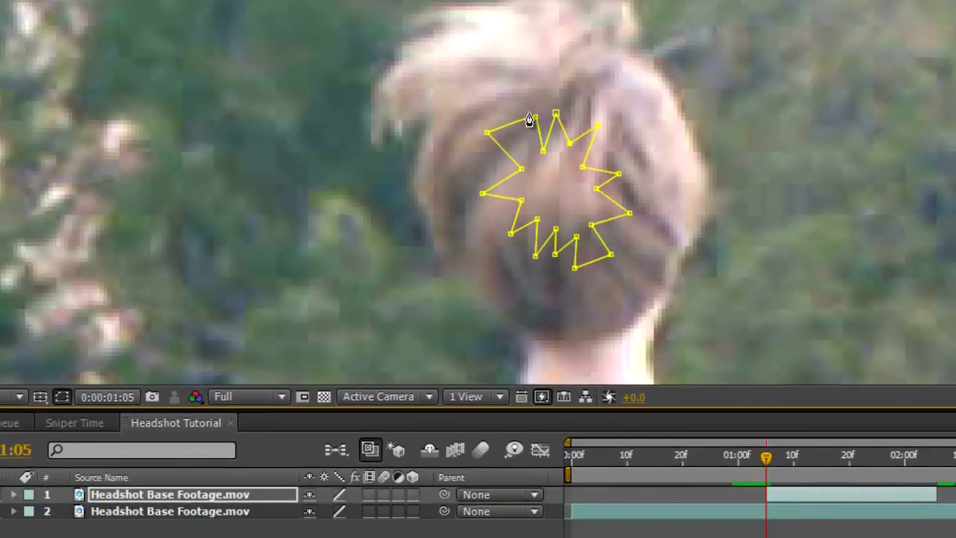
Show the frozen layer again, toggle its visibility to compare the hole in the head, and deselect the mask.
{"action": "left_click", "coordinate": [12, 433]}
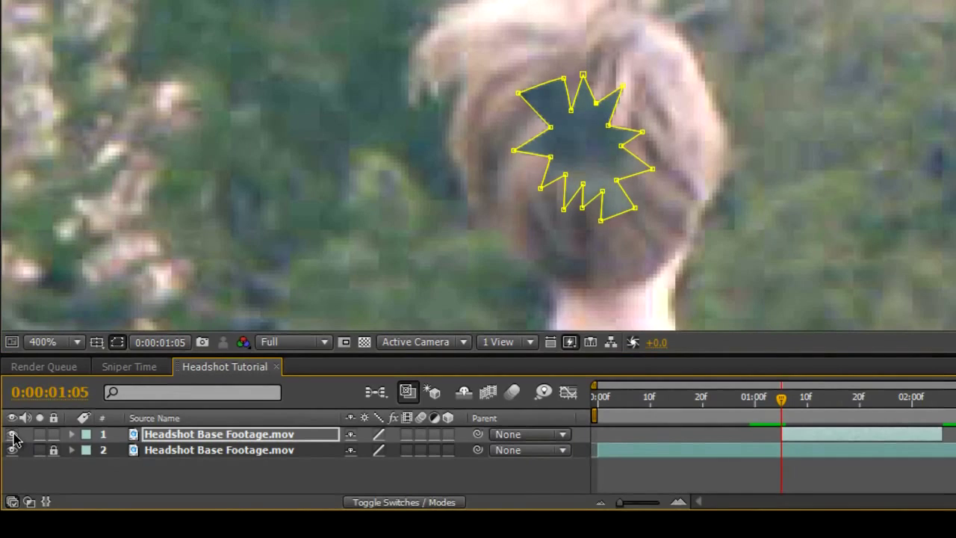
{"action": "left_click", "coordinate": [12, 434]}
{"action": "left_click", "coordinate": [12, 434]}
{"action": "left_click", "coordinate": [13, 434]}
{"action": "left_click", "coordinate": [12, 434]}
{"action": "left_click", "coordinate": [226, 120]}
{"action": "left_click", "coordinate": [366, 177]}
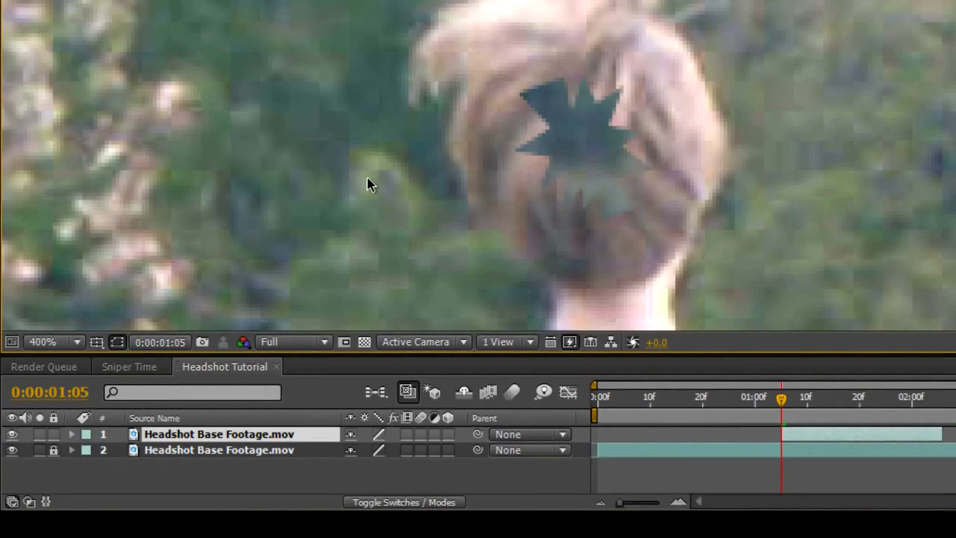
{"action": "scroll", "coordinate": [440, 177], "scroll_direction": "down", "scroll_amount": 1}
{"action": "scroll", "coordinate": [623, 160], "scroll_direction": "up", "scroll_amount": 2}
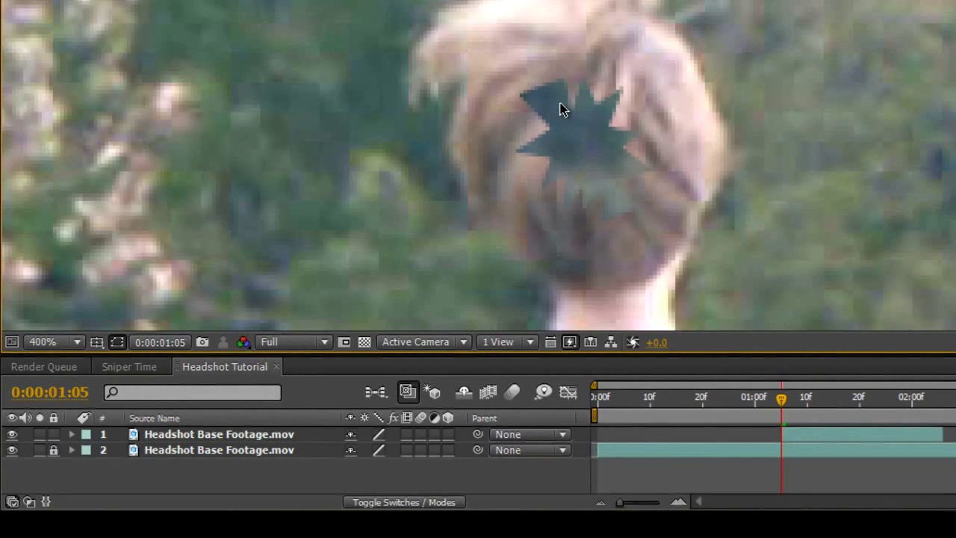
{"action": "scroll", "coordinate": [572, 110], "scroll_direction": "down", "scroll_amount": 2}
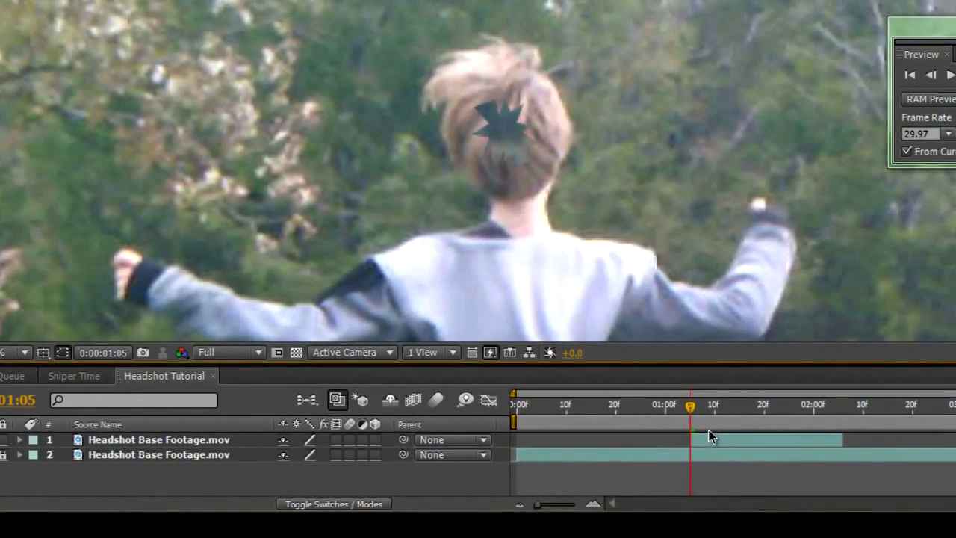
Set the Mask Feather of the frozen layer's head mask to 5 pixels in both directions.
{"action": "left_click", "coordinate": [708, 437]}
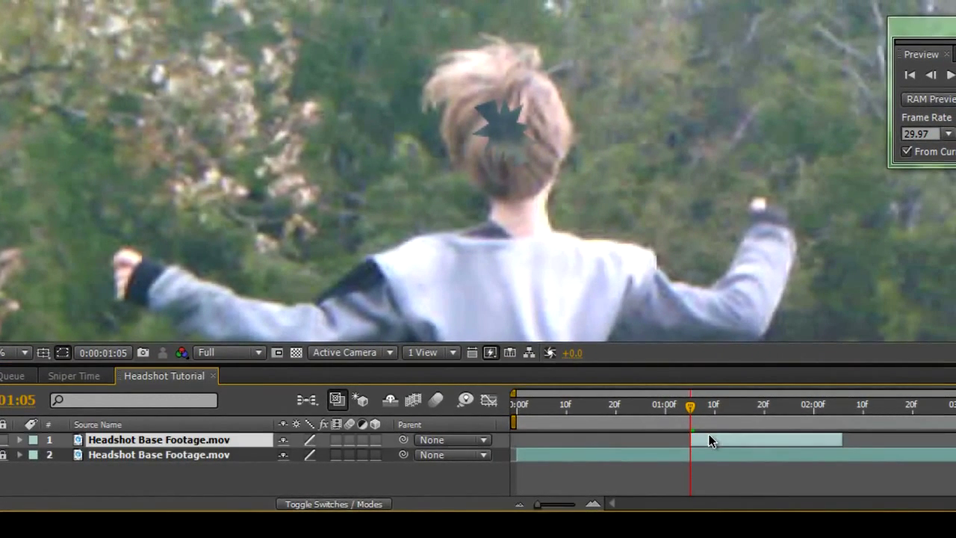
{"action": "key", "text": "f"}
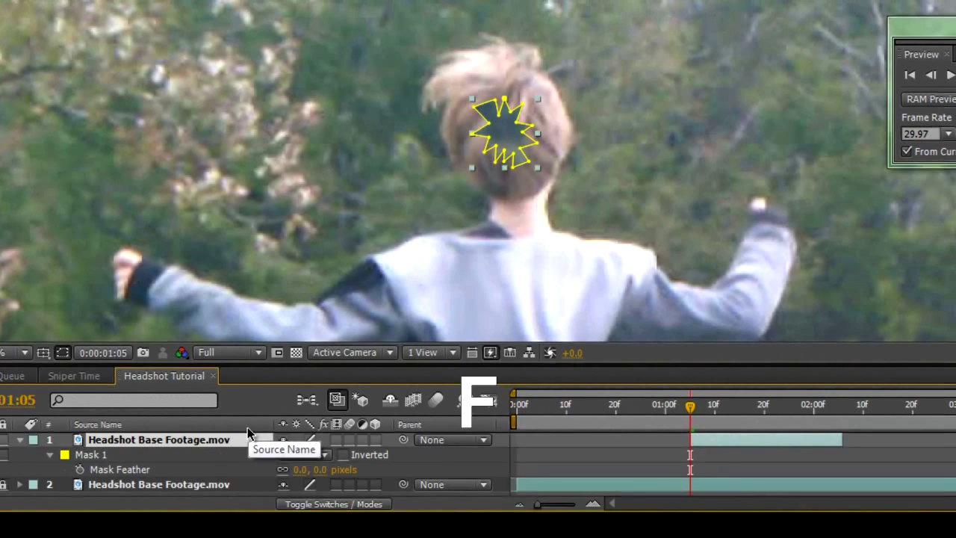
{"action": "left_click", "coordinate": [323, 472]}
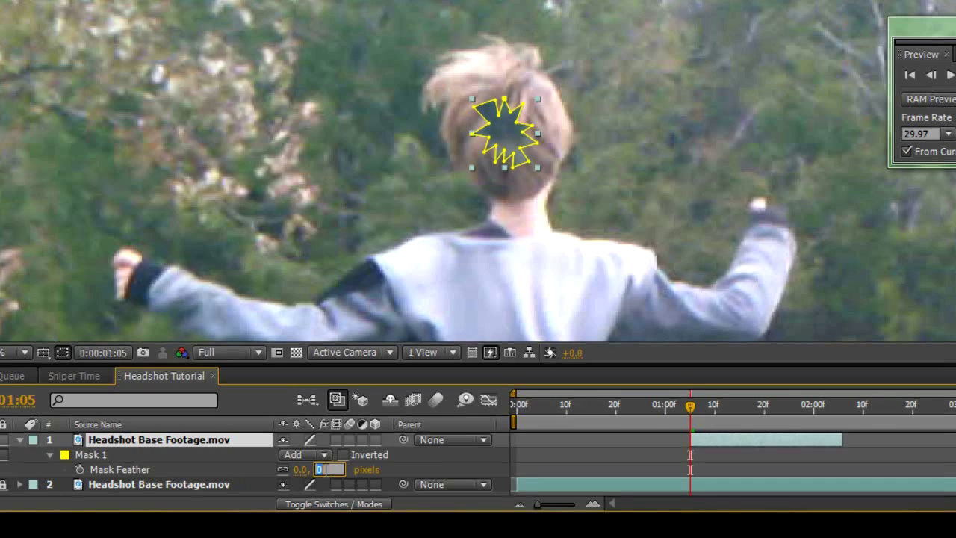
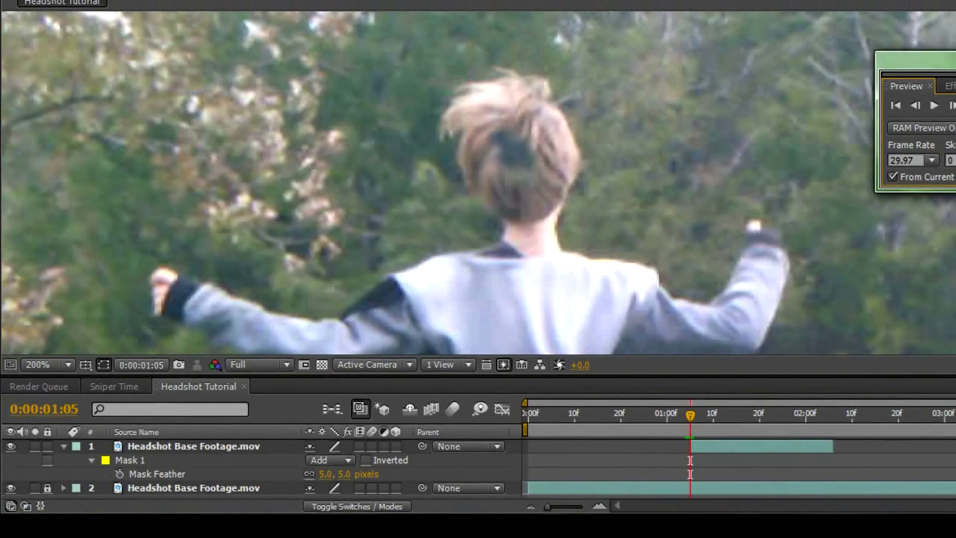
Turn on Mask Path keyframing for Mask 1 at 0:00:01:05, collapse the layer, and advance one frame.
{"action": "left_click", "coordinate": [151, 459]}
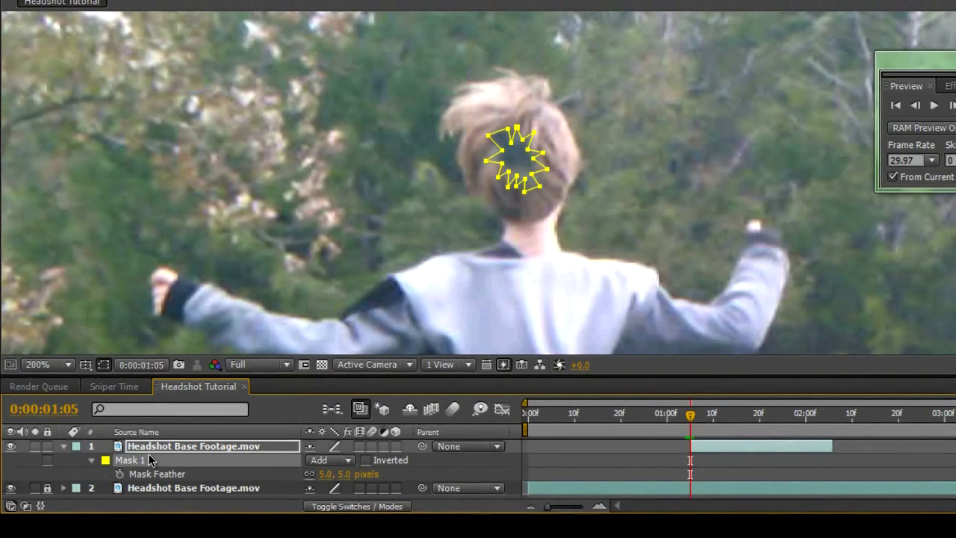
{"action": "key", "text": "p"}
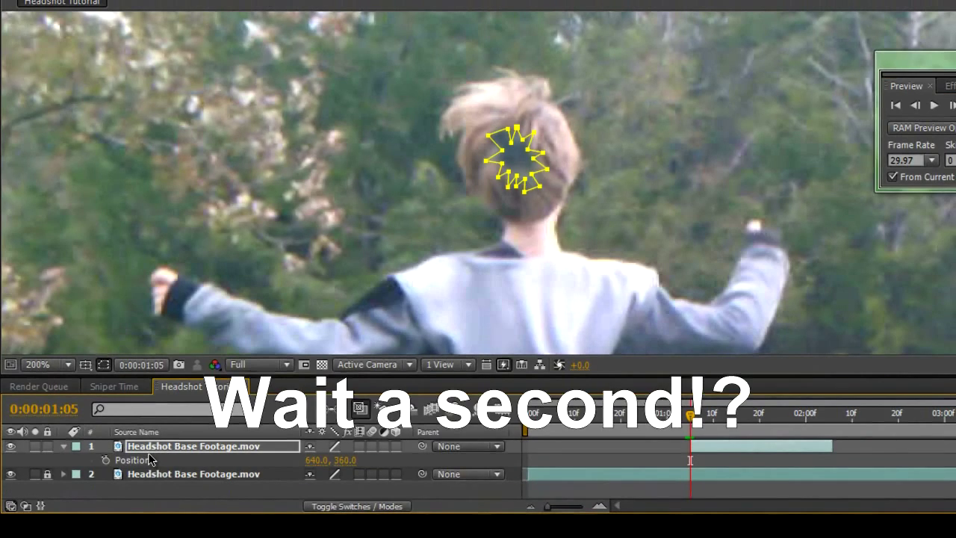
{"action": "key", "text": "m"}
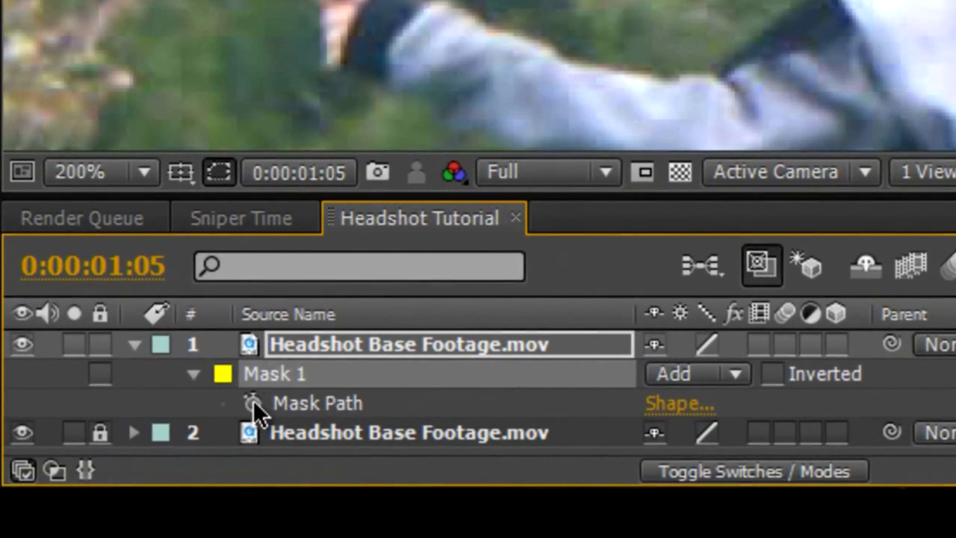
{"action": "left_click", "coordinate": [248, 405]}
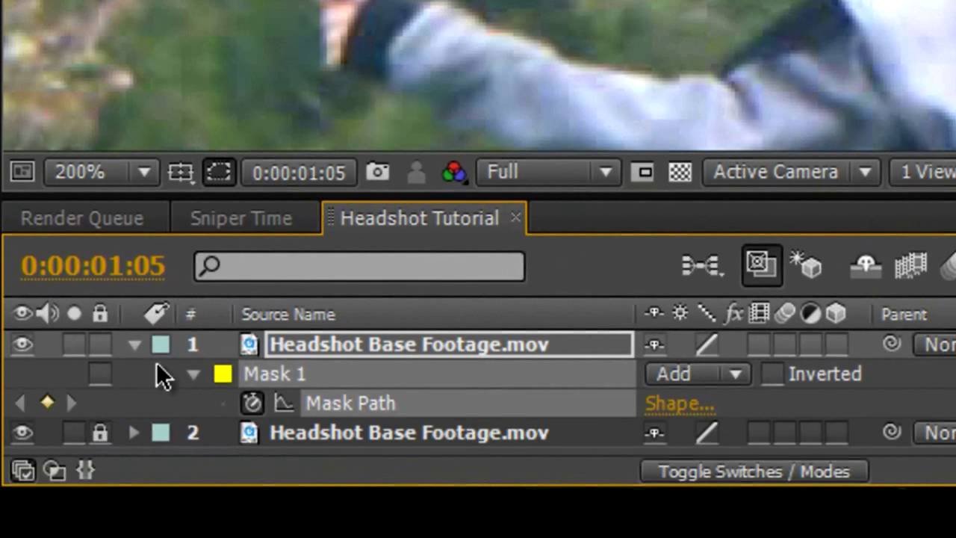
{"action": "left_click", "coordinate": [135, 347]}
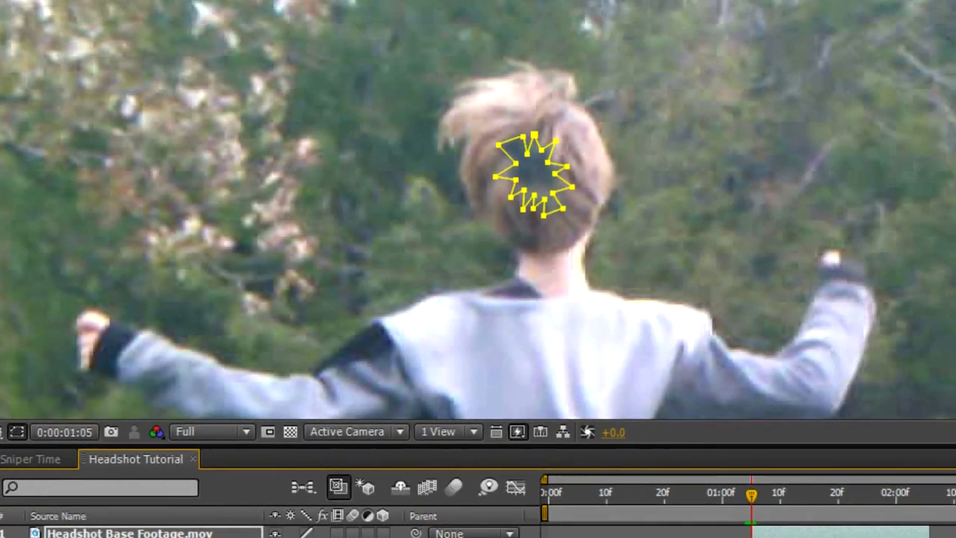
{"action": "key", "text": "Page_Down"}
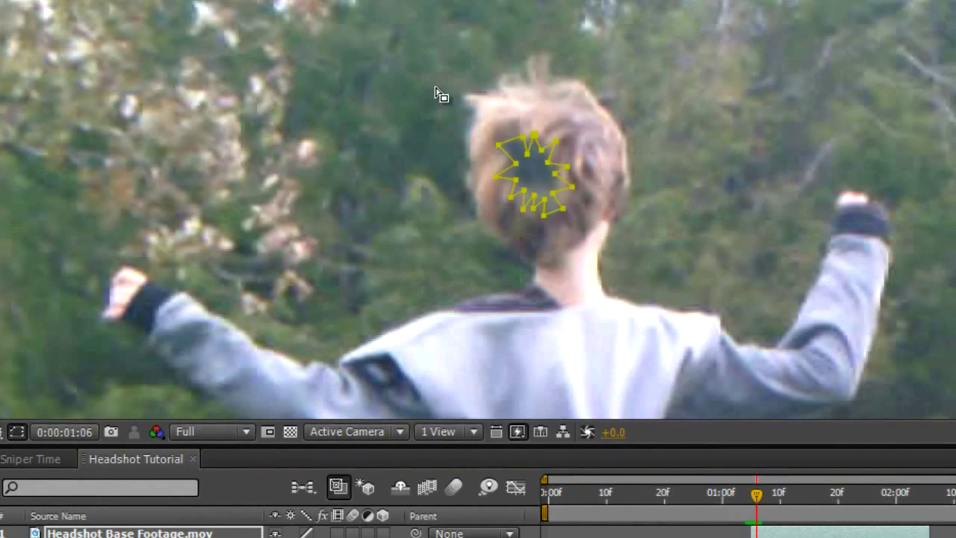
At 0:00:01:06, move the mask to follow the head and pull its right and lower-right points outward.
{"action": "left_click_drag", "start_coordinate": [554, 173], "coordinate": [569, 178]}
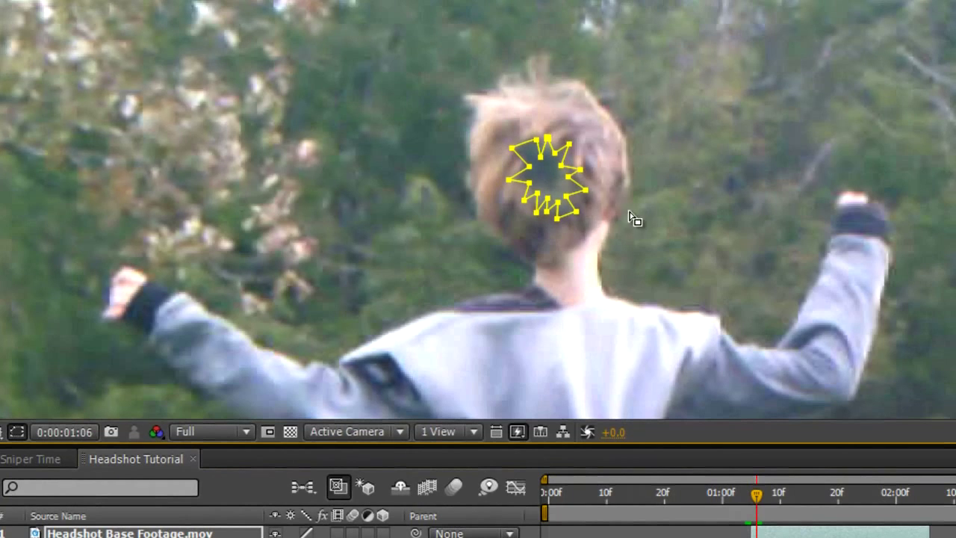
{"action": "left_click", "coordinate": [578, 213]}
{"action": "scroll", "coordinate": [578, 213], "scroll_direction": "up", "scroll_amount": 1}
{"action": "left_click_drag", "start_coordinate": [550, 151], "coordinate": [632, 194]}
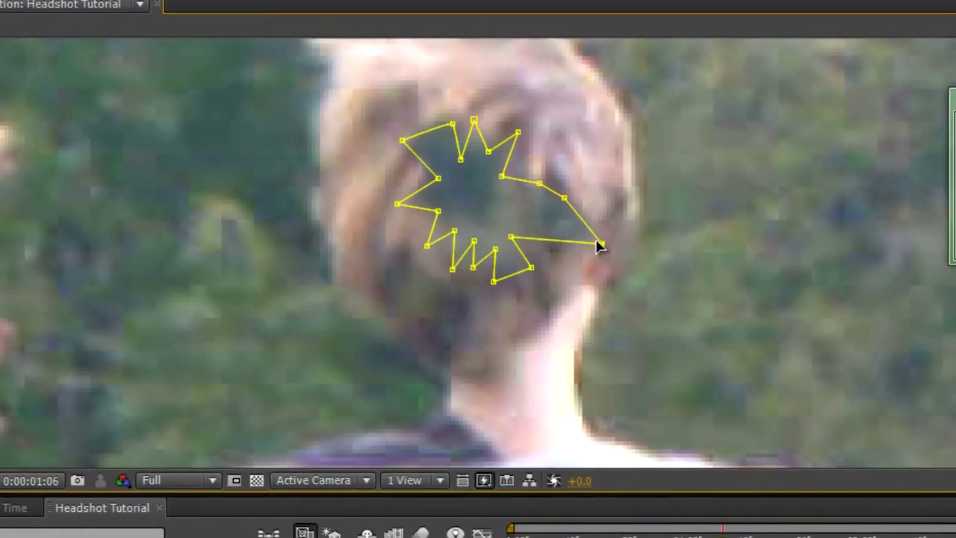
{"action": "left_click_drag", "start_coordinate": [510, 237], "coordinate": [600, 280]}
{"action": "left_click_drag", "start_coordinate": [531, 267], "coordinate": [531, 336]}
Pull the mask's remaining lower, left and upper points outward so the hole fills most of the head at 0:00:01:06.
{"action": "left_click_drag", "start_coordinate": [487, 292], "coordinate": [498, 374]}
{"action": "left_click_drag", "start_coordinate": [488, 260], "coordinate": [461, 352]}
{"action": "left_click_drag", "start_coordinate": [466, 277], "coordinate": [404, 378]}
{"action": "left_click_drag", "start_coordinate": [467, 253], "coordinate": [367, 270]}
{"action": "left_click_drag", "start_coordinate": [447, 242], "coordinate": [395, 235]}
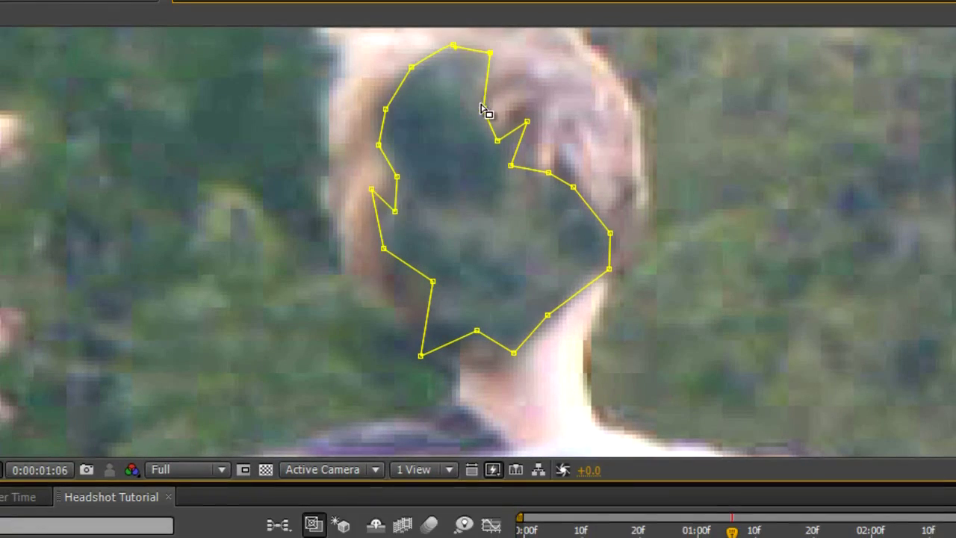
{"action": "left_click_drag", "start_coordinate": [482, 111], "coordinate": [533, 54]}
{"action": "left_click_drag", "start_coordinate": [502, 137], "coordinate": [531, 124]}
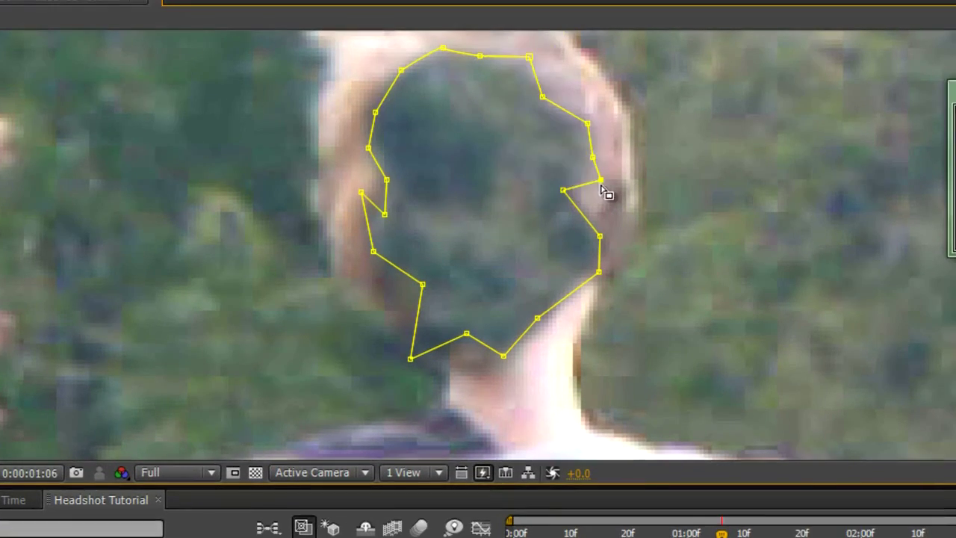
Compare the neighbouring frames, advance to 0:00:01:07 and move the whole mask down and right onto the head.
{"action": "key", "text": "comma"}
{"action": "key", "text": "period"}
{"action": "key", "text": "Page_Up"}
{"action": "key", "text": "Page_Down"}
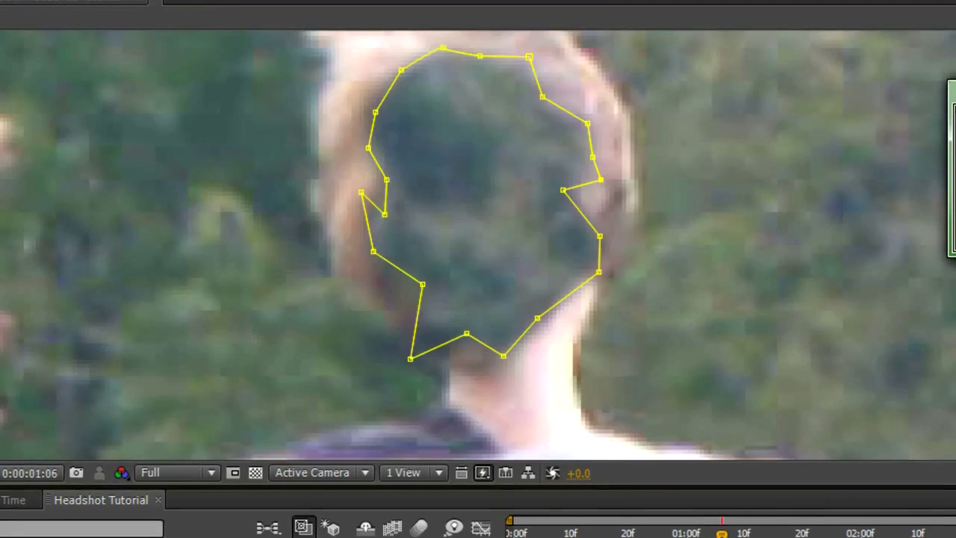
{"action": "key", "text": "Page_Down"}
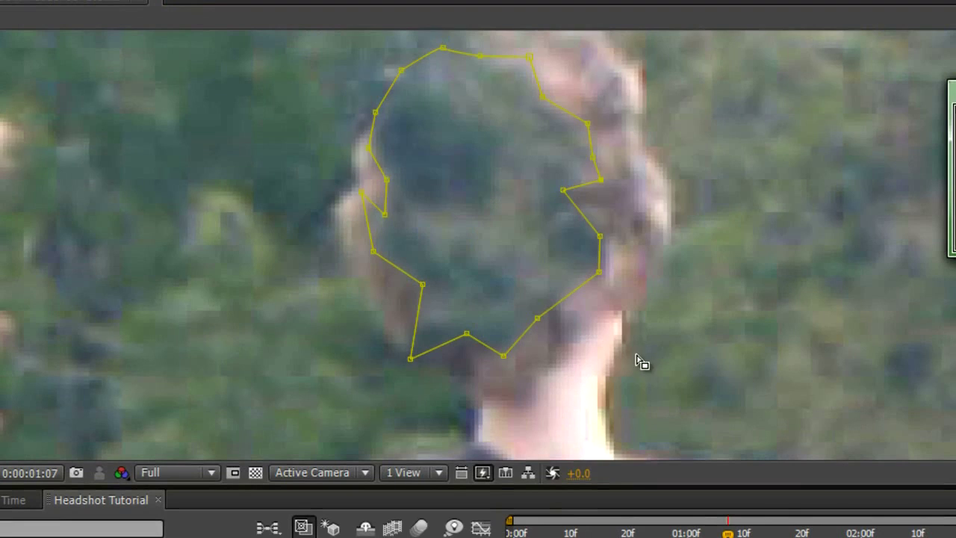
{"action": "left_click_drag", "start_coordinate": [656, 383], "coordinate": [238, 48]}
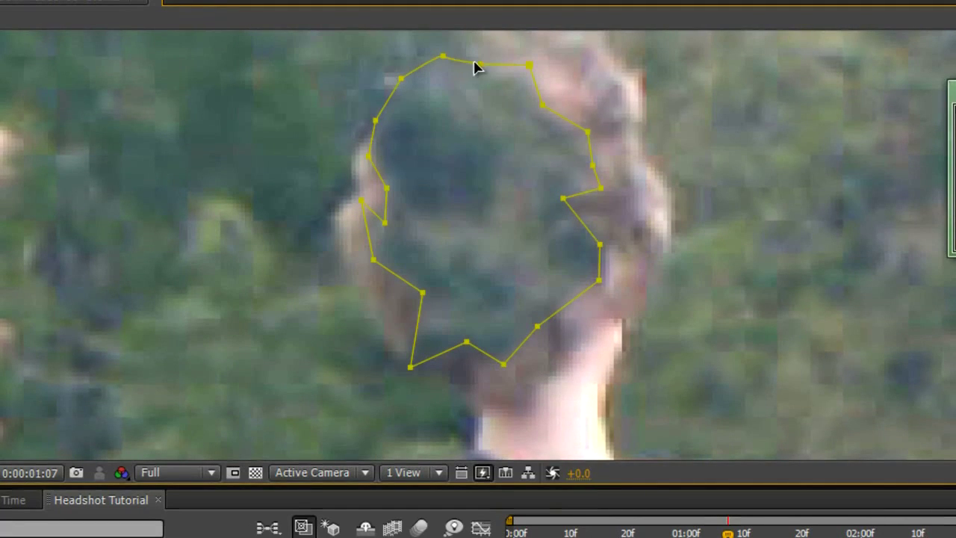
{"action": "left_click_drag", "start_coordinate": [482, 72], "coordinate": [519, 88]}
{"action": "key", "text": "ctrl+t"}
At 0:00:01:07, pull the mask's right-side points past the head's edge and its lower-right points toward the neck.
{"action": "left_click_drag", "start_coordinate": [632, 212], "coordinate": [710, 219]}
{"action": "left_click_drag", "start_coordinate": [598, 221], "coordinate": [635, 228]}
{"action": "left_click_drag", "start_coordinate": [634, 267], "coordinate": [724, 291]}
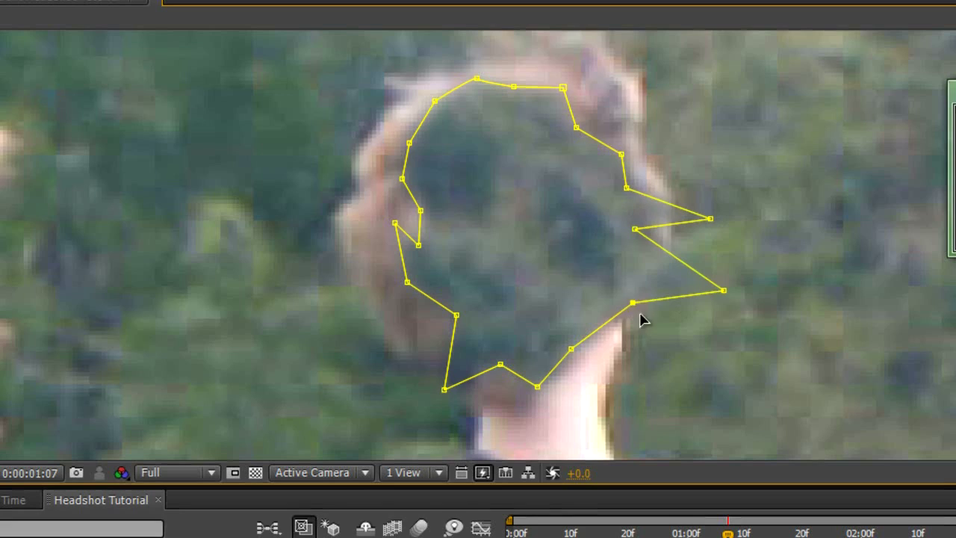
{"action": "left_click_drag", "start_coordinate": [633, 302], "coordinate": [664, 348]}
{"action": "left_click_drag", "start_coordinate": [571, 349], "coordinate": [572, 353]}
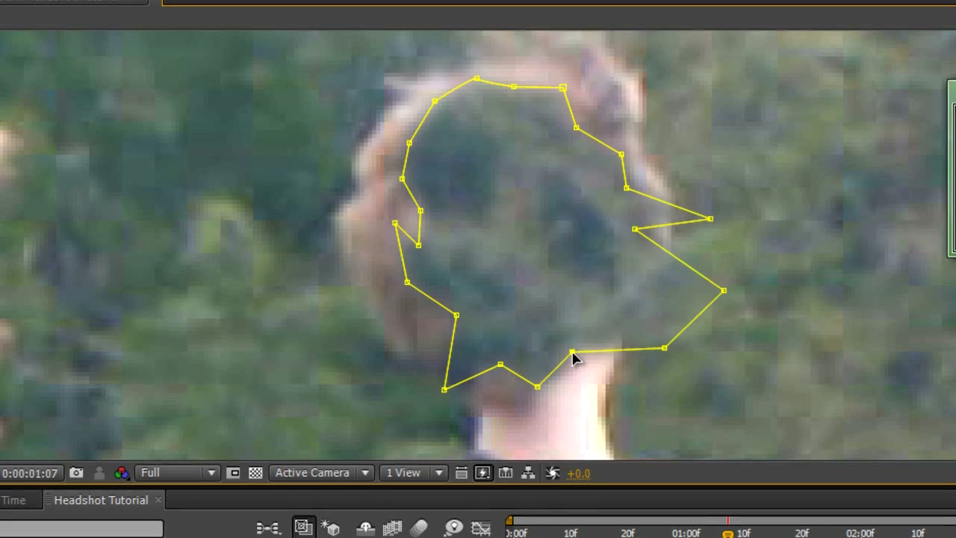
Spread the mask's bottom points along the neck and stretch its left points into spikes past the head's edge.
{"action": "left_click_drag", "start_coordinate": [537, 386], "coordinate": [560, 403]}
{"action": "left_click_drag", "start_coordinate": [500, 366], "coordinate": [499, 379]}
{"action": "left_click_drag", "start_coordinate": [445, 389], "coordinate": [423, 397]}
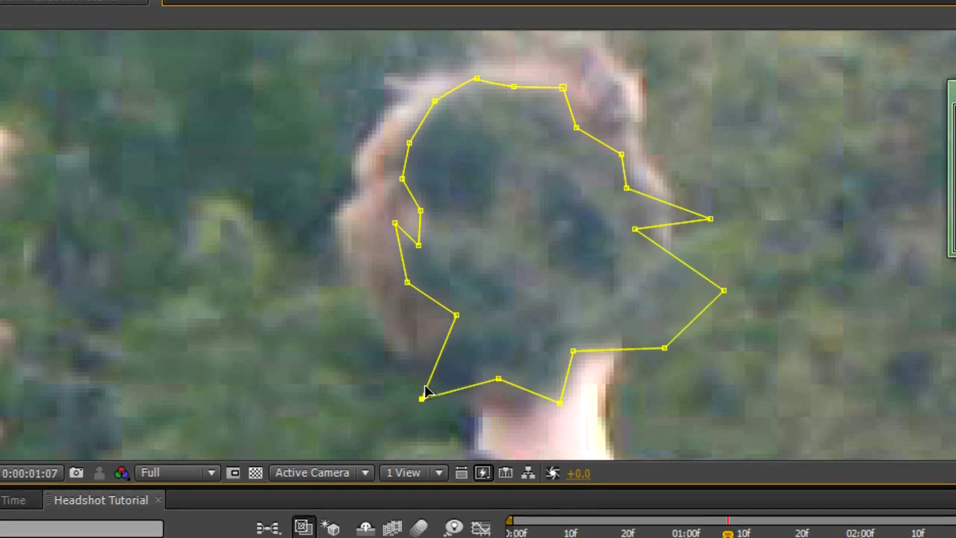
{"action": "left_click_drag", "start_coordinate": [407, 282], "coordinate": [357, 348]}
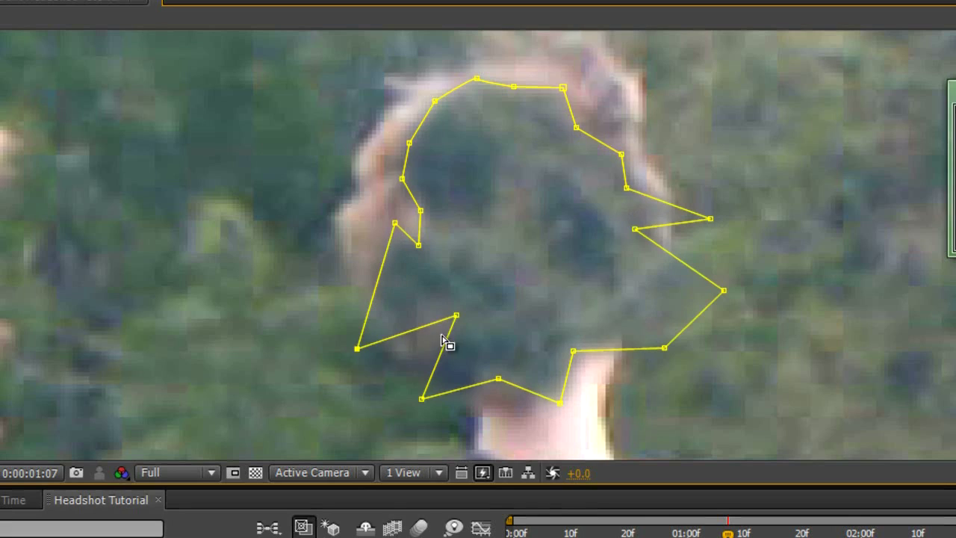
{"action": "left_click_drag", "start_coordinate": [457, 316], "coordinate": [441, 327]}
{"action": "left_click_drag", "start_coordinate": [419, 246], "coordinate": [329, 208]}
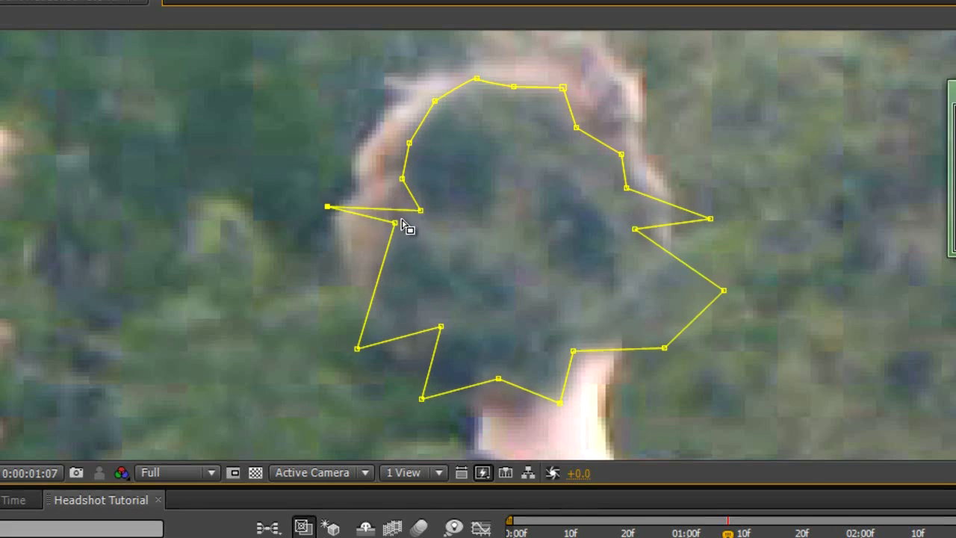
Pull the mask's upper-left and top points outward over the hair to finish the jagged hole at 0:00:01:07.
{"action": "left_click_drag", "start_coordinate": [422, 212], "coordinate": [372, 100]}
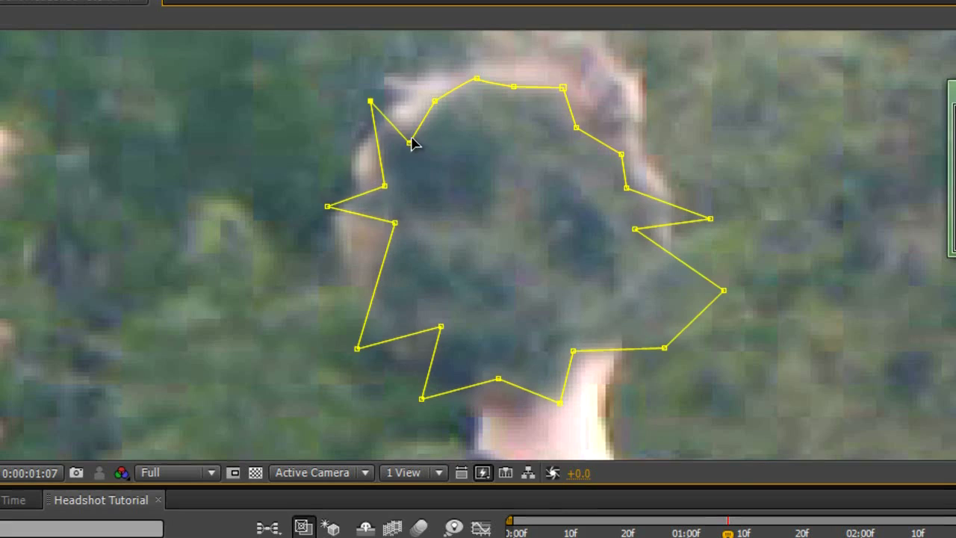
{"action": "left_click_drag", "start_coordinate": [413, 143], "coordinate": [405, 92]}
{"action": "left_click_drag", "start_coordinate": [514, 90], "coordinate": [521, 47]}
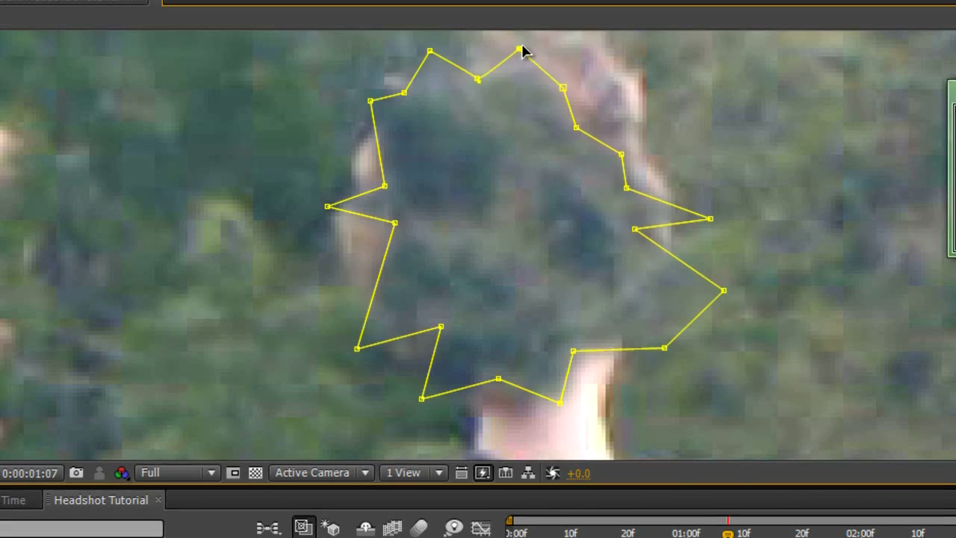
{"action": "left_click_drag", "start_coordinate": [563, 88], "coordinate": [656, 60]}
{"action": "key", "text": "comma"}
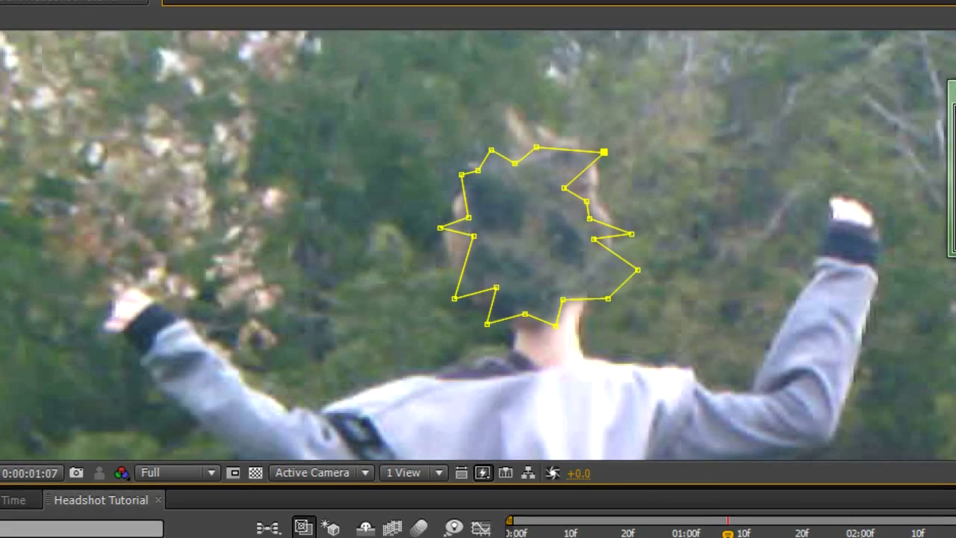
Deselect the mask and step between 0:00:01:05 and 0:00:01:07 to review how the hole expands.
{"action": "left_click", "coordinate": [299, 536]}
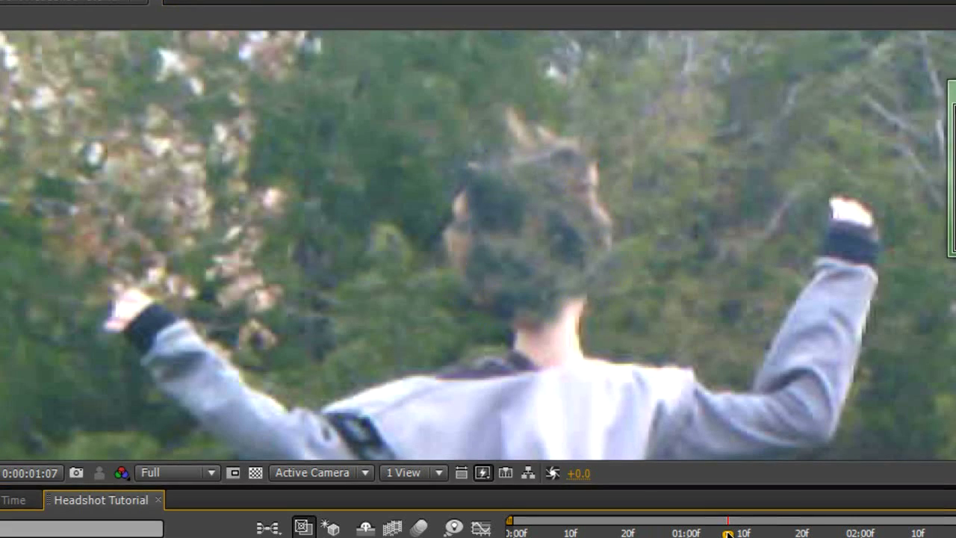
{"action": "key", "text": "Page_Up"}
{"action": "key", "text": "Page_Up"}
{"action": "key", "text": "Page_Up"}
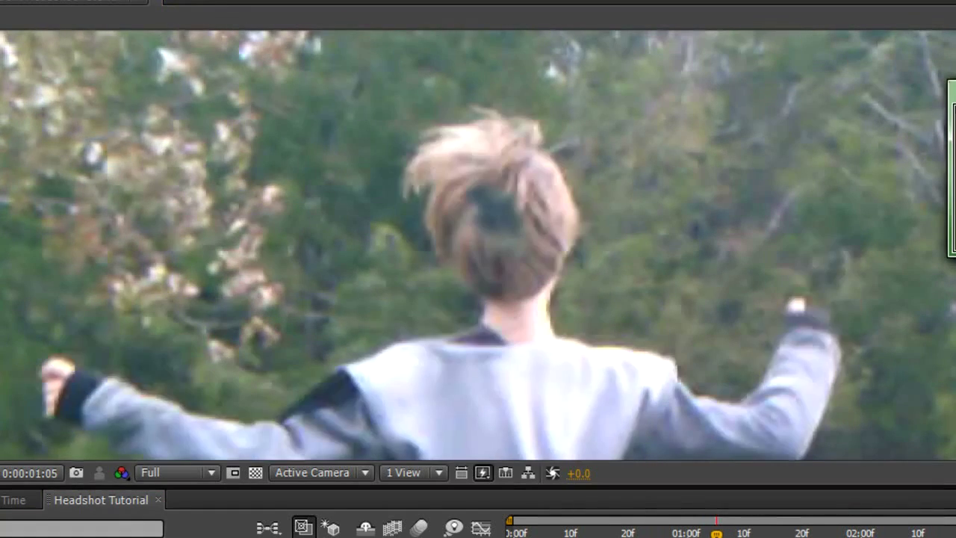
{"action": "key", "text": "Page_Down"}
{"action": "key", "text": "Page_Down"}
{"action": "key", "text": "Page_Down"}
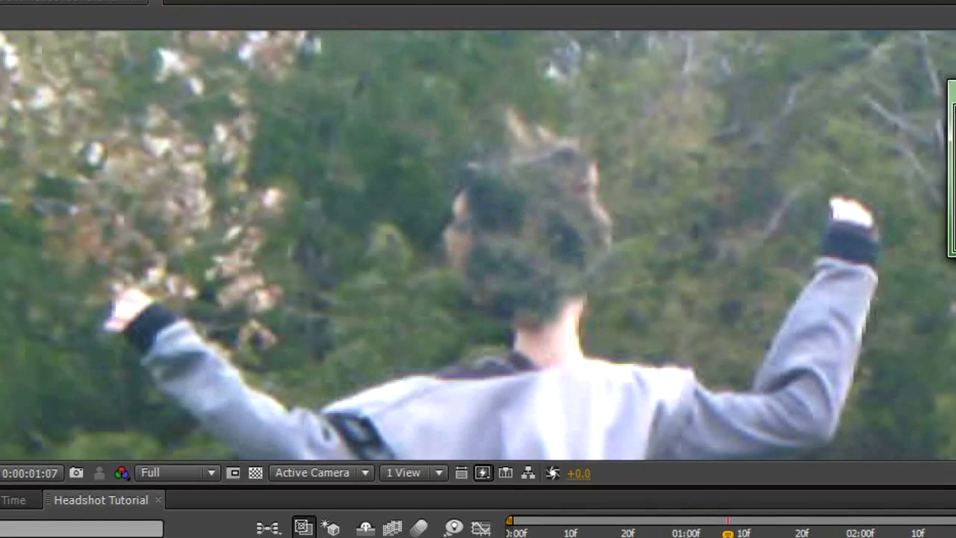
At 0:00:01:08, reselect the frozen layer and pull the mask's lower-right and right-side points outward around the head.
{"action": "left_click", "coordinate": [478, 523]}
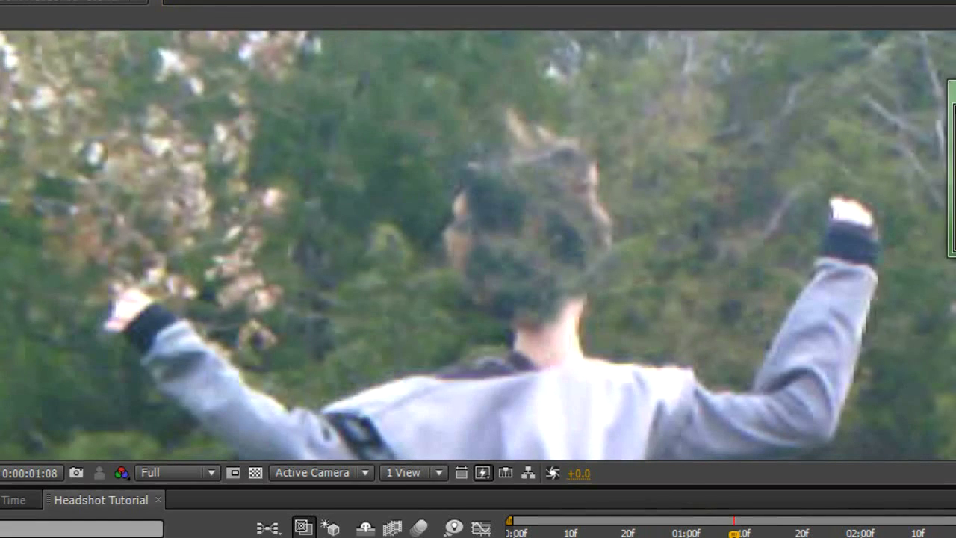
{"action": "left_click", "coordinate": [97, 534]}
{"action": "scroll", "coordinate": [576, 317], "scroll_direction": "up", "scroll_amount": 1}
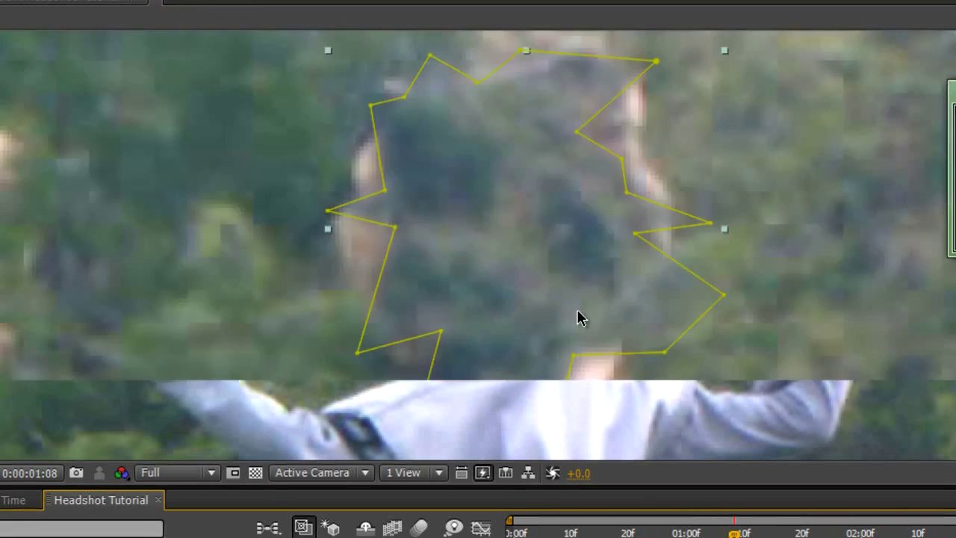
{"action": "left_click_drag", "start_coordinate": [574, 354], "coordinate": [606, 405]}
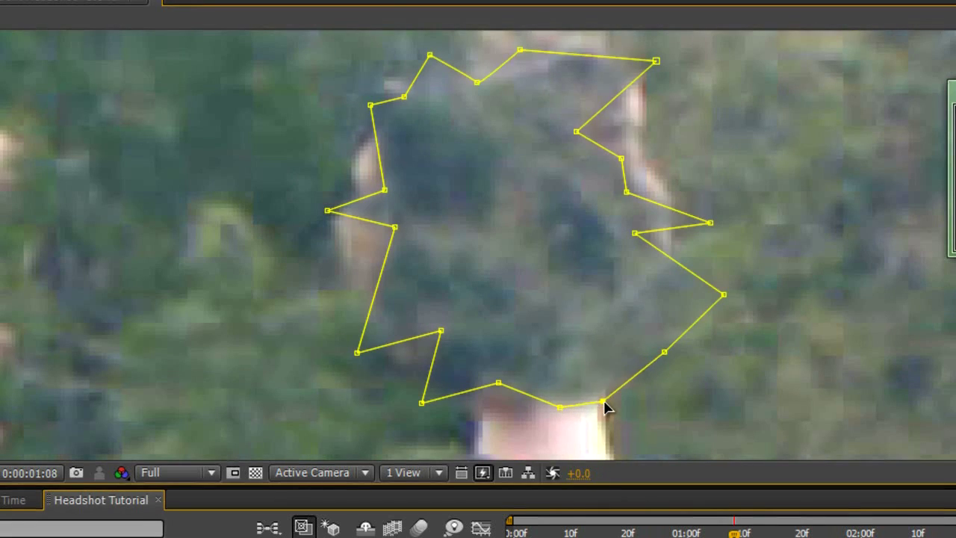
{"action": "left_click_drag", "start_coordinate": [666, 352], "coordinate": [676, 372]}
{"action": "left_click_drag", "start_coordinate": [636, 234], "coordinate": [717, 216]}
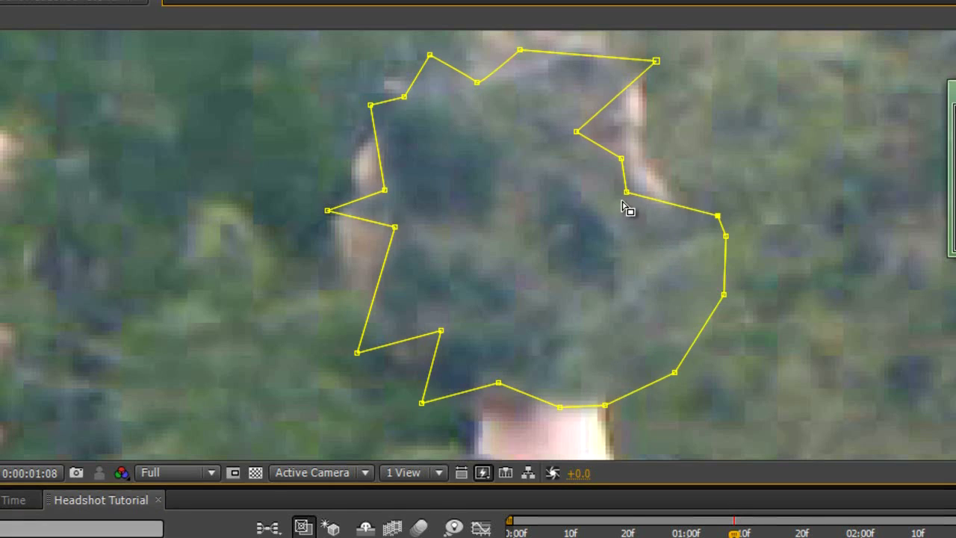
{"action": "left_click_drag", "start_coordinate": [627, 192], "coordinate": [709, 165]}
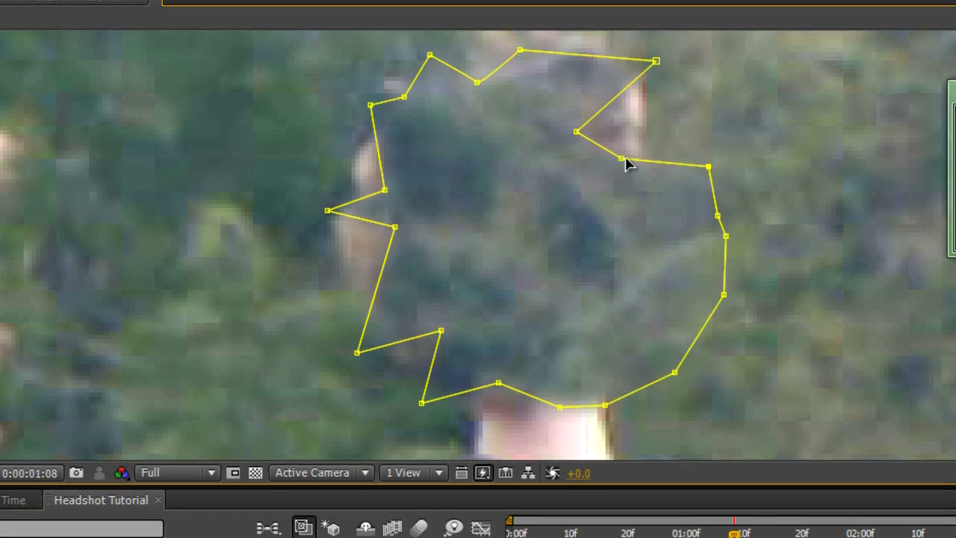
{"action": "left_click_drag", "start_coordinate": [623, 159], "coordinate": [724, 93]}
{"action": "left_click_drag", "start_coordinate": [581, 132], "coordinate": [730, 71]}
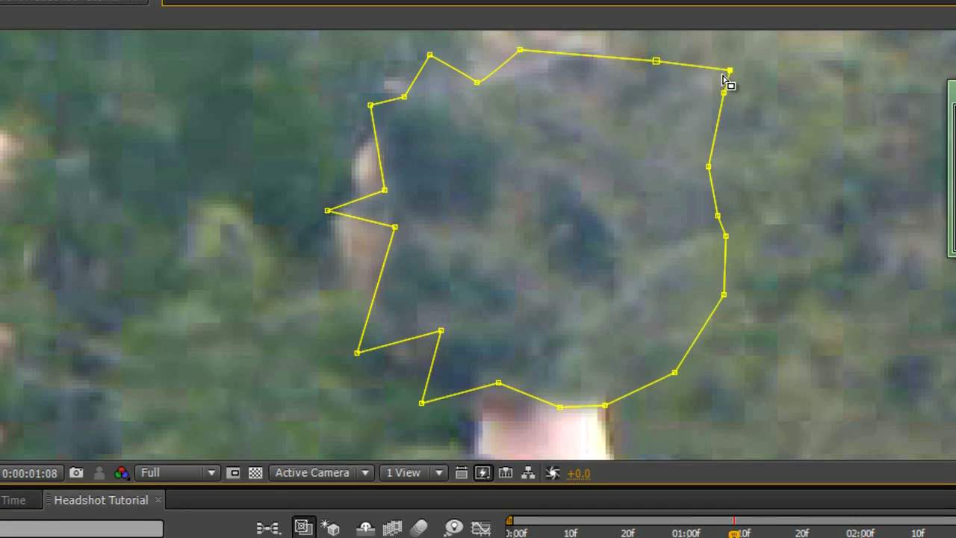
Expand the mask's top, left and lower-left points into a smooth outline covering the rest of the head at 0:00:01:08.
{"action": "left_click_drag", "start_coordinate": [619, 136], "coordinate": [649, 382]}
{"action": "left_click_drag", "start_coordinate": [687, 307], "coordinate": [680, 227]}
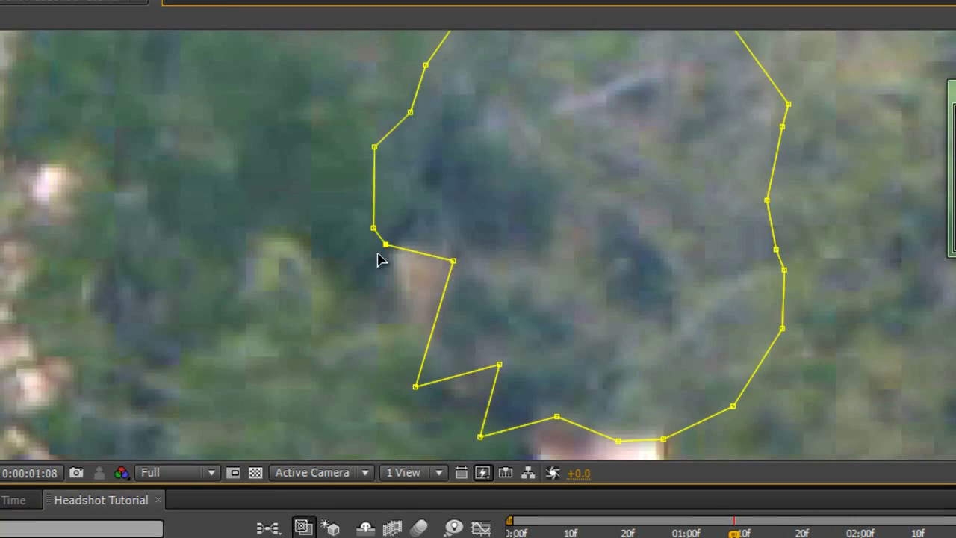
{"action": "left_click_drag", "start_coordinate": [385, 245], "coordinate": [369, 270]}
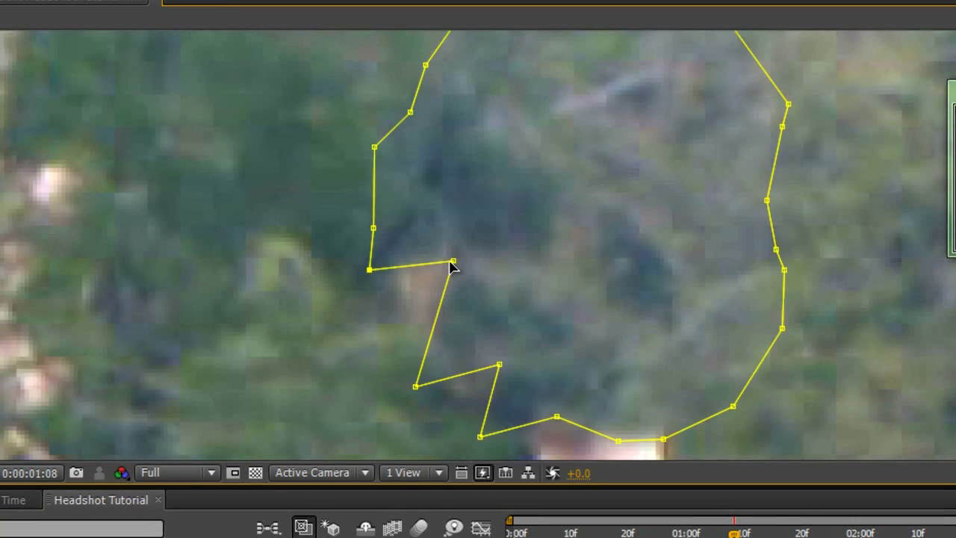
{"action": "left_click_drag", "start_coordinate": [452, 261], "coordinate": [393, 329]}
{"action": "left_click_drag", "start_coordinate": [501, 397], "coordinate": [422, 299]}
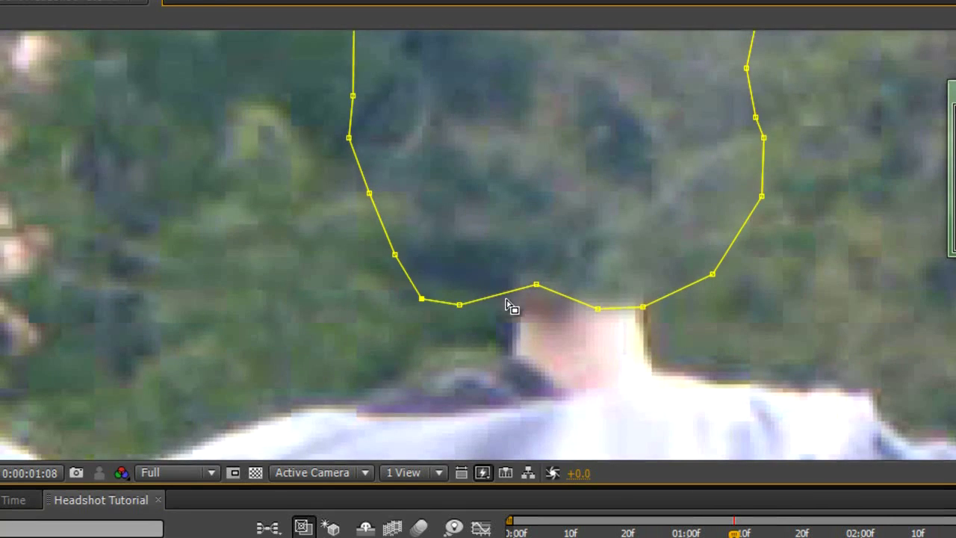
Lower the mask's bottom points to form a clean cut line across the neck at 0:00:01:08.
{"action": "double_click", "coordinate": [537, 286]}
{"action": "left_click_drag", "start_coordinate": [537, 286], "coordinate": [531, 327]}
{"action": "left_click_drag", "start_coordinate": [641, 306], "coordinate": [645, 313]}
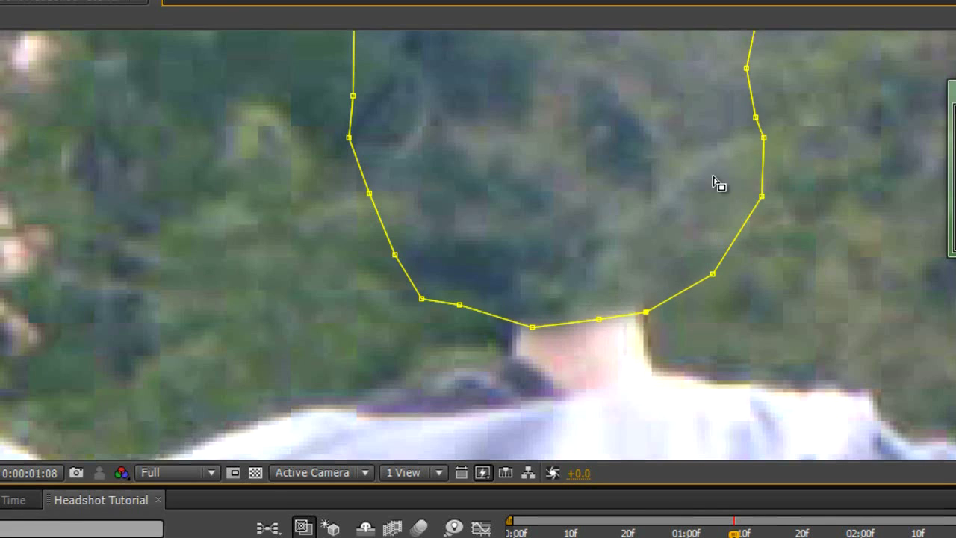
{"action": "scroll", "coordinate": [672, 231], "scroll_direction": "down", "scroll_amount": 2}
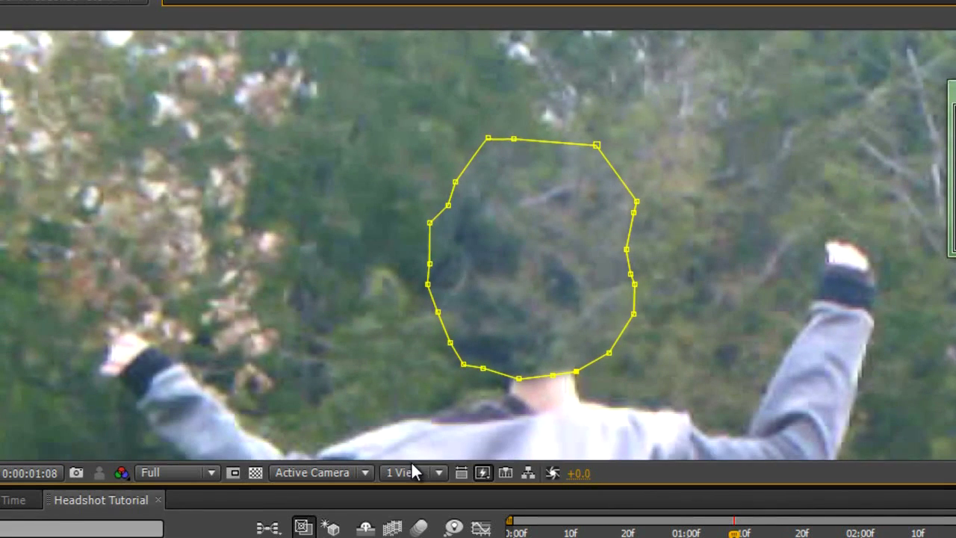
Scrub and play the frames after 0:00:01:08 to check where the falling head leaves the mask.
{"action": "left_click", "coordinate": [652, 536]}
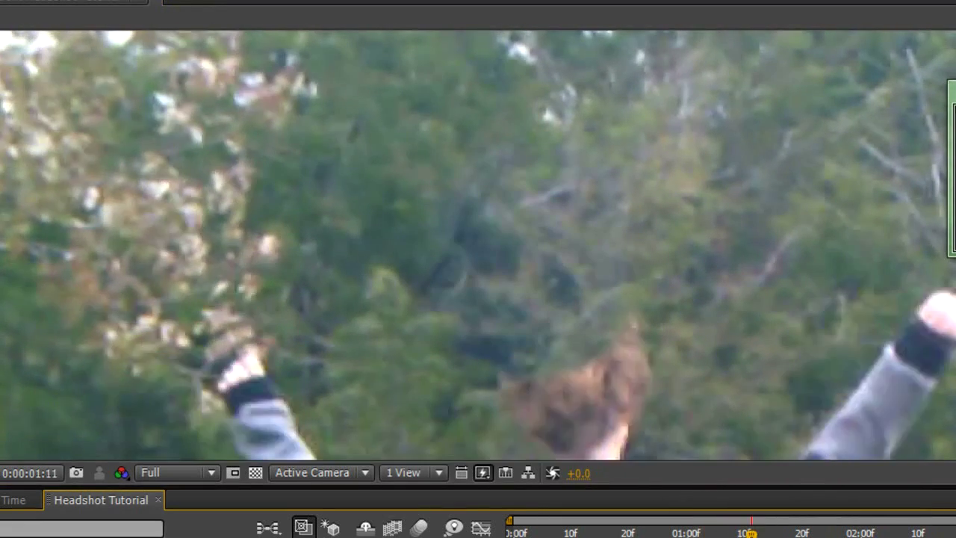
{"action": "left_click_drag", "start_coordinate": [792, 535], "coordinate": [756, 534]}
{"action": "scroll", "coordinate": [753, 418], "scroll_direction": "down", "scroll_amount": 1}
{"action": "left_click_drag", "start_coordinate": [754, 376], "coordinate": [717, 263]}
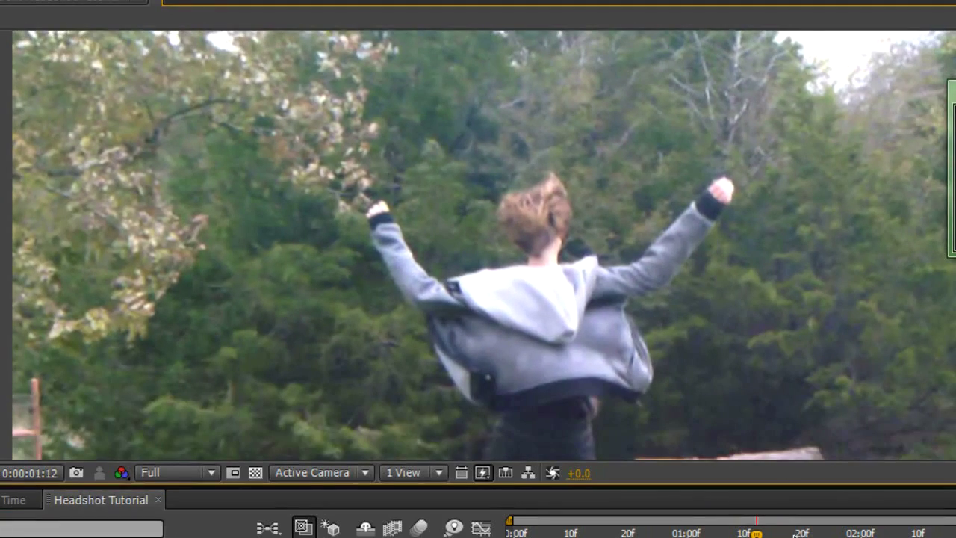
{"action": "key", "text": "space"}
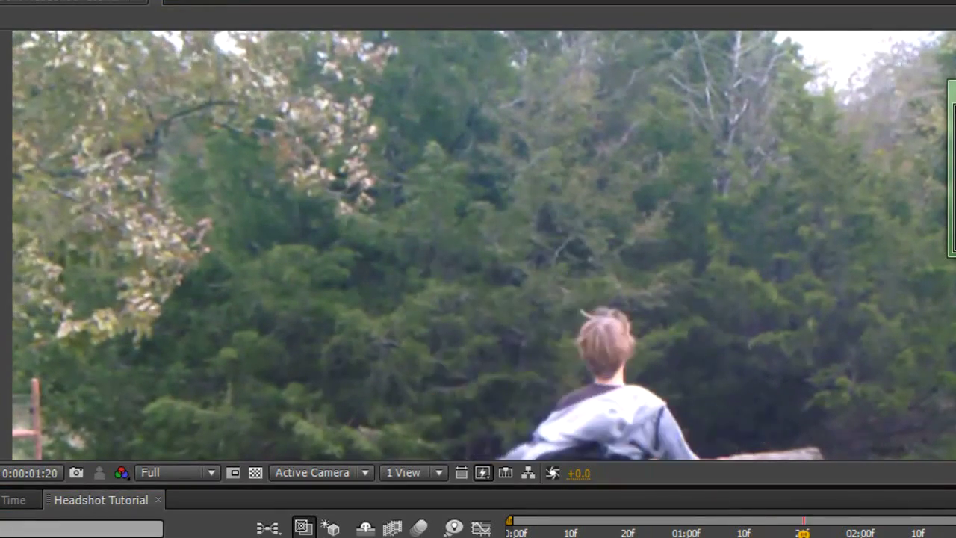
{"action": "left_click", "coordinate": [763, 532]}
{"action": "left_click_drag", "start_coordinate": [766, 533], "coordinate": [734, 532]}
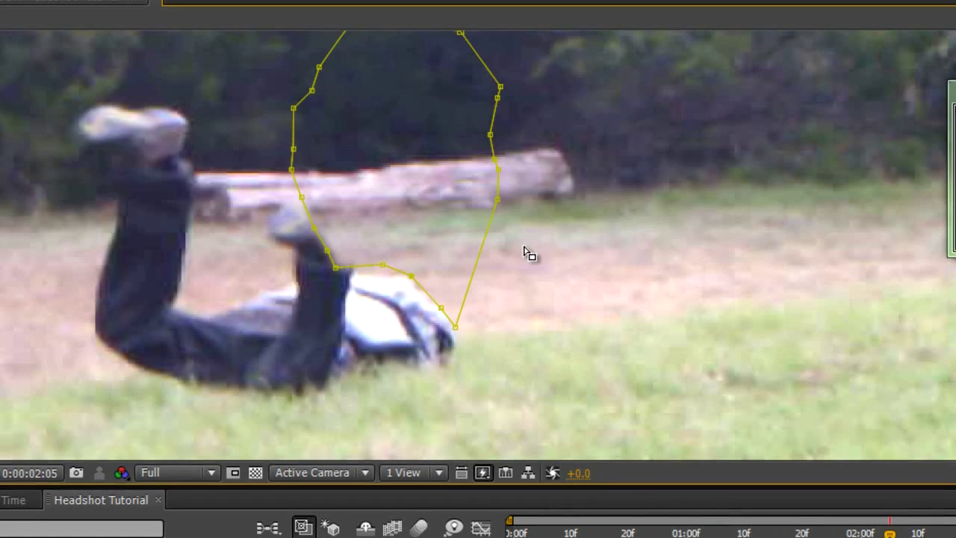
At 0:00:02:05, pull the mask's lower-left points up and inward so they clear the actor's raised foot.
{"action": "scroll", "coordinate": [481, 213], "scroll_direction": "down", "scroll_amount": 1}
{"action": "left_click_drag", "start_coordinate": [483, 216], "coordinate": [500, 232]}
{"action": "scroll", "coordinate": [485, 229], "scroll_direction": "up", "scroll_amount": 1}
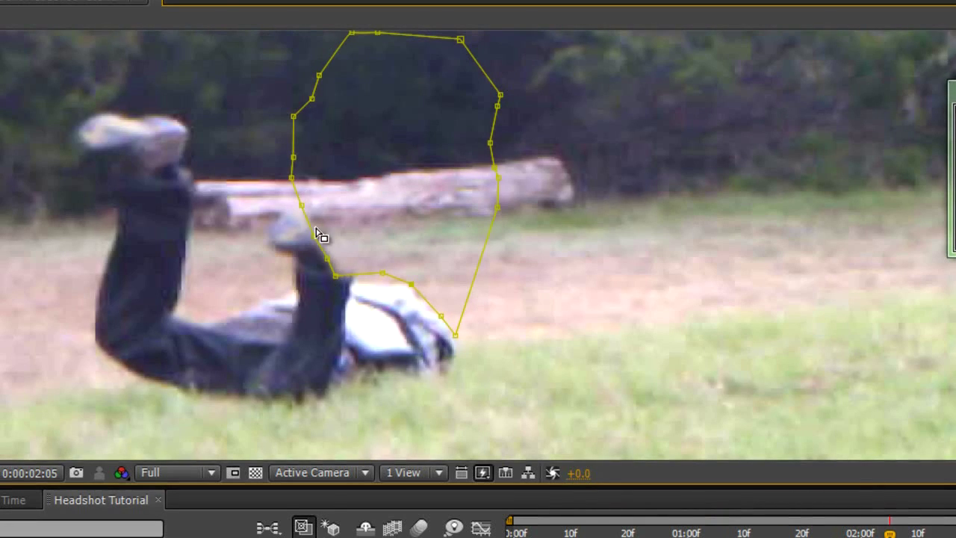
{"action": "left_click_drag", "start_coordinate": [335, 276], "coordinate": [379, 234]}
{"action": "left_click_drag", "start_coordinate": [326, 257], "coordinate": [366, 202]}
{"action": "left_click_drag", "start_coordinate": [314, 237], "coordinate": [342, 176]}
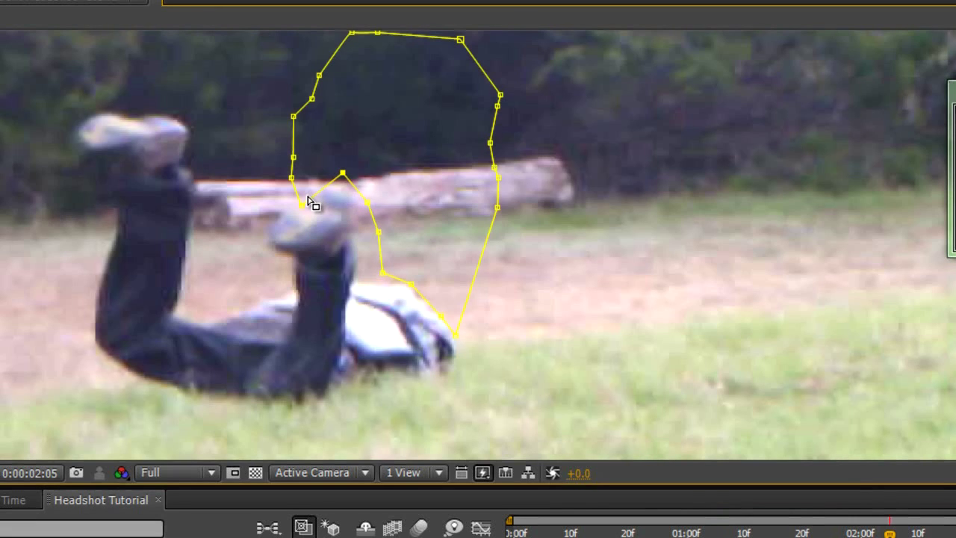
{"action": "left_click_drag", "start_coordinate": [301, 206], "coordinate": [314, 156]}
Deselect the layer and go back frame by frame from 0:00:02:05 to check the head removal throughout the fall.
{"action": "key", "text": "Page_Up"}
{"action": "key", "text": "Page_Up"}
{"action": "key", "text": "Page_Up"}
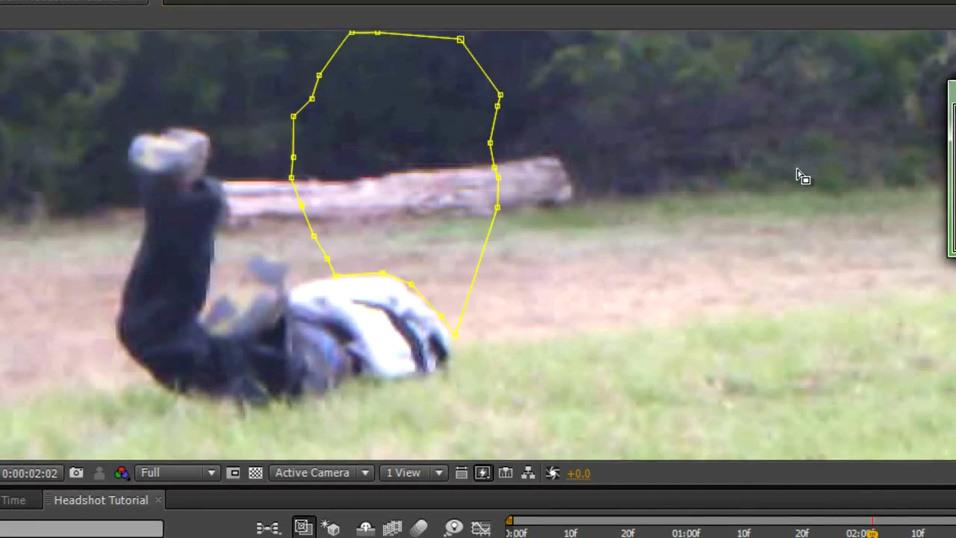
{"action": "scroll", "coordinate": [798, 175], "scroll_direction": "down", "scroll_amount": 2}
{"action": "left_click", "coordinate": [822, 535]}
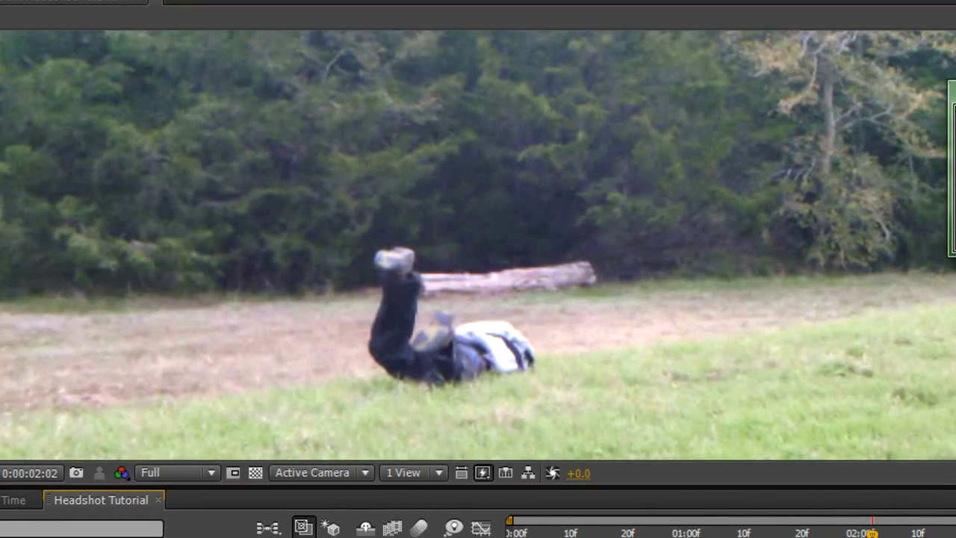
{"action": "key", "text": "Page_Up"}
{"action": "key", "text": "Page_Up"}
{"action": "key", "text": "Page_Up"}
{"action": "key", "text": "Page_Up"}
{"action": "key", "text": "Page_Up"}
{"action": "key", "text": "Page_Up"}
{"action": "key", "text": "Page_Up"}
{"action": "key", "text": "Page_Up"}
{"action": "key", "text": "Page_Up"}
{"action": "key", "text": "Page_Up"}
{"action": "key", "text": "Page_Up"}
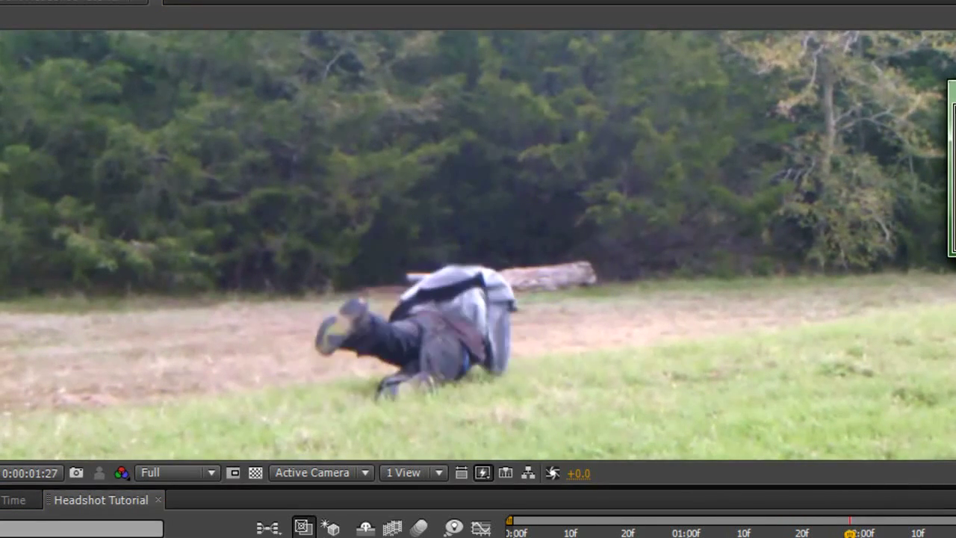
{"action": "key", "text": "Page_Up"}
{"action": "key", "text": "Page_Up"}
{"action": "key", "text": "Page_Up"}
{"action": "key", "text": "Page_Up"}
{"action": "key", "text": "Page_Up"}
{"action": "key", "text": "Page_Up"}
{"action": "key", "text": "Page_Up"}
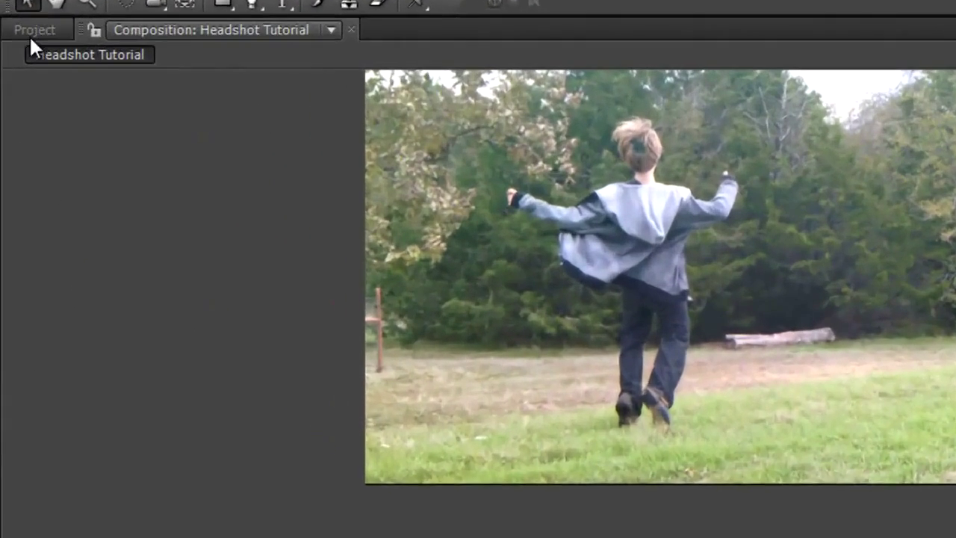
Expand the project's Free Stock Footage folder and look through its blood, decapitation and explosion clips.
{"action": "left_click", "coordinate": [20, 65]}
{"action": "left_click", "coordinate": [67, 296]}
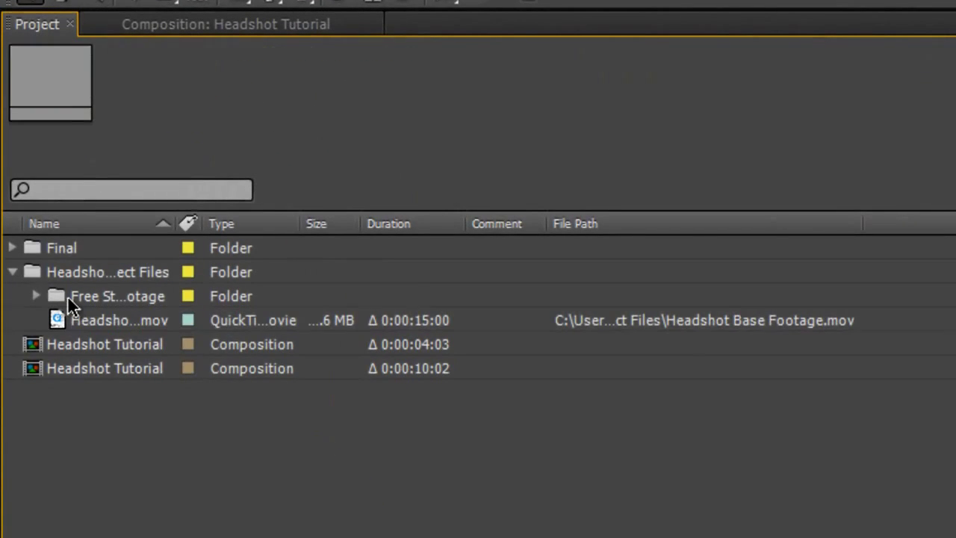
{"action": "left_click", "coordinate": [143, 295]}
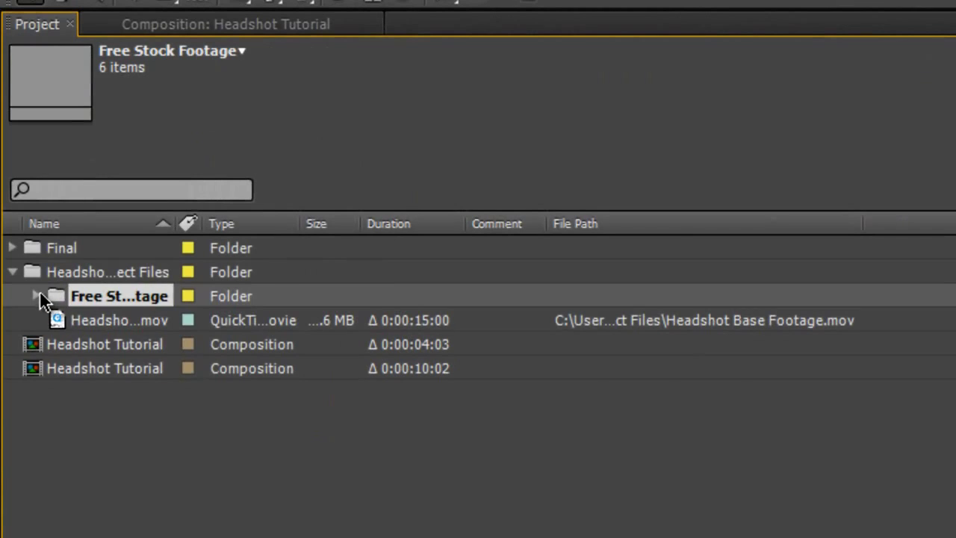
{"action": "left_click", "coordinate": [36, 295]}
{"action": "left_click", "coordinate": [148, 321]}
{"action": "left_click", "coordinate": [156, 343]}
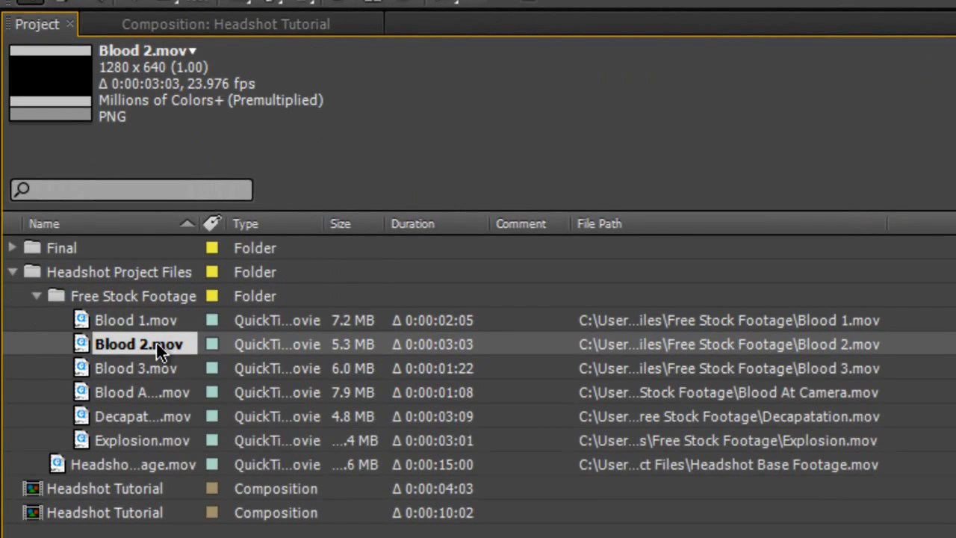
{"action": "left_click", "coordinate": [158, 368]}
{"action": "left_click", "coordinate": [157, 393]}
{"action": "left_click", "coordinate": [153, 416]}
{"action": "left_click", "coordinate": [147, 440]}
{"action": "left_click", "coordinate": [157, 320]}
{"action": "left_click", "coordinate": [163, 344]}
{"action": "left_click", "coordinate": [167, 366]}
{"action": "left_click", "coordinate": [159, 392]}
{"action": "left_click", "coordinate": [151, 415]}
{"action": "left_click", "coordinate": [146, 439]}
{"action": "left_click", "coordinate": [139, 322]}
{"action": "left_click", "coordinate": [139, 345]}
{"action": "left_click", "coordinate": [139, 369]}
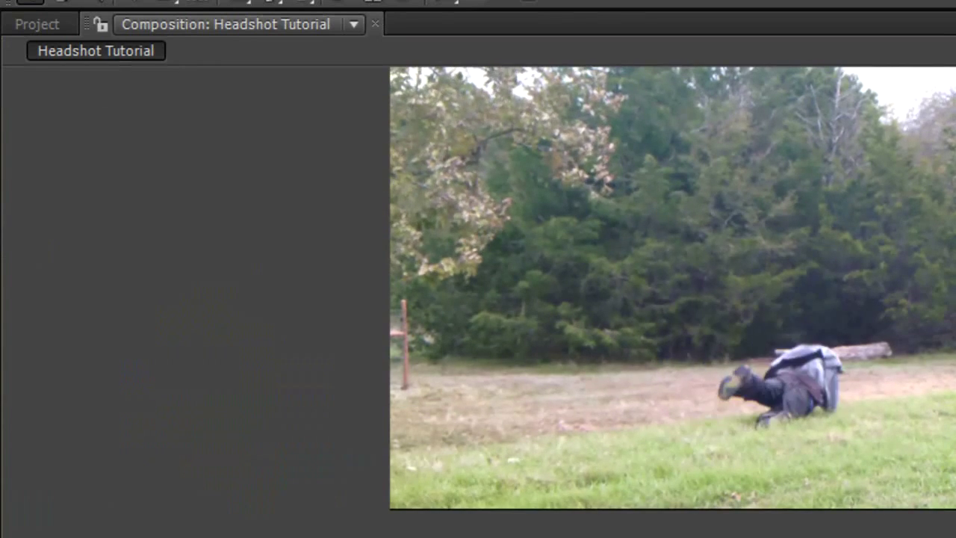
Add Blood 3.mov above the two base footage layers, starting at 0:00:01:05.
{"action": "left_click", "coordinate": [64, 28]}
{"action": "left_click", "coordinate": [146, 322]}
{"action": "left_click", "coordinate": [149, 340]}
{"action": "left_click", "coordinate": [161, 367]}
{"action": "left_click", "coordinate": [155, 339]}
{"action": "left_click", "coordinate": [160, 367]}
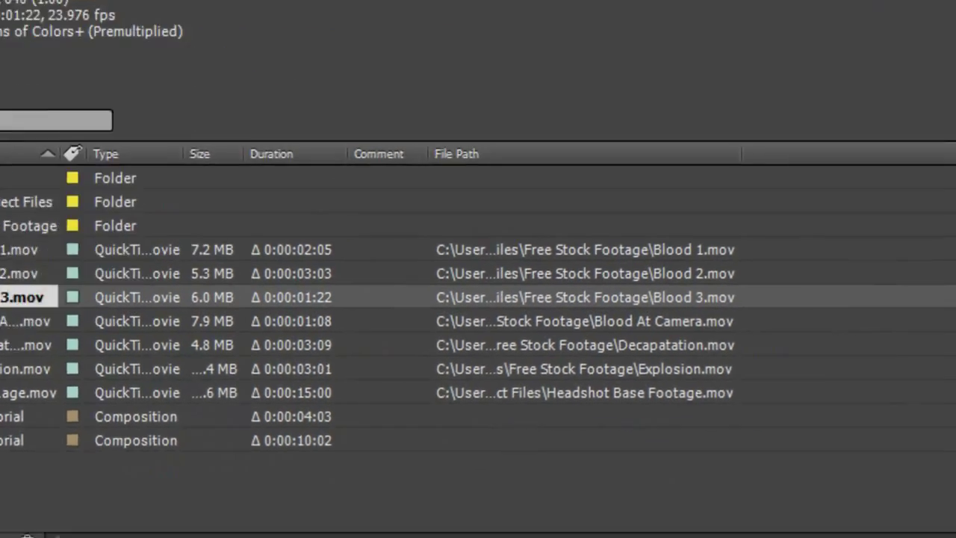
{"action": "left_click_drag", "start_coordinate": [138, 368], "coordinate": [410, 395]}
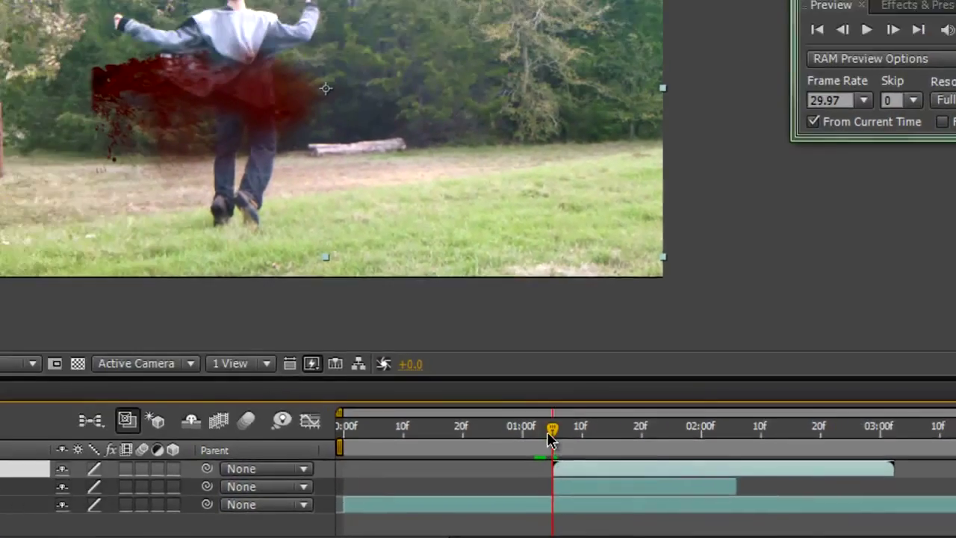
{"action": "left_click_drag", "start_coordinate": [408, 362], "coordinate": [462, 396]}
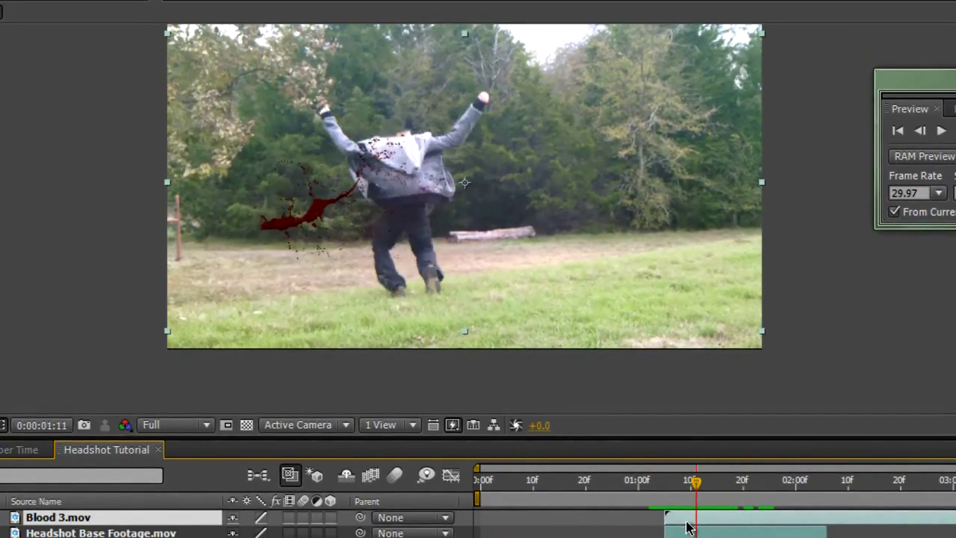
At 0:00:01:05, shrink the Blood 3 layer to about a quarter size and place it over the head at about 569, 147.
{"action": "left_click_drag", "start_coordinate": [670, 490], "coordinate": [704, 521]}
{"action": "key", "text": "equal"}
{"action": "key", "text": "equal"}
{"action": "key", "text": "equal"}
{"action": "mouse_move", "coordinate": [670, 488]}
{"action": "left_mouse_down"}
{"action": "mouse_move", "coordinate": [764, 495]}
{"action": "mouse_move", "coordinate": [636, 497]}
{"action": "mouse_move", "coordinate": [669, 499]}
{"action": "left_mouse_up"}
{"action": "left_click_drag", "start_coordinate": [546, 247], "coordinate": [591, 245]}
{"action": "left_click_drag", "start_coordinate": [791, 364], "coordinate": [565, 266]}
{"action": "left_click_drag", "start_coordinate": [501, 226], "coordinate": [582, 304]}
{"action": "scroll", "coordinate": [439, 93], "scroll_direction": "up", "scroll_amount": 1}
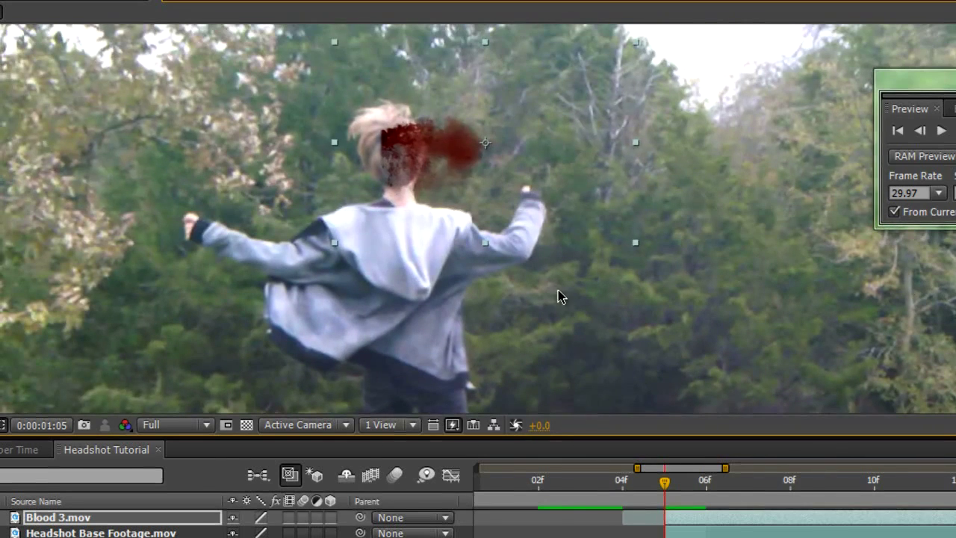
{"action": "left_click_drag", "start_coordinate": [398, 156], "coordinate": [396, 154]}
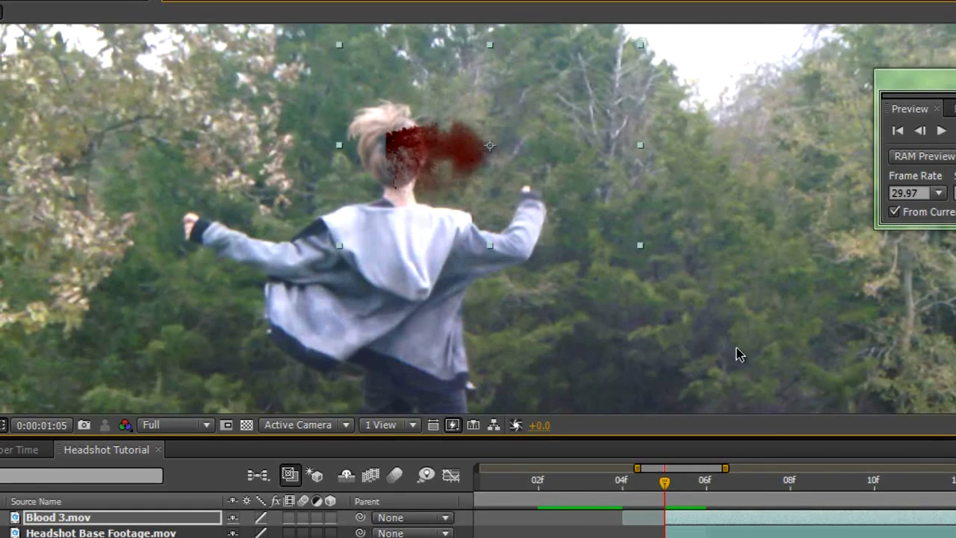
{"action": "mouse_move", "coordinate": [676, 484]}
{"action": "left_mouse_down"}
{"action": "mouse_move", "coordinate": [772, 496]}
{"action": "mouse_move", "coordinate": [568, 491]}
{"action": "mouse_move", "coordinate": [837, 487]}
{"action": "mouse_move", "coordinate": [607, 498]}
{"action": "mouse_move", "coordinate": [747, 487]}
{"action": "mouse_move", "coordinate": [664, 489]}
{"action": "left_mouse_up"}
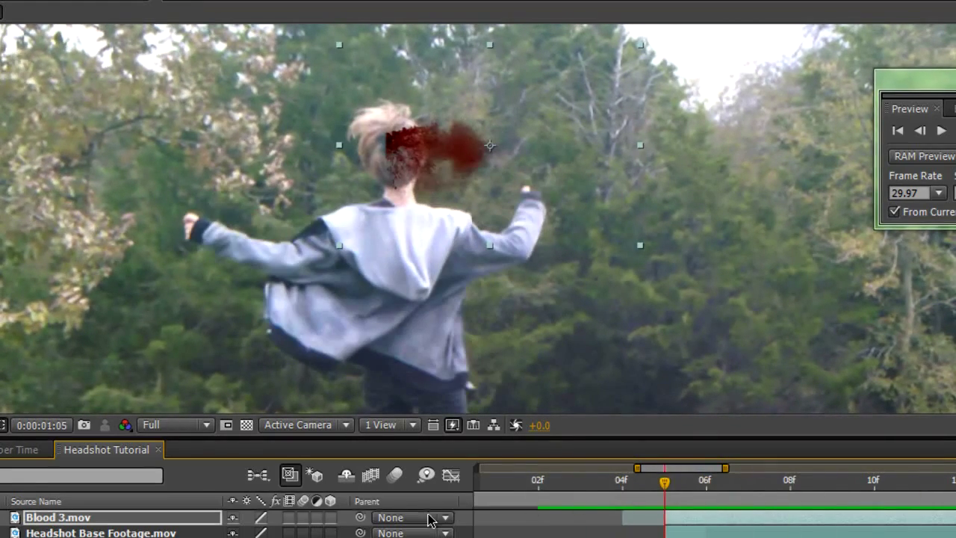
Reveal the Blood 3 layer's Position property and set its first keyframe at 0:00:01:05.
{"action": "left_click", "coordinate": [103, 516]}
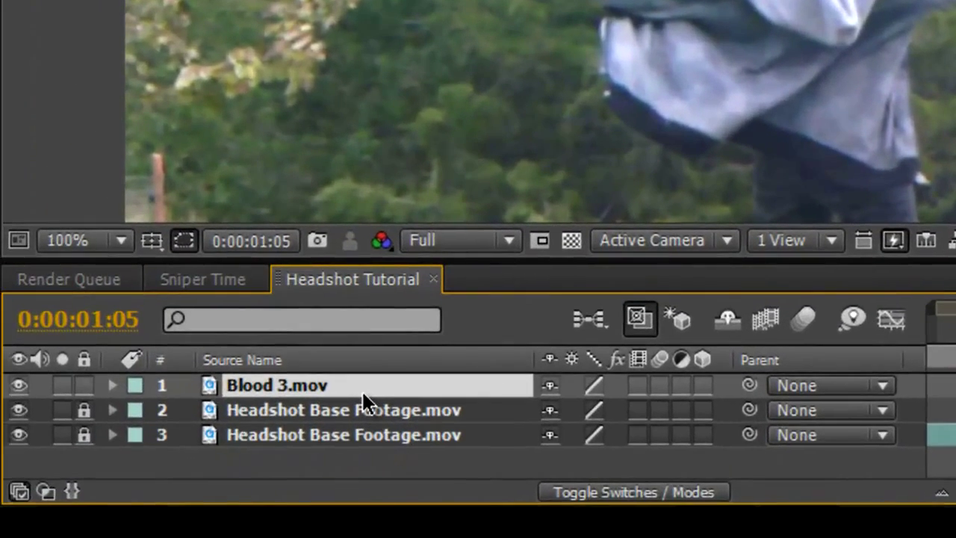
{"action": "key", "text": "p"}
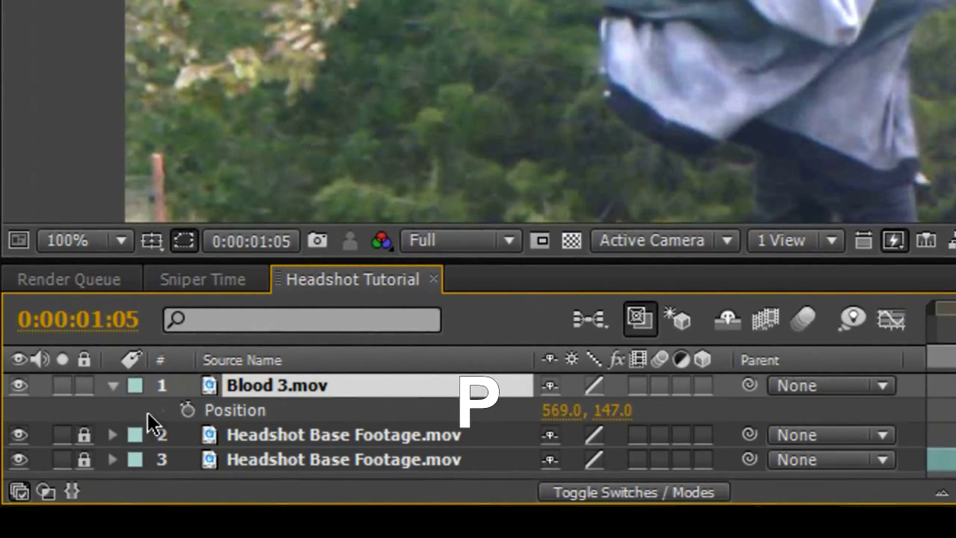
{"action": "left_click", "coordinate": [187, 410]}
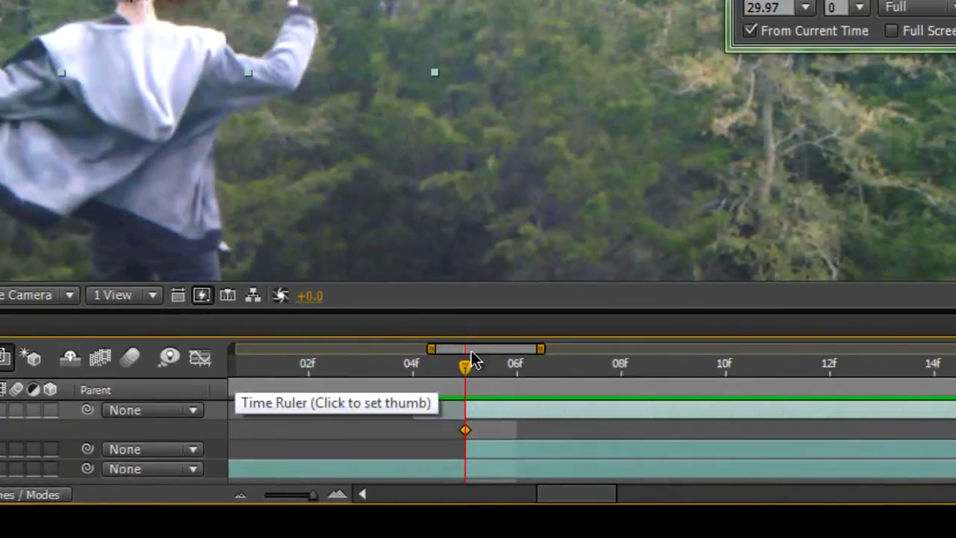
At 0:00:02:03, move the Blood 3 layer down toward the fallen body to set an end position keyframe.
{"action": "scroll", "coordinate": [252, 162], "scroll_direction": "down", "scroll_amount": 1}
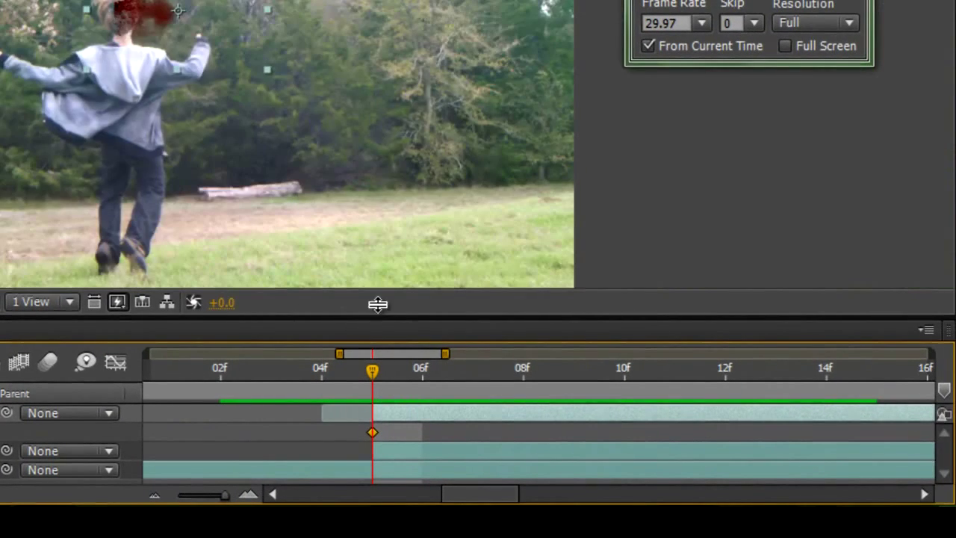
{"action": "left_click_drag", "start_coordinate": [380, 384], "coordinate": [594, 381]}
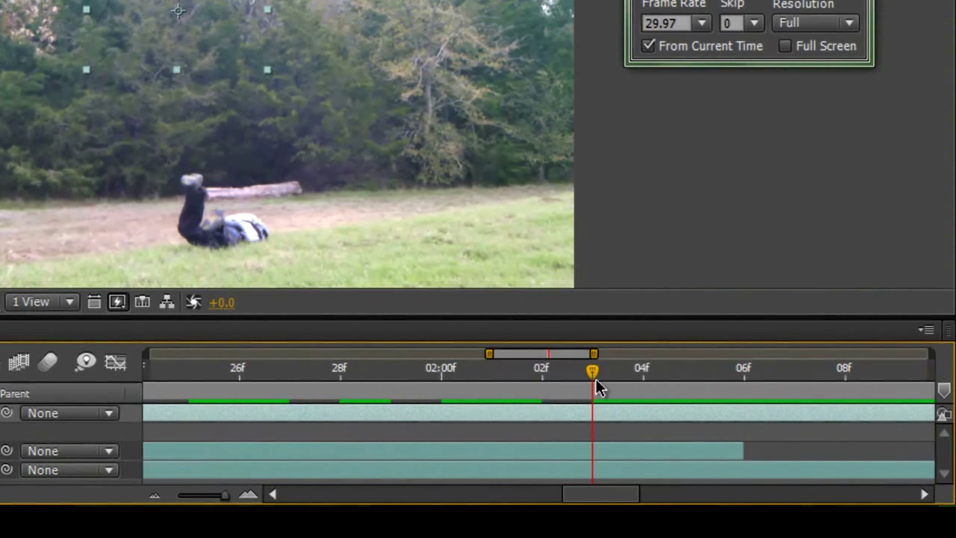
{"action": "left_click_drag", "start_coordinate": [171, 65], "coordinate": [217, 256]}
{"action": "key", "text": "space"}
{"action": "left_click_drag", "start_coordinate": [235, 87], "coordinate": [217, 57]}
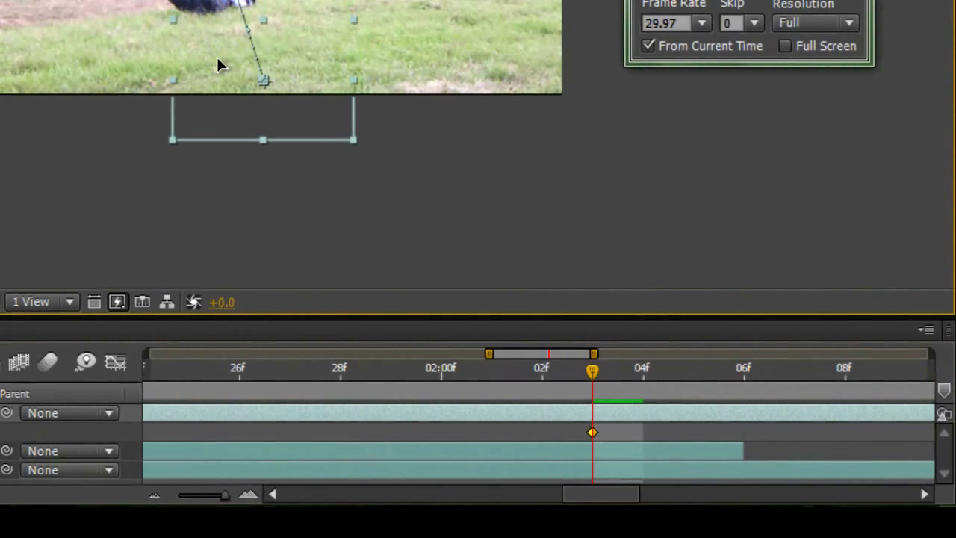
{"action": "left_click_drag", "start_coordinate": [313, 81], "coordinate": [317, 80]}
{"action": "key", "text": "space"}
{"action": "left_click_drag", "start_coordinate": [118, 0], "coordinate": [94, 113]}
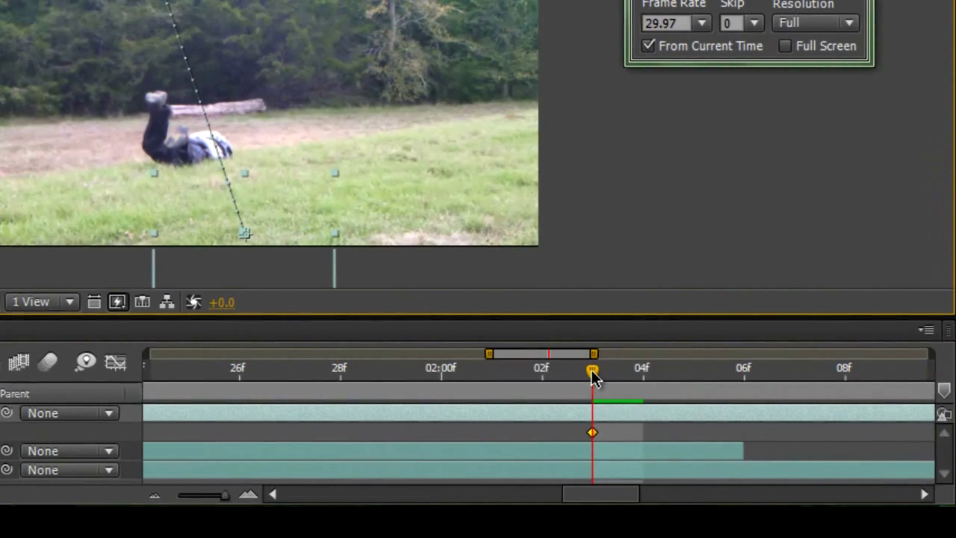
At 0:00:01:19, shift the Blood 3 layer up and to the right to add a middle position keyframe.
{"action": "left_click_drag", "start_coordinate": [590, 373], "coordinate": [290, 366]}
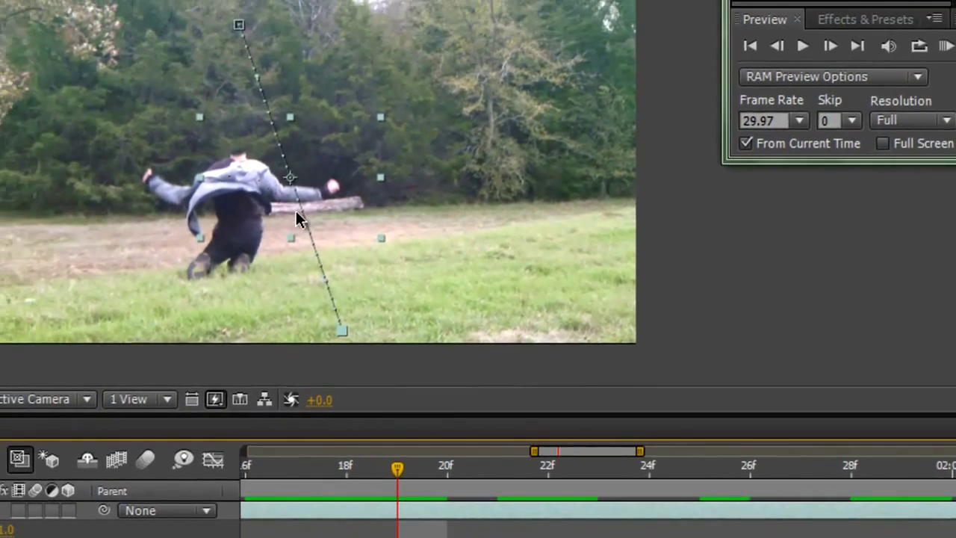
{"action": "left_click_drag", "start_coordinate": [207, 92], "coordinate": [224, 77]}
{"action": "left_click_drag", "start_coordinate": [331, 183], "coordinate": [356, 162]}
{"action": "scroll", "coordinate": [368, 295], "scroll_direction": "up", "scroll_amount": 1}
{"action": "left_click_drag", "start_coordinate": [372, 338], "coordinate": [369, 322]}
{"action": "left_click_drag", "start_coordinate": [195, 34], "coordinate": [194, 121]}
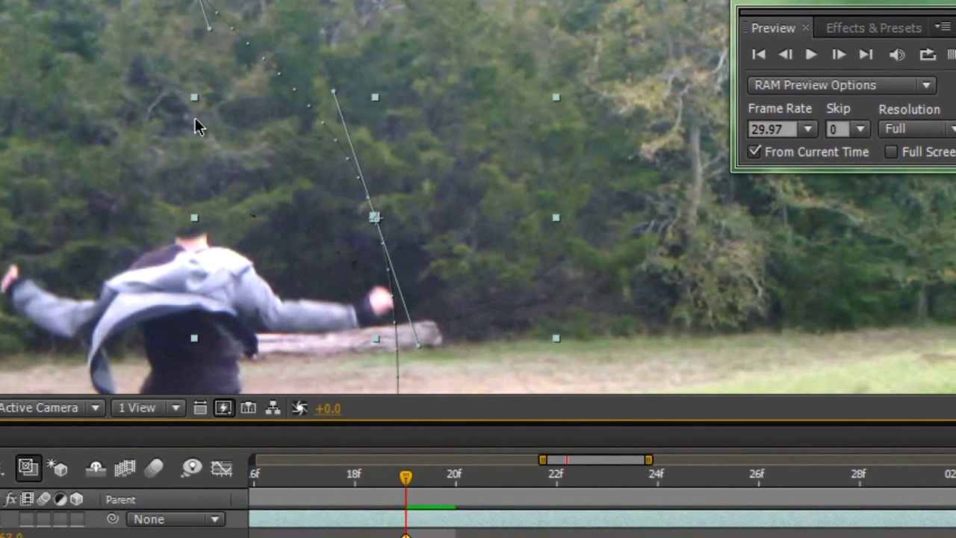
Reshape the motion path's curve handles at the first and last keyframes and shift the last path point to the right.
{"action": "left_click_drag", "start_coordinate": [209, 33], "coordinate": [244, 1]}
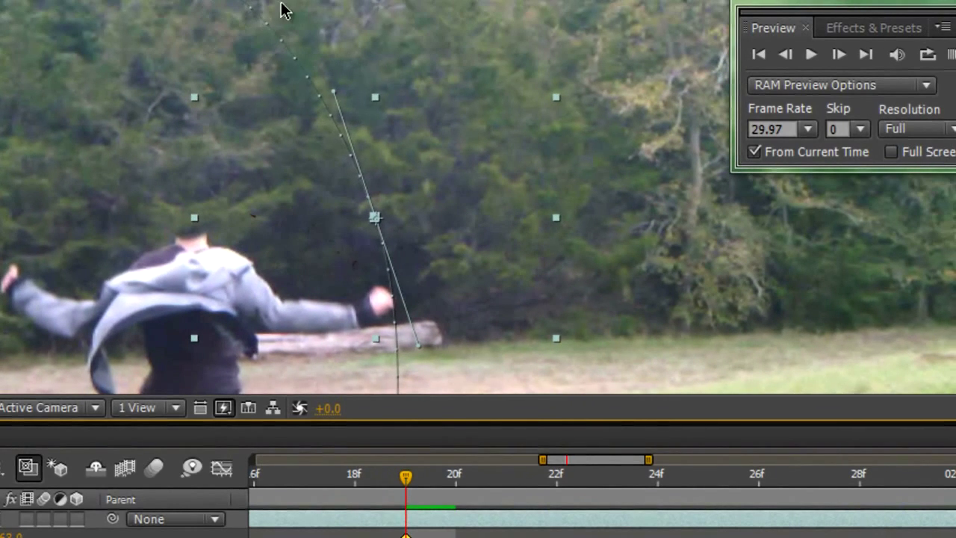
{"action": "scroll", "coordinate": [326, 126], "scroll_direction": "down", "scroll_amount": 8}
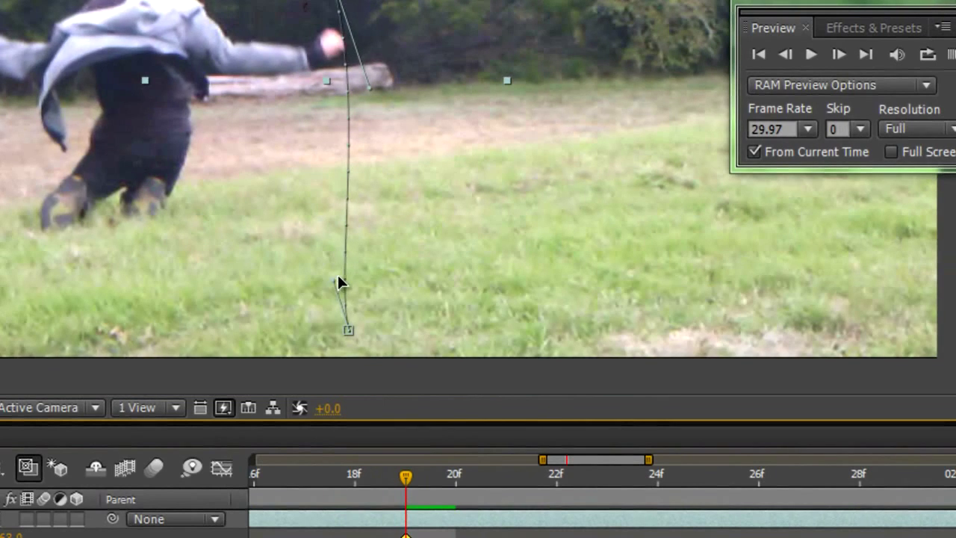
{"action": "left_click_drag", "start_coordinate": [338, 282], "coordinate": [354, 279]}
{"action": "left_click_drag", "start_coordinate": [352, 329], "coordinate": [400, 329]}
{"action": "scroll", "coordinate": [431, 279], "scroll_direction": "down", "scroll_amount": 1}
{"action": "left_click_drag", "start_coordinate": [299, 178], "coordinate": [301, 302]}
Scrub the blood's movement up to 0:00:01:09, and enable motion blur for the Blood 3 layer and the composition.
{"action": "left_click_drag", "start_coordinate": [405, 478], "coordinate": [576, 525]}
{"action": "scroll", "coordinate": [262, 207], "scroll_direction": "up", "scroll_amount": 2}
{"action": "left_click_drag", "start_coordinate": [262, 206], "coordinate": [349, 305]}
{"action": "left_click_drag", "start_coordinate": [590, 489], "coordinate": [518, 471]}
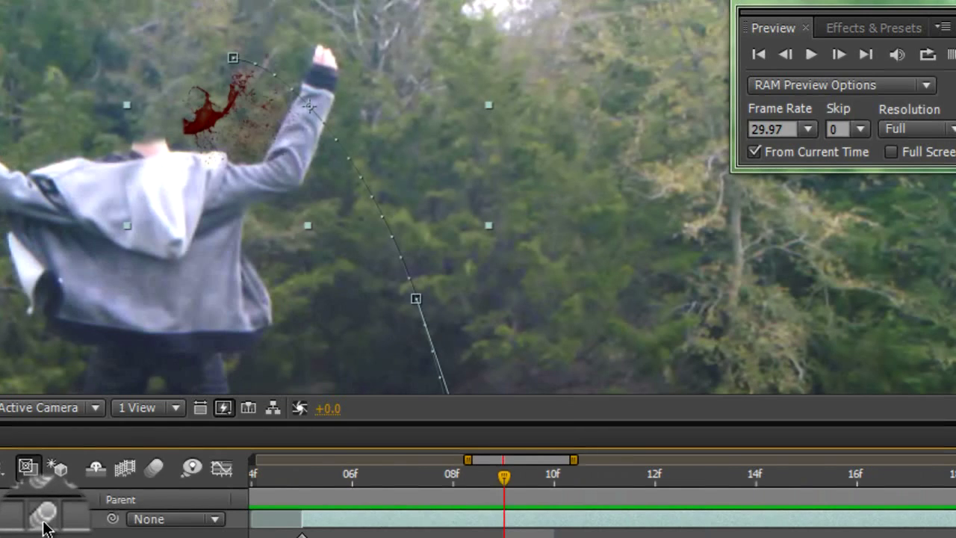
{"action": "left_click", "coordinate": [154, 468]}
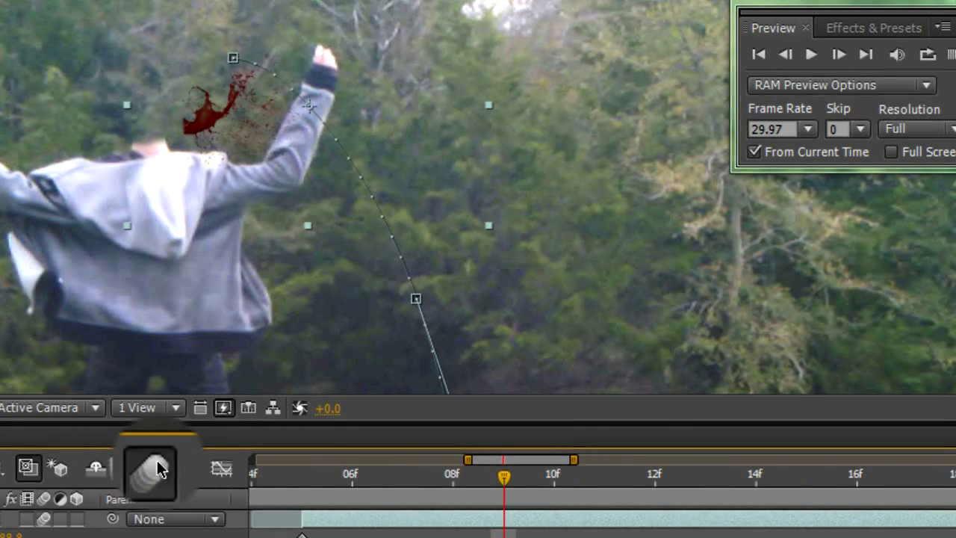
Step through the frames from 0:00:01:05 and play a RAM preview to check the blurred blood against the falling body.
{"action": "mouse_move", "coordinate": [505, 482]}
{"action": "left_mouse_down"}
{"action": "mouse_move", "coordinate": [348, 486]}
{"action": "mouse_move", "coordinate": [303, 499]}
{"action": "left_mouse_up"}
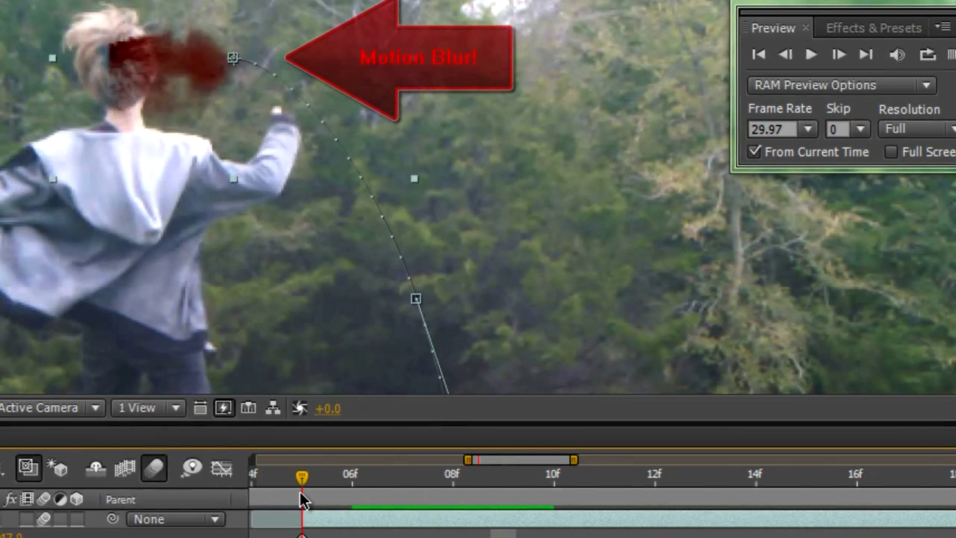
{"action": "left_click", "coordinate": [836, 54]}
{"action": "left_click", "coordinate": [837, 55]}
{"action": "left_click", "coordinate": [836, 54]}
{"action": "left_click", "coordinate": [836, 54]}
{"action": "left_click", "coordinate": [836, 57]}
{"action": "left_click", "coordinate": [837, 57]}
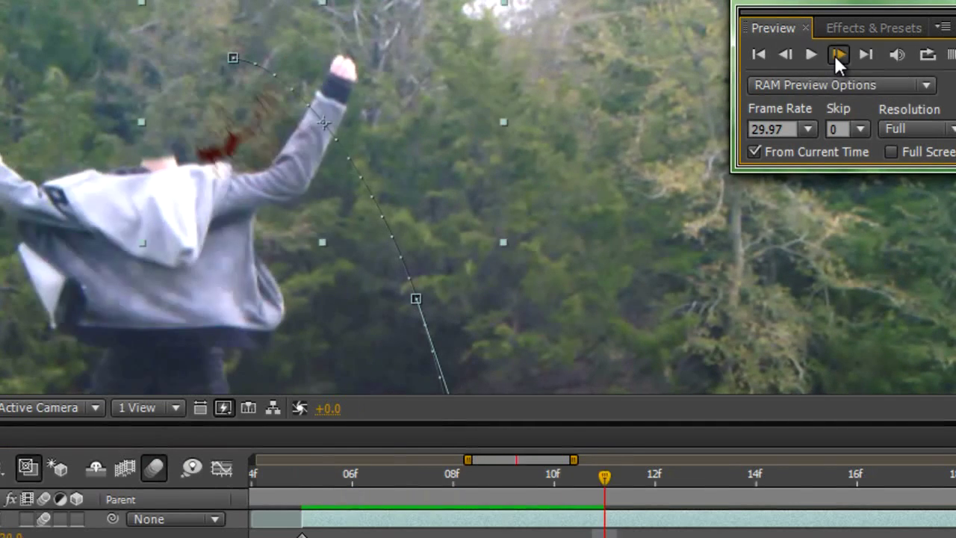
{"action": "left_click", "coordinate": [836, 56]}
{"action": "double_click", "coordinate": [836, 57]}
{"action": "left_click", "coordinate": [836, 56]}
{"action": "double_click", "coordinate": [836, 57]}
{"action": "left_click", "coordinate": [836, 57]}
{"action": "scroll", "coordinate": [514, 163], "scroll_direction": "down", "scroll_amount": 1}
{"action": "left_click_drag", "start_coordinate": [420, 202], "coordinate": [388, 126]}
{"action": "key", "text": "Page_Down"}
{"action": "key", "text": "Page_Down"}
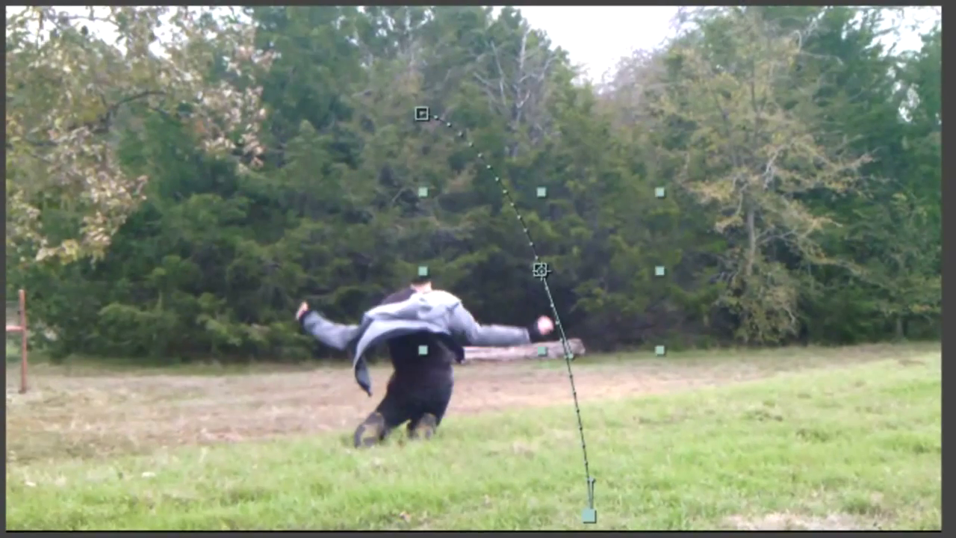
{"action": "key", "text": "KP_0"}
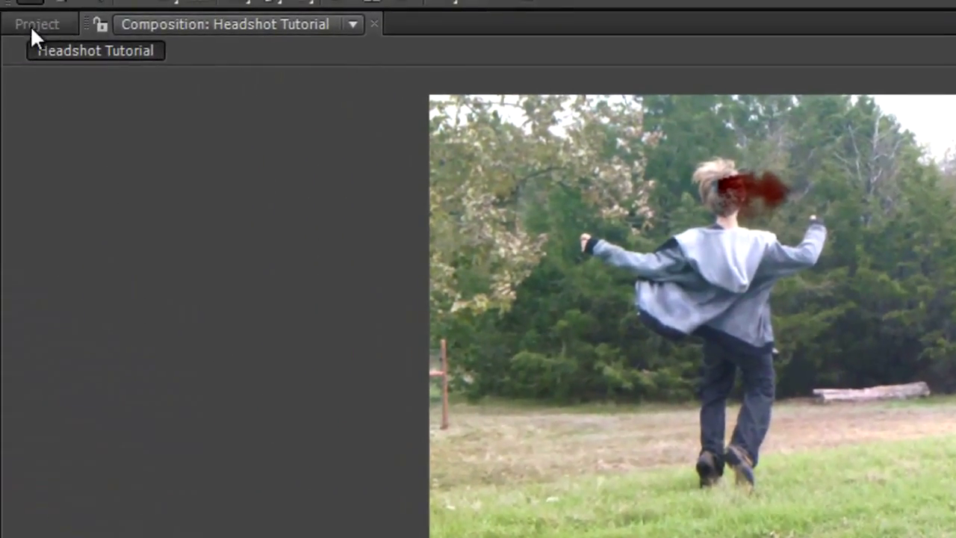
At 0:00:01:05, move the upright blood spurt layer from the lower edge of the frame onto the actor's head.
{"action": "left_click", "coordinate": [31, 27]}
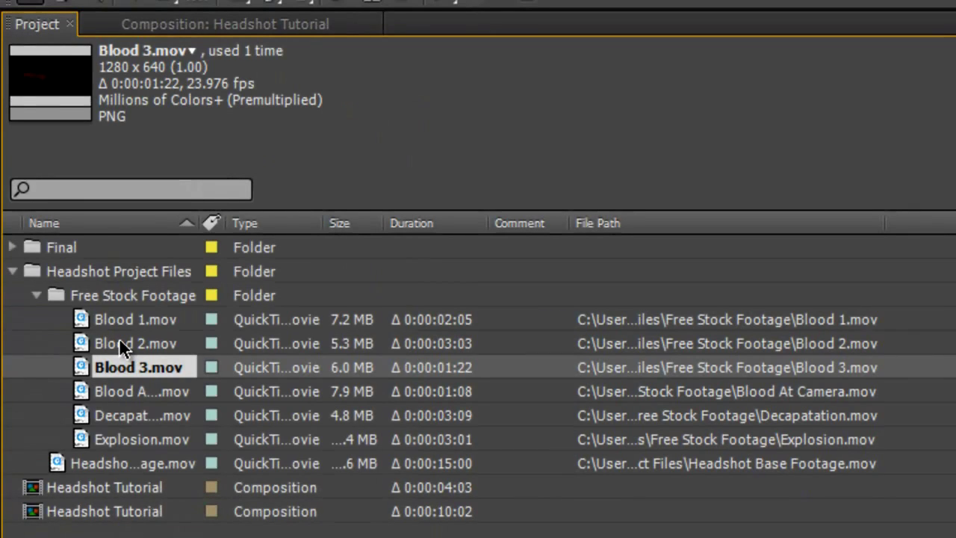
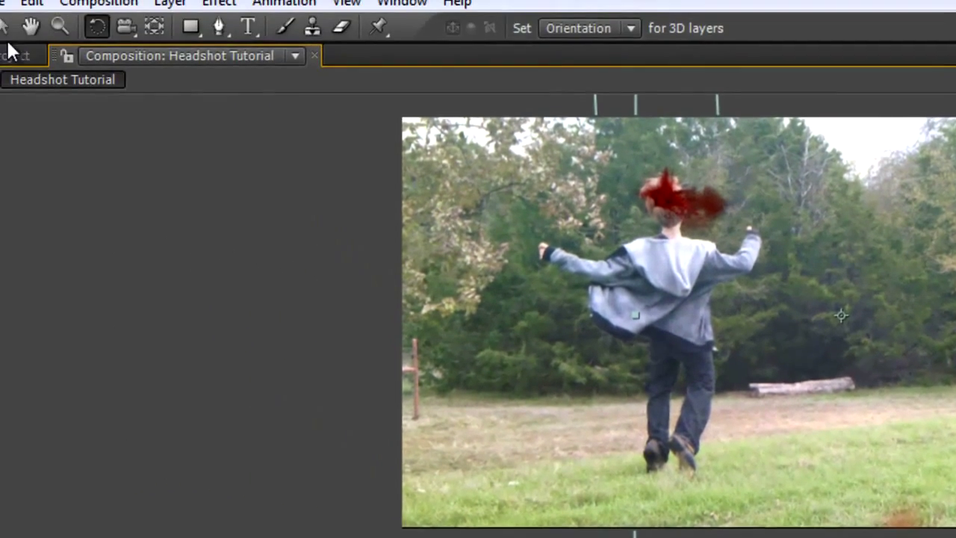
{"action": "left_click", "coordinate": [5, 28]}
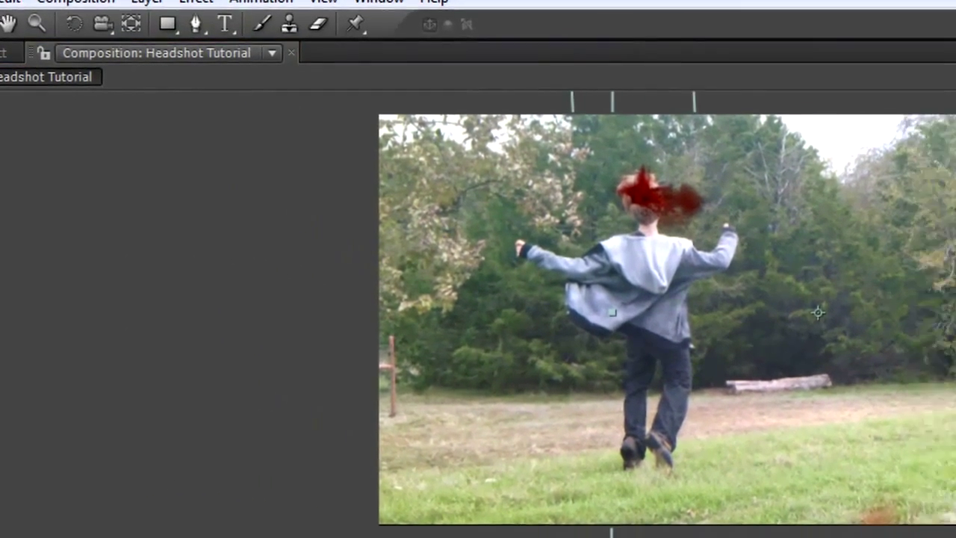
{"action": "scroll", "coordinate": [597, 49], "scroll_direction": "down", "scroll_amount": 1}
{"action": "left_click_drag", "start_coordinate": [593, 68], "coordinate": [538, 191]}
{"action": "left_click_drag", "start_coordinate": [475, 228], "coordinate": [420, 189]}
{"action": "scroll", "coordinate": [420, 190], "scroll_direction": "up", "scroll_amount": 2}
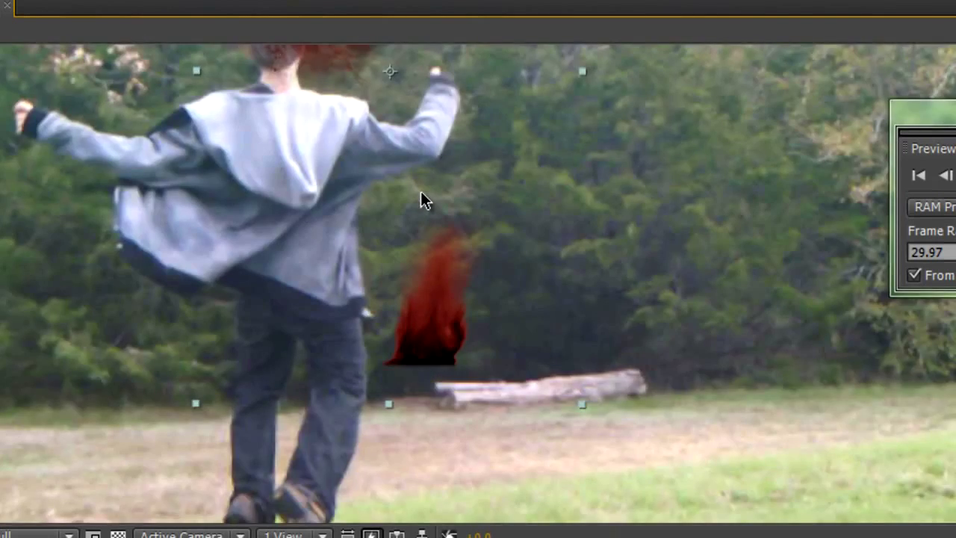
{"action": "scroll", "coordinate": [420, 191], "scroll_direction": "down", "scroll_amount": 1}
{"action": "left_click_drag", "start_coordinate": [489, 324], "coordinate": [412, 172]}
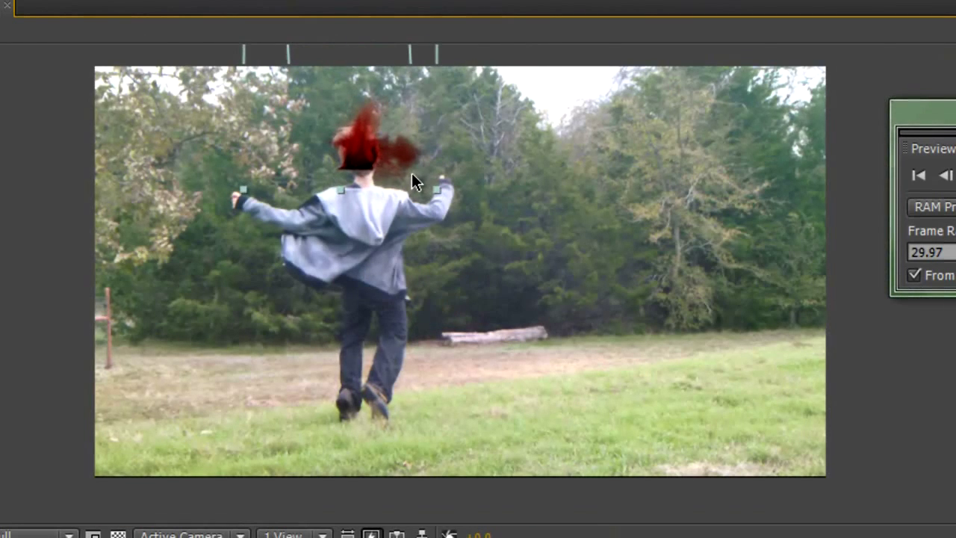
{"action": "mouse_move", "coordinate": [411, 173]}
{"action": "left_mouse_down"}
{"action": "mouse_move", "coordinate": [420, 195]}
{"action": "mouse_move", "coordinate": [406, 185]}
{"action": "left_mouse_up"}
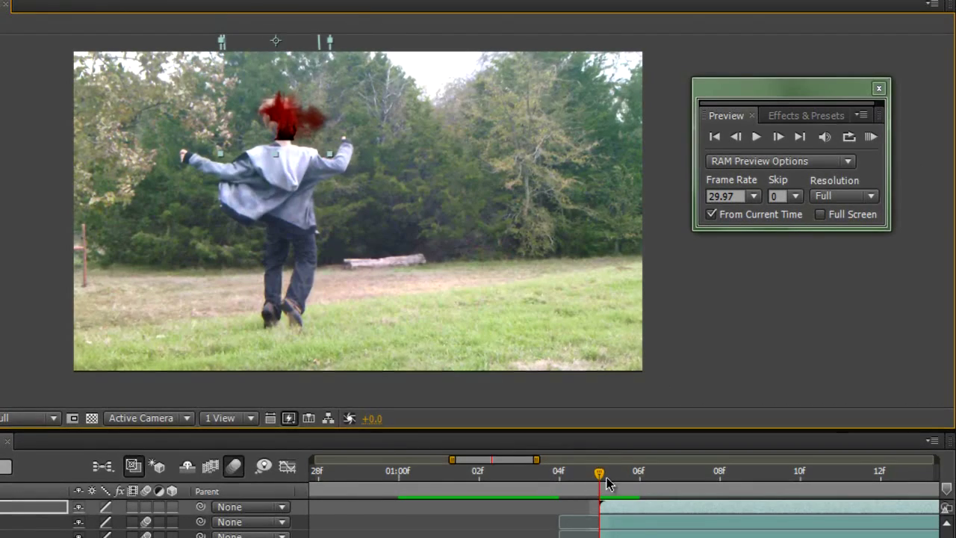
Move the upright blood spurt layer below the other blood layers and start it at 0:00:01:08 above the actor's neck.
{"action": "left_click_drag", "start_coordinate": [607, 484], "coordinate": [706, 471]}
{"action": "left_click_drag", "start_coordinate": [295, 133], "coordinate": [327, 137]}
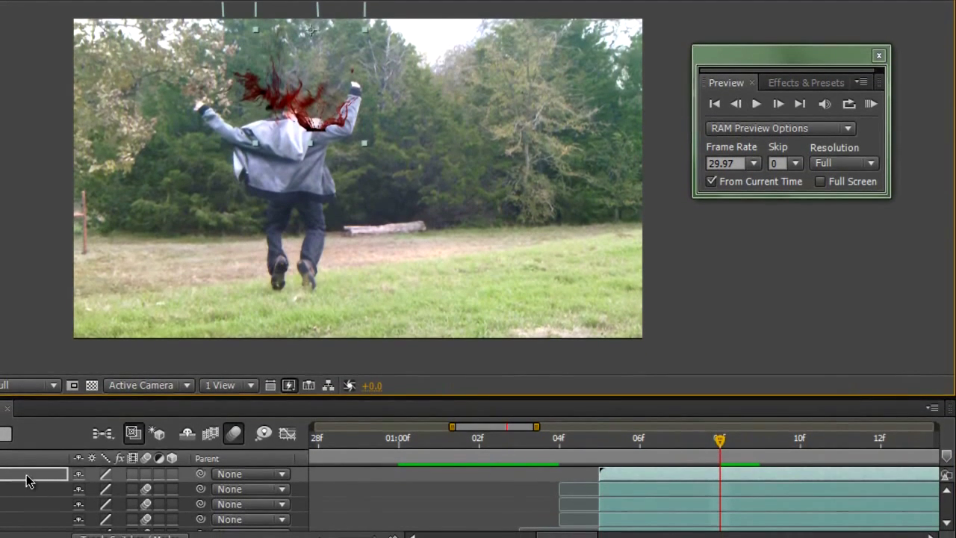
{"action": "left_click_drag", "start_coordinate": [27, 477], "coordinate": [36, 500]}
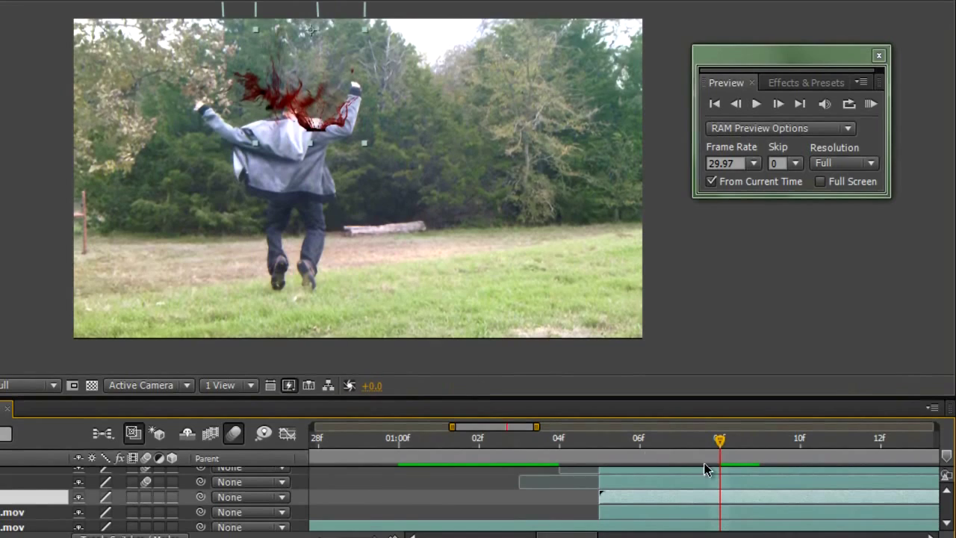
{"action": "left_click_drag", "start_coordinate": [314, 105], "coordinate": [291, 89]}
{"action": "left_click_drag", "start_coordinate": [610, 501], "coordinate": [746, 499]}
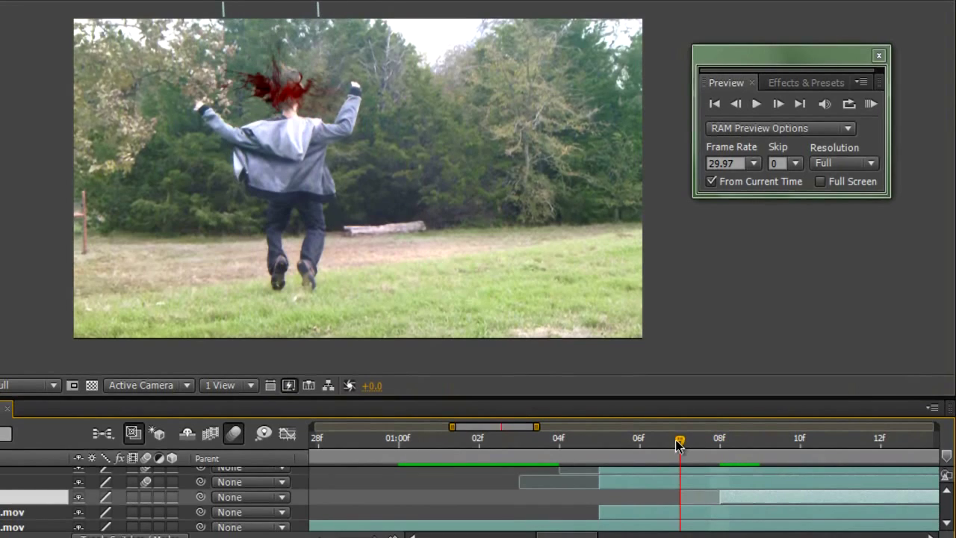
{"action": "left_click_drag", "start_coordinate": [661, 439], "coordinate": [719, 463]}
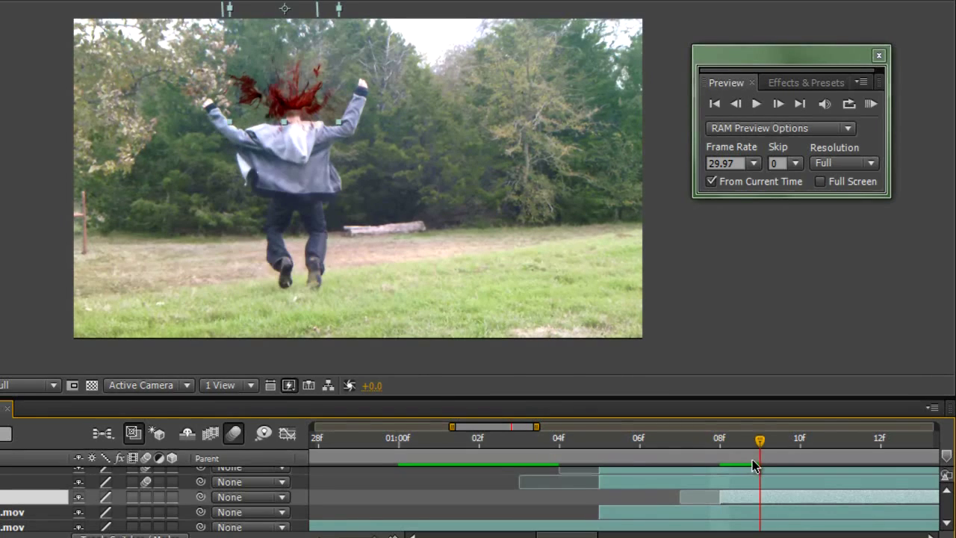
Keyframe the spurt layer's position at 0:00:01:08, and at 0:00:01:12 shift it down and right onto the neck.
{"action": "scroll", "coordinate": [373, 95], "scroll_direction": "up", "scroll_amount": 1}
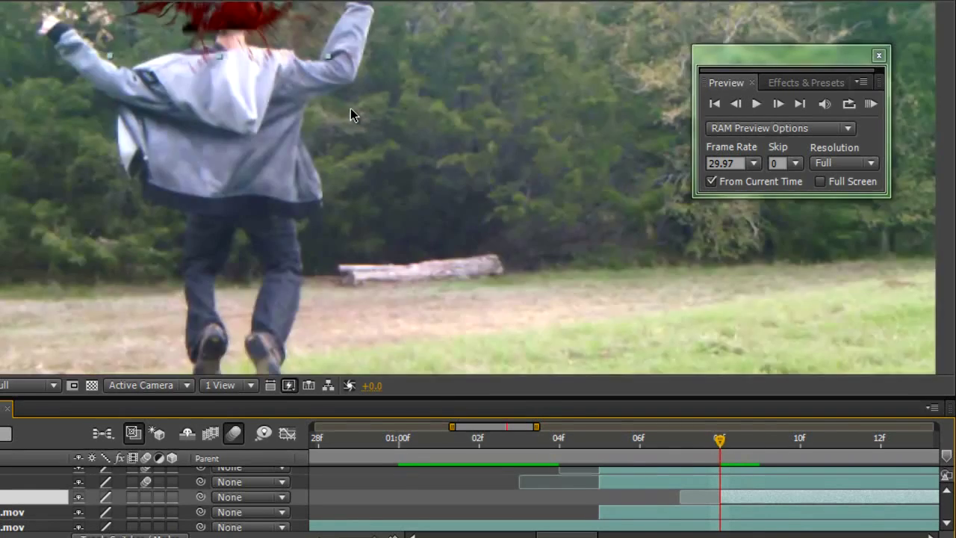
{"action": "left_click_drag", "start_coordinate": [348, 112], "coordinate": [409, 250]}
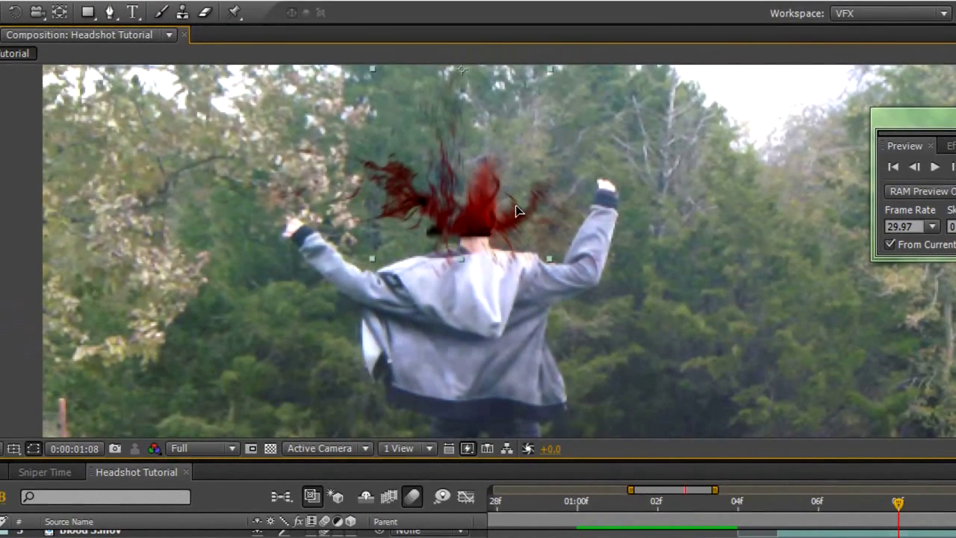
{"action": "left_click_drag", "start_coordinate": [931, 512], "coordinate": [896, 502]}
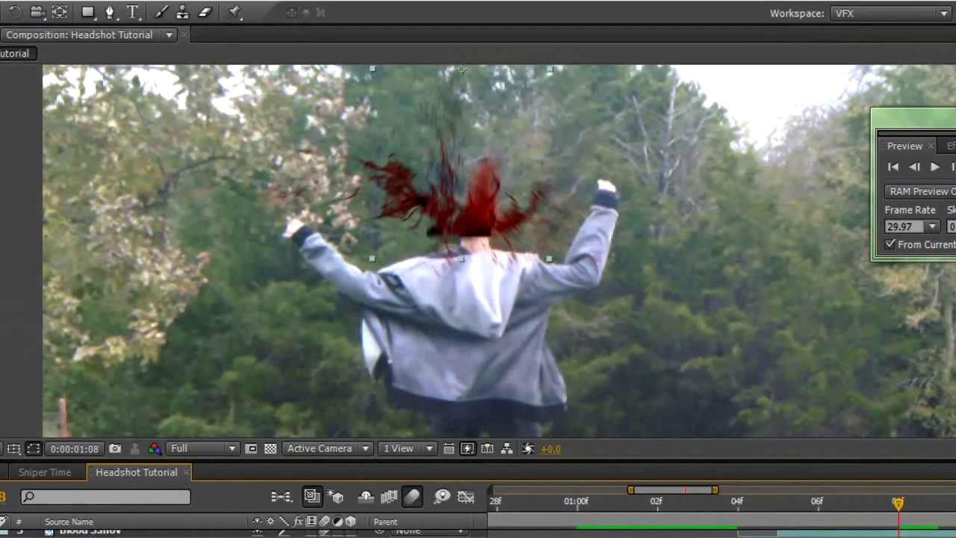
{"action": "key", "text": "p"}
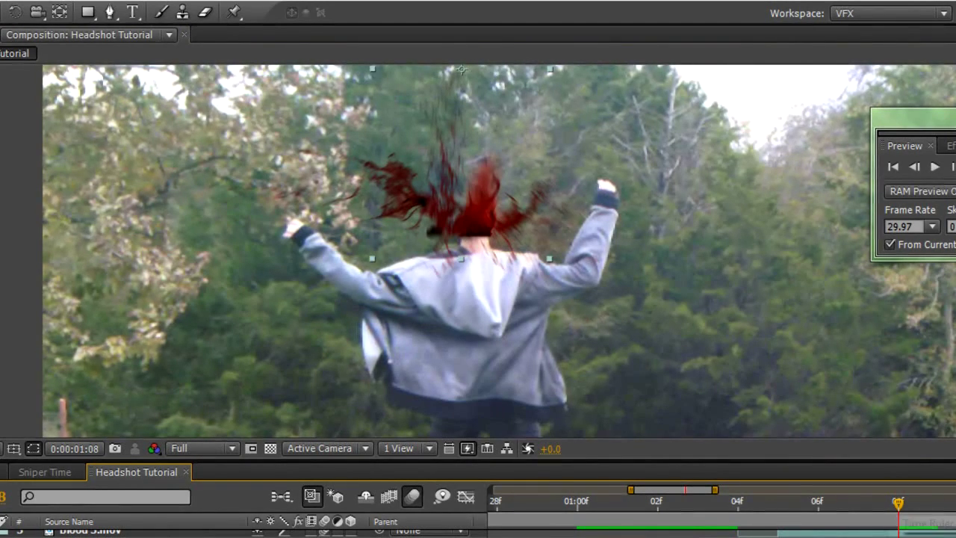
{"action": "left_click_drag", "start_coordinate": [899, 504], "coordinate": [955, 505]}
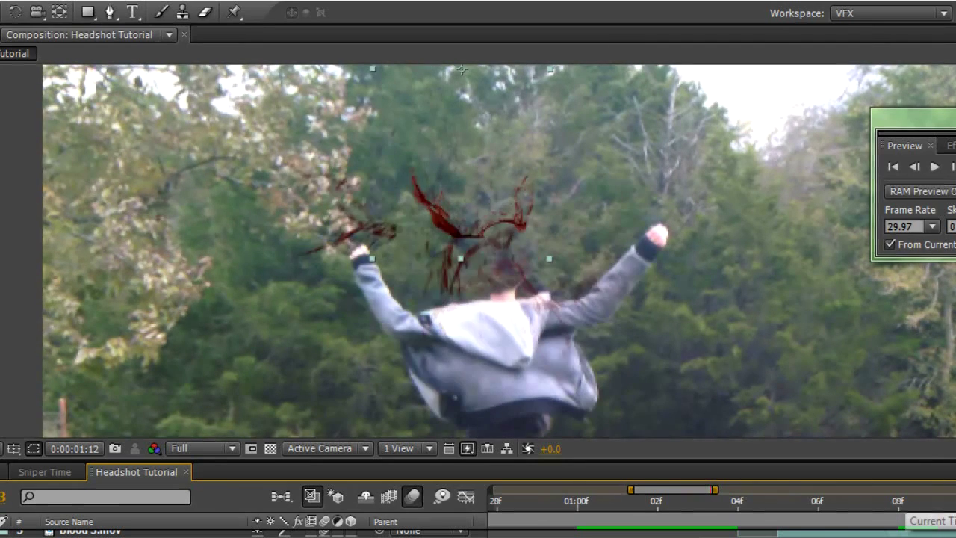
{"action": "left_click_drag", "start_coordinate": [464, 173], "coordinate": [498, 222]}
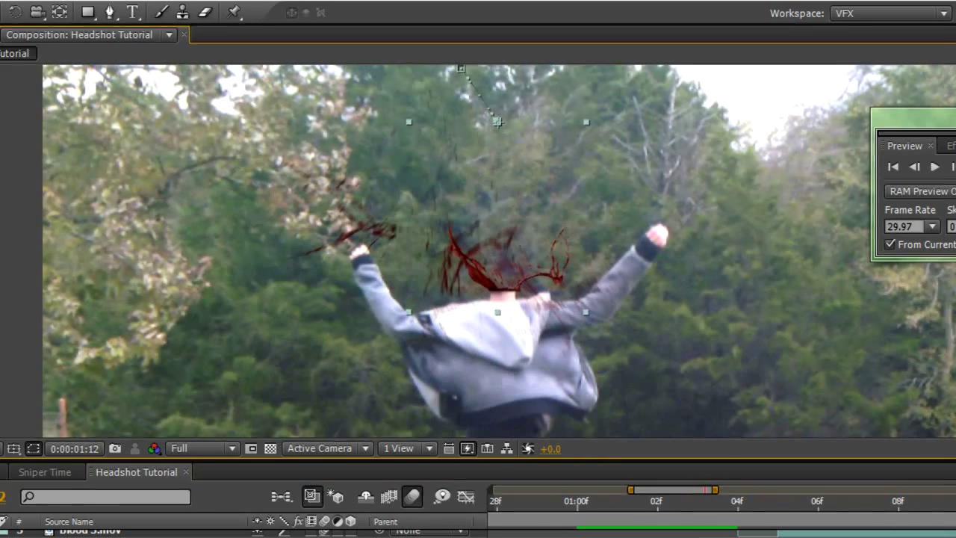
Step through the frames around 0:00:01:09 to check how the spurt follows the neck between its keyframes.
{"action": "left_click", "coordinate": [258, 534]}
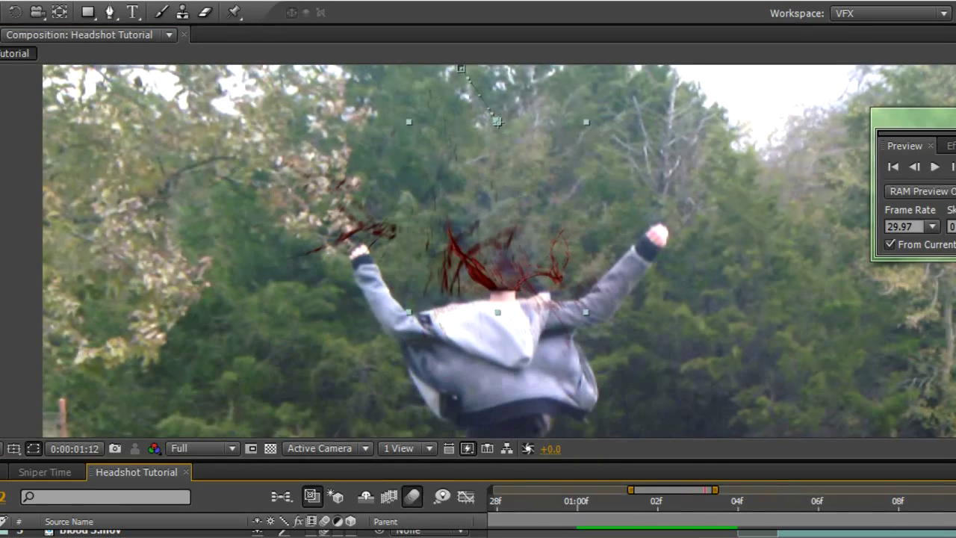
{"action": "key", "text": "Page_Up"}
{"action": "key", "text": "Page_Up"}
{"action": "key", "text": "Page_Down"}
{"action": "key", "text": "Page_Down"}
{"action": "key", "text": "Page_Down"}
{"action": "key", "text": "Page_Down"}
{"action": "key", "text": "Page_Down"}
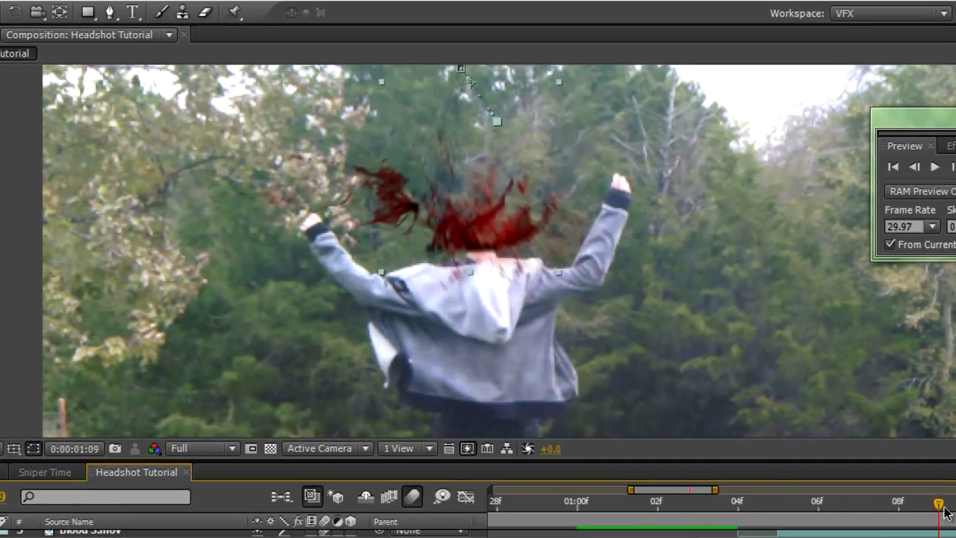
{"action": "left_click_drag", "start_coordinate": [955, 524], "coordinate": [884, 524]}
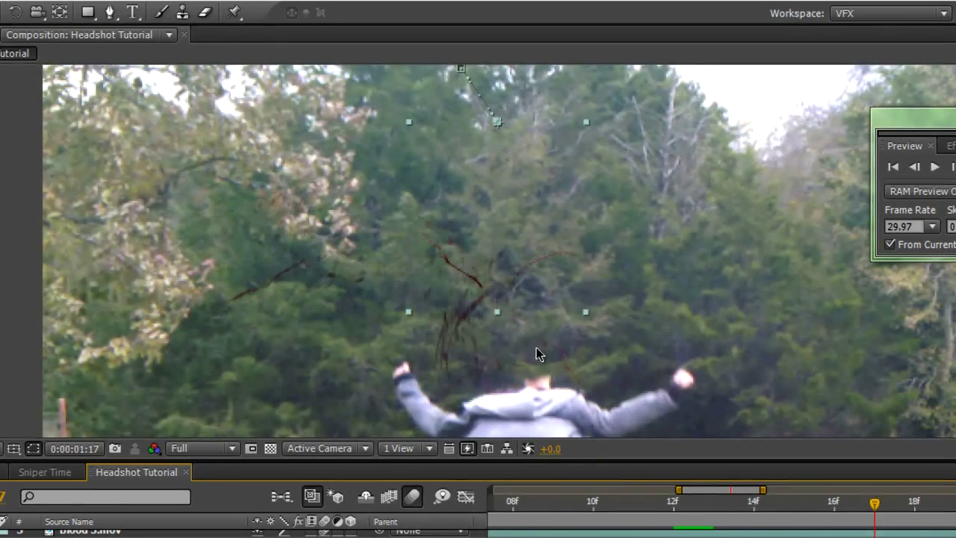
Add position keyframes at 0:00:01:17 and 0:00:01:22 by shifting the spurt layer down and right to follow the falling body.
{"action": "left_click_drag", "start_coordinate": [525, 295], "coordinate": [540, 354]}
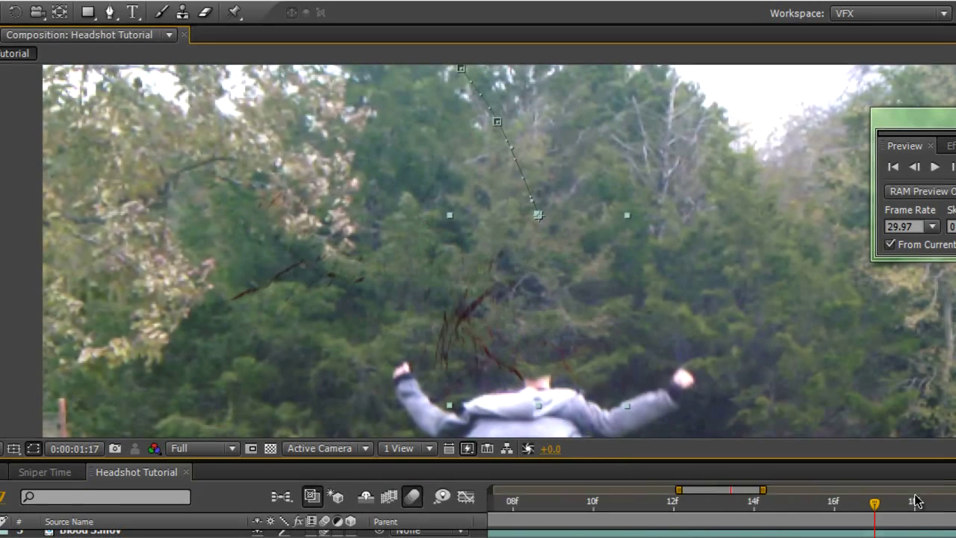
{"action": "left_click_drag", "start_coordinate": [826, 506], "coordinate": [955, 499]}
{"action": "left_click_drag", "start_coordinate": [600, 358], "coordinate": [666, 391]}
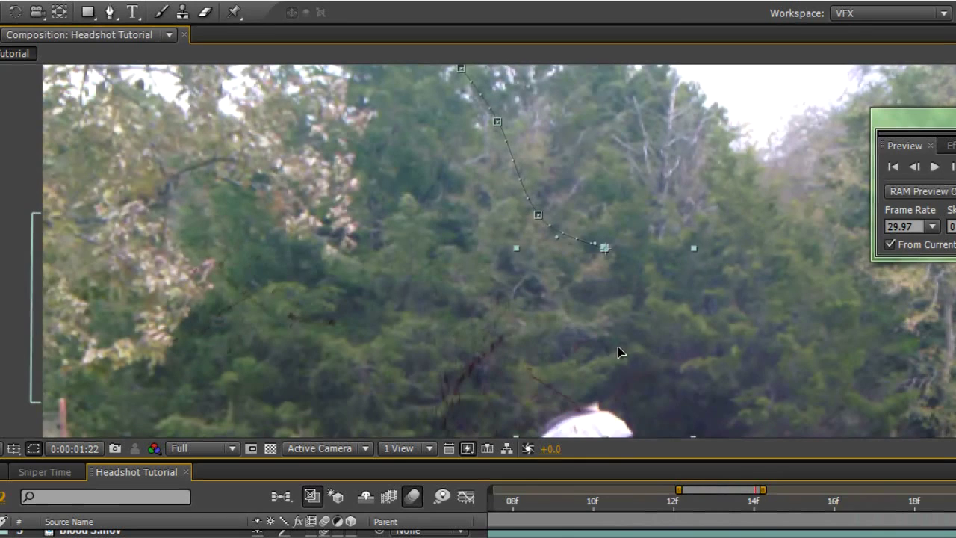
{"action": "left_click_drag", "start_coordinate": [611, 348], "coordinate": [609, 347]}
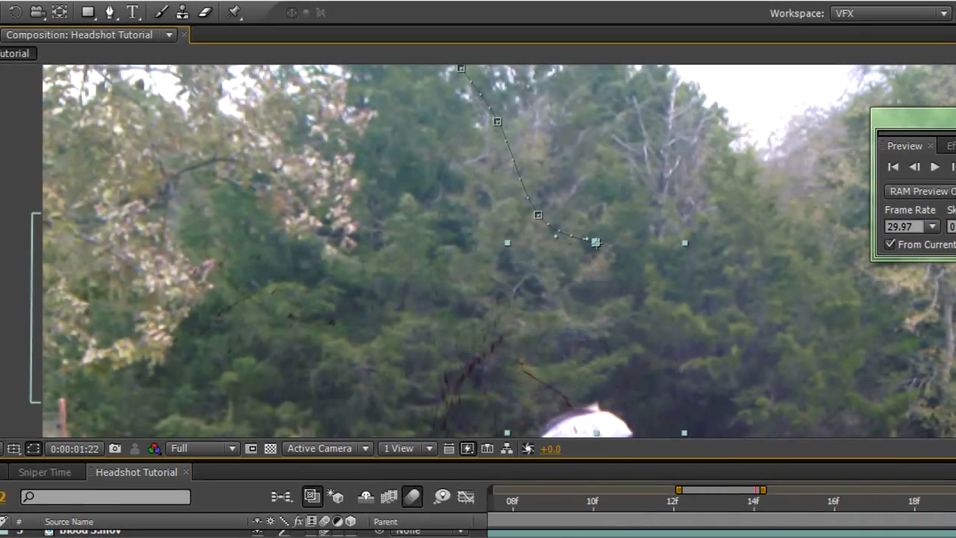
At 0:00:03:05, move the spurt layer down past the body to the lower edge of the frame as a final position keyframe.
{"action": "key", "text": "space"}
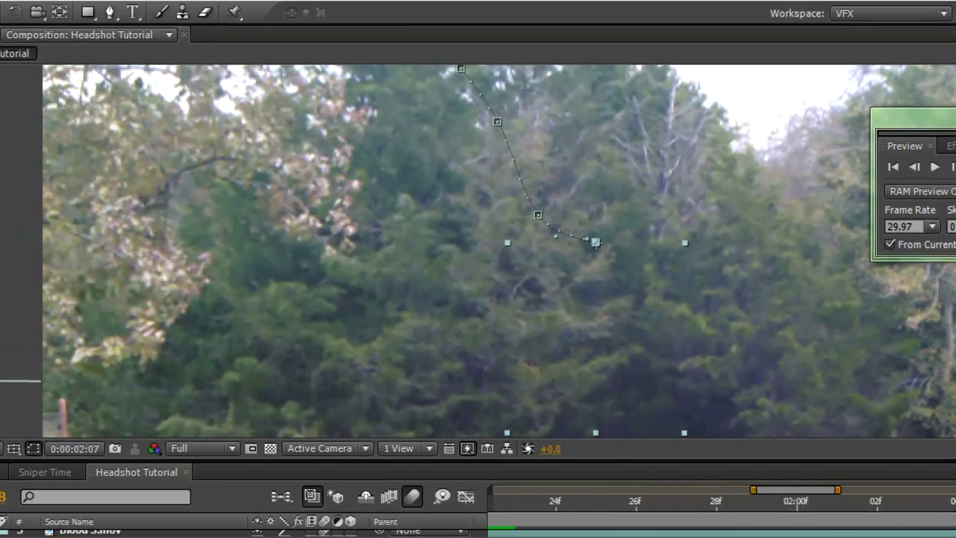
{"action": "left_click_drag", "start_coordinate": [846, 366], "coordinate": [790, 220]}
{"action": "left_click_drag", "start_coordinate": [747, 267], "coordinate": [726, 234]}
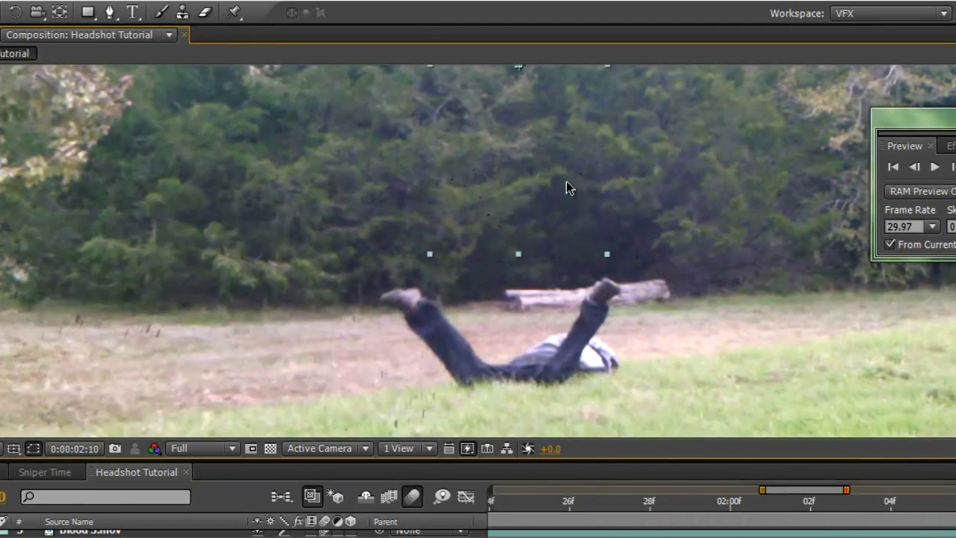
{"action": "scroll", "coordinate": [777, 296], "scroll_direction": "down", "scroll_amount": 1}
{"action": "left_click_drag", "start_coordinate": [763, 305], "coordinate": [735, 271]}
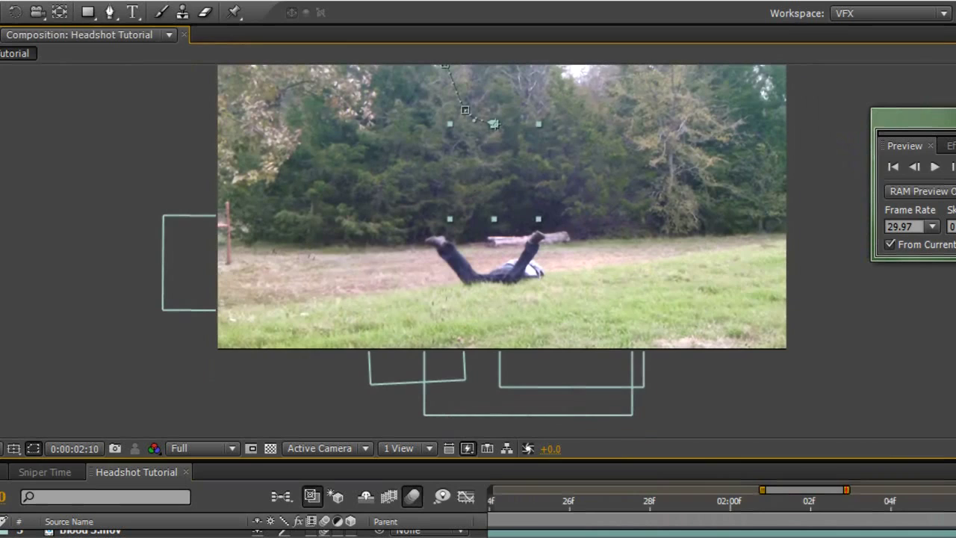
{"action": "key", "text": "space"}
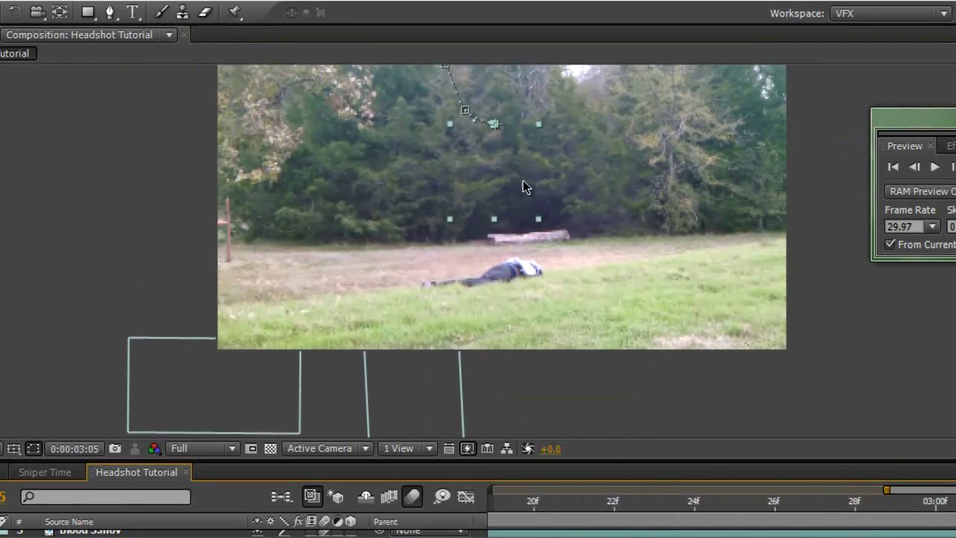
{"action": "left_click_drag", "start_coordinate": [524, 180], "coordinate": [602, 396]}
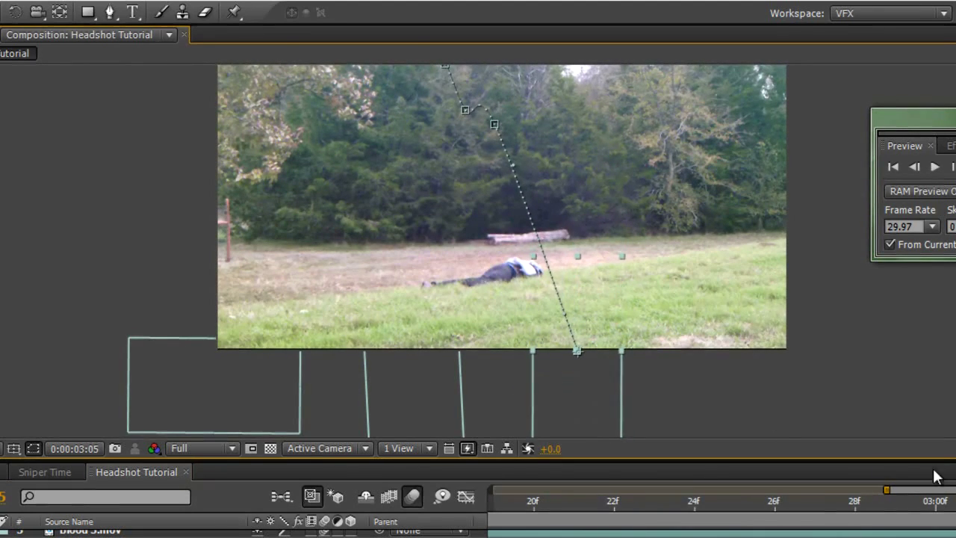
At 0:00:02:13, add a position keyframe by shifting the spurt layer, and reshape the motion path's curve handles at the 0:00:01:22 keyframe.
{"action": "left_click_drag", "start_coordinate": [829, 514], "coordinate": [518, 484]}
{"action": "left_click_drag", "start_coordinate": [533, 267], "coordinate": [556, 258]}
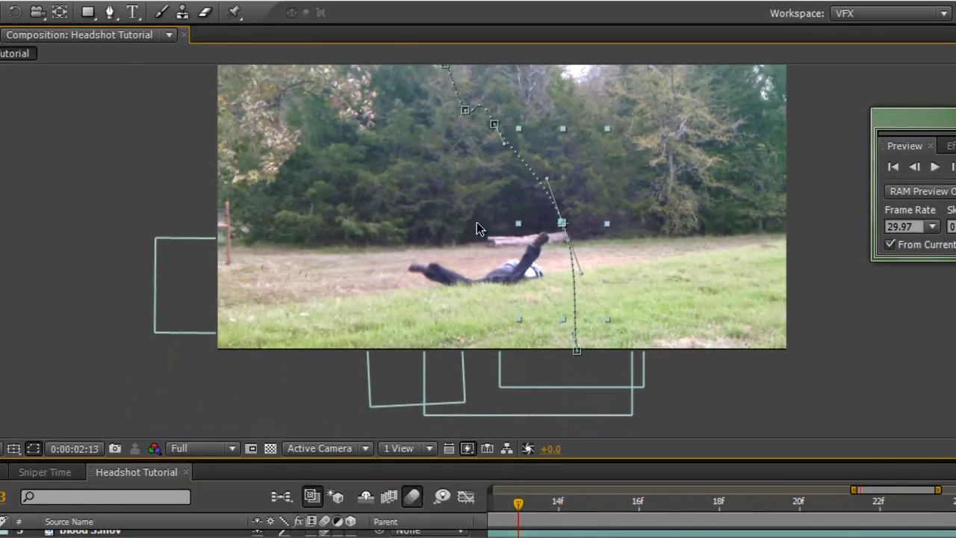
{"action": "scroll", "coordinate": [480, 224], "scroll_direction": "up", "scroll_amount": 2}
{"action": "left_click_drag", "start_coordinate": [416, 268], "coordinate": [441, 232]}
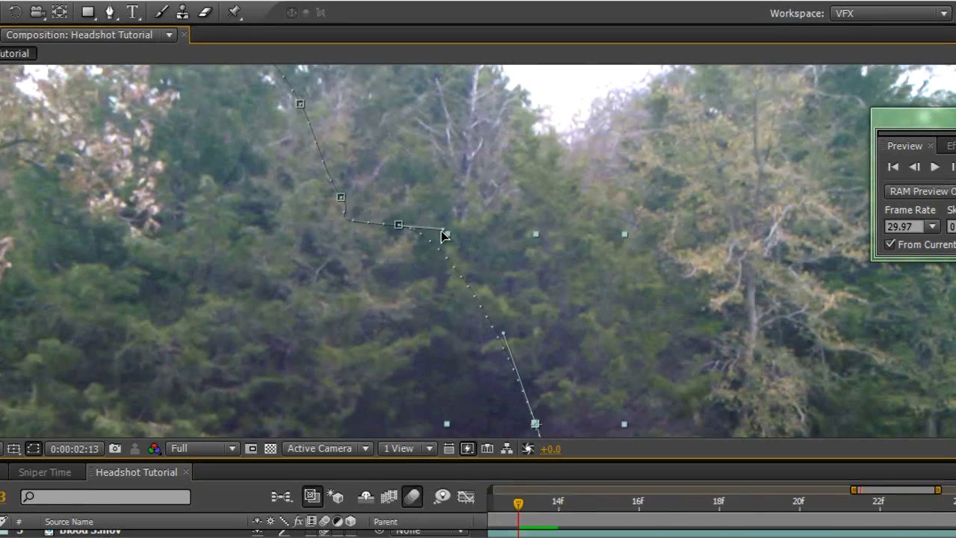
{"action": "left_click_drag", "start_coordinate": [398, 313], "coordinate": [311, 196]}
{"action": "left_click_drag", "start_coordinate": [424, 433], "coordinate": [388, 235]}
{"action": "left_click_drag", "start_coordinate": [428, 329], "coordinate": [445, 312]}
{"action": "left_click_drag", "start_coordinate": [451, 250], "coordinate": [643, 494]}
{"action": "scroll", "coordinate": [434, 318], "scroll_direction": "down", "scroll_amount": 1}
{"action": "left_click_drag", "start_coordinate": [407, 252], "coordinate": [413, 220]}
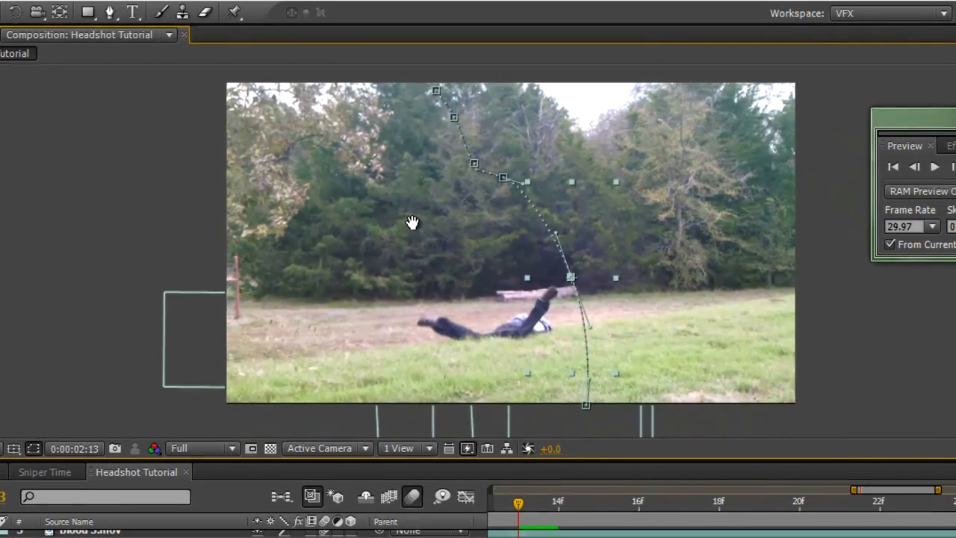
Add the Explosion.mov clip as the top layer of the Headshot Tutorial composition around 0:00:01:05.
{"action": "left_click_drag", "start_coordinate": [577, 510], "coordinate": [848, 531]}
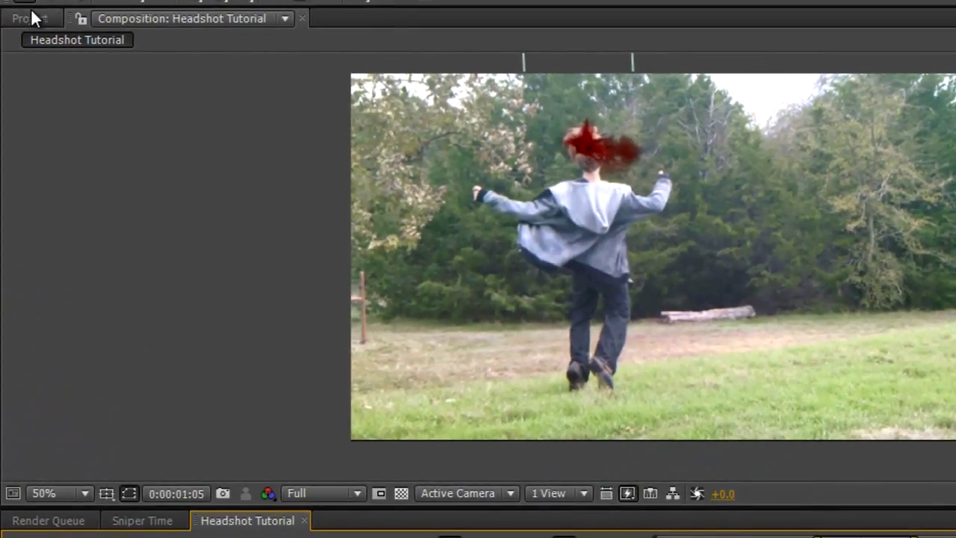
{"action": "left_click", "coordinate": [30, 15]}
{"action": "left_click", "coordinate": [119, 354]}
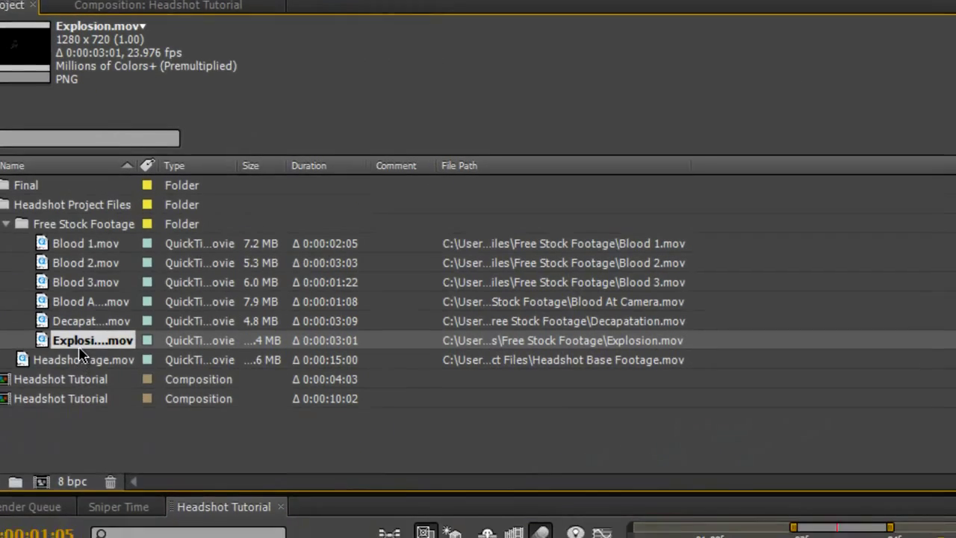
{"action": "left_click_drag", "start_coordinate": [103, 356], "coordinate": [483, 482]}
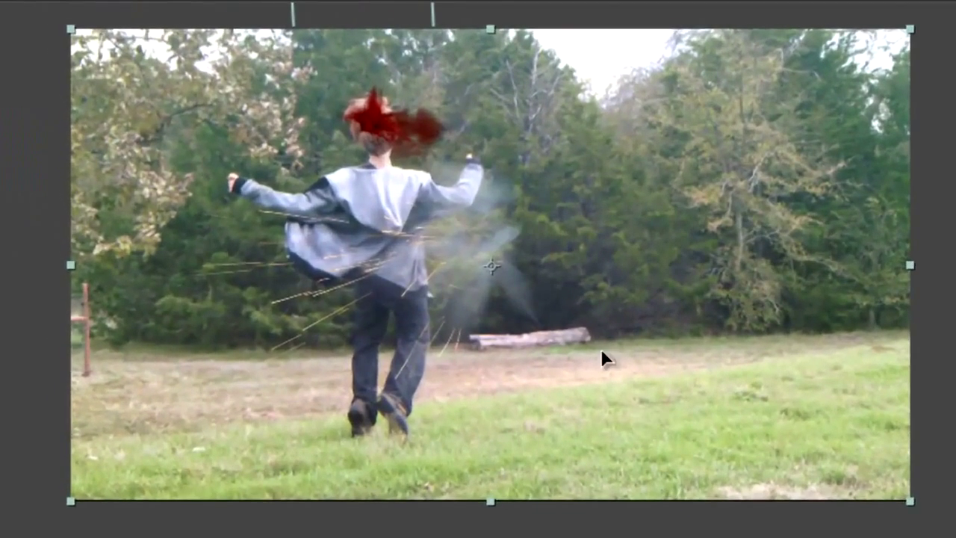
Move the Explosion layer up and to the left so its smoke and sparks burst from the actor's head.
{"action": "left_click_drag", "start_coordinate": [600, 348], "coordinate": [543, 298]}
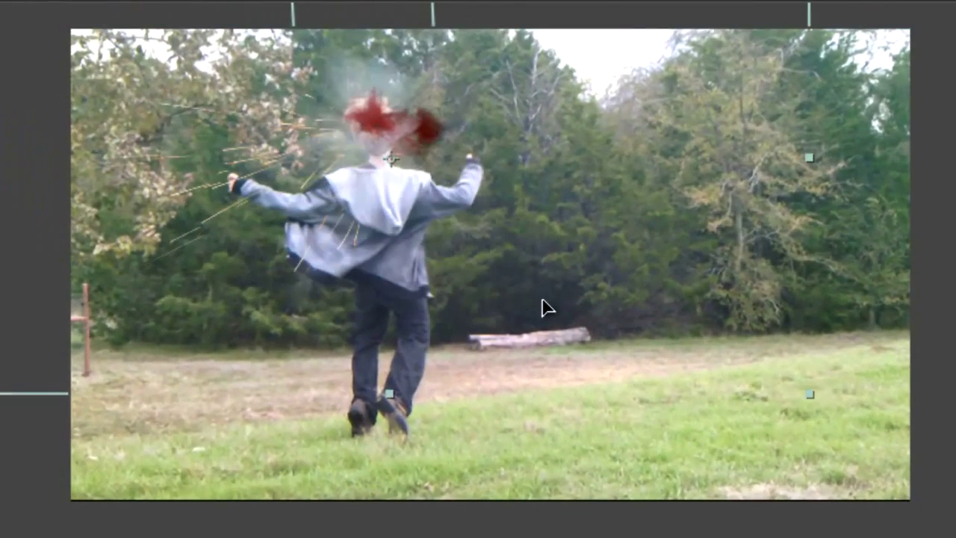
{"action": "left_click_drag", "start_coordinate": [738, 340], "coordinate": [639, 317]}
{"action": "left_click_drag", "start_coordinate": [529, 243], "coordinate": [531, 245]}
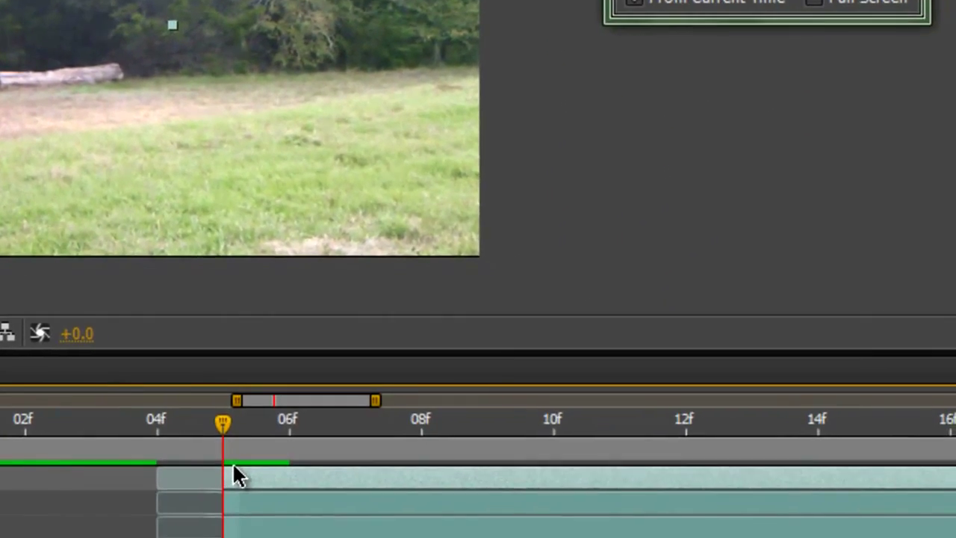
Apply the Tint color correction effect to the Explosion.mov layer.
{"action": "right_click", "coordinate": [234, 490]}
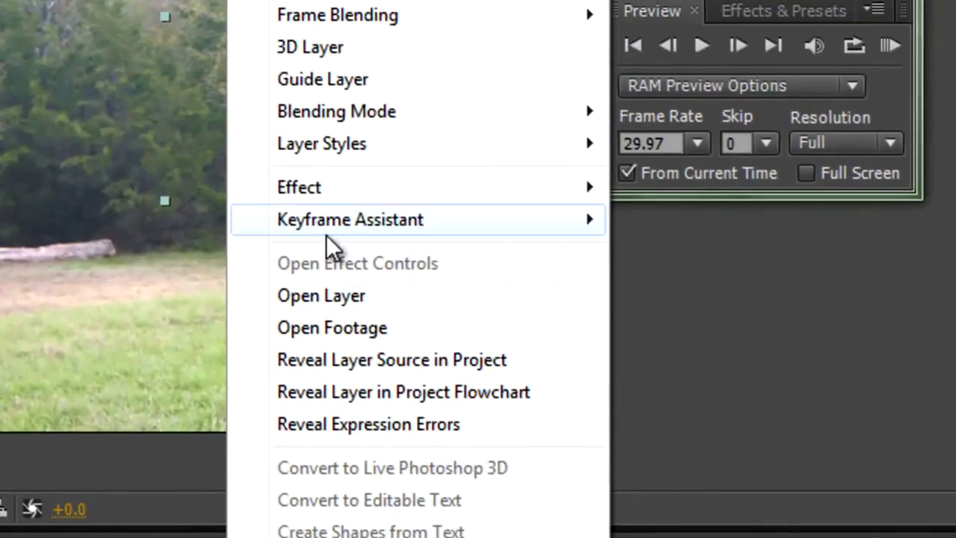
{"action": "mouse_move", "coordinate": [325, 38]}
{"action": "mouse_move", "coordinate": [716, 200]}
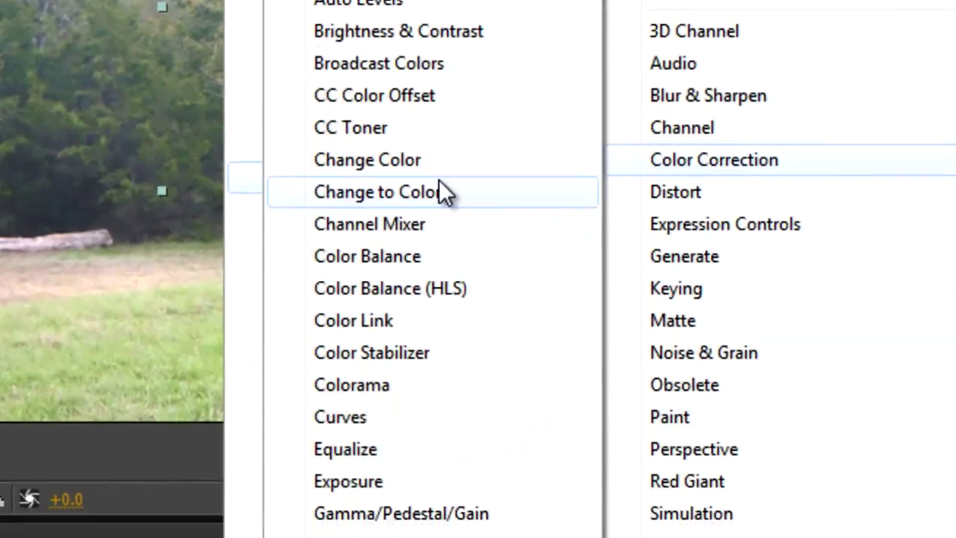
{"action": "left_click", "coordinate": [379, 537]}
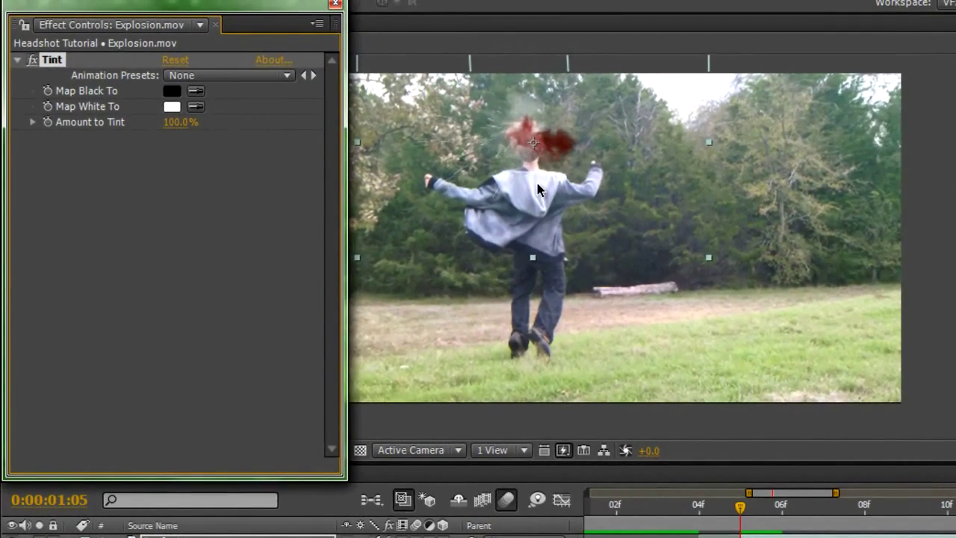
Set the Tint effect's Map White To color to a dark red at full hue saturation with reduced brightness.
{"action": "left_click", "coordinate": [174, 111]}
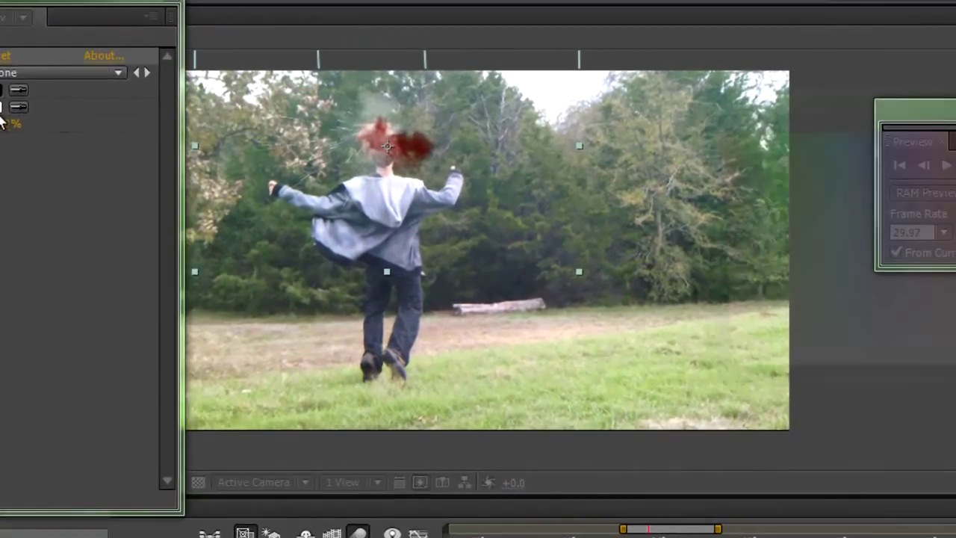
{"action": "left_click_drag", "start_coordinate": [683, 147], "coordinate": [740, 92]}
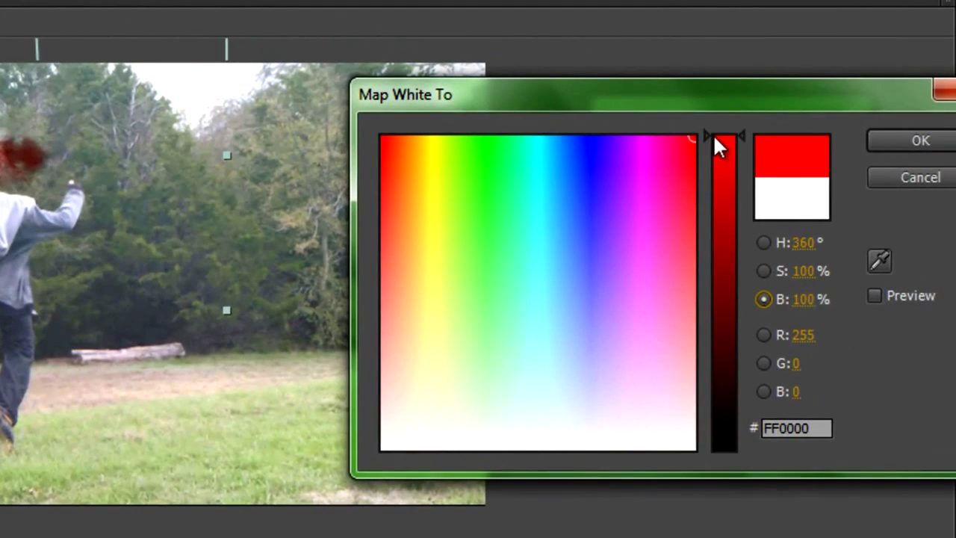
{"action": "left_click_drag", "start_coordinate": [716, 145], "coordinate": [735, 250]}
{"action": "left_click", "coordinate": [919, 141]}
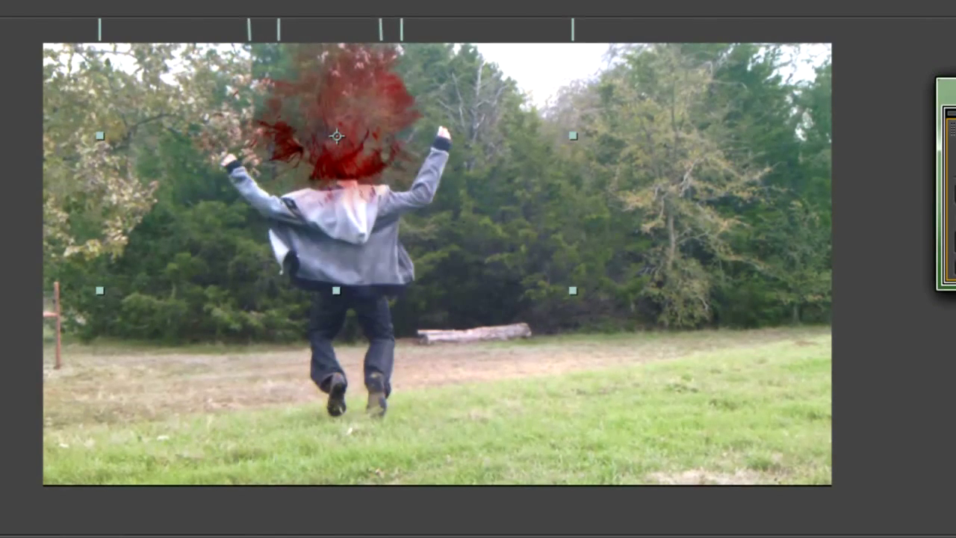
Scale the Explosion layer down slightly and reposition it so the red burst is centered on the actor's head.
{"action": "left_click_drag", "start_coordinate": [574, 299], "coordinate": [619, 316]}
{"action": "left_click_drag", "start_coordinate": [496, 225], "coordinate": [501, 236]}
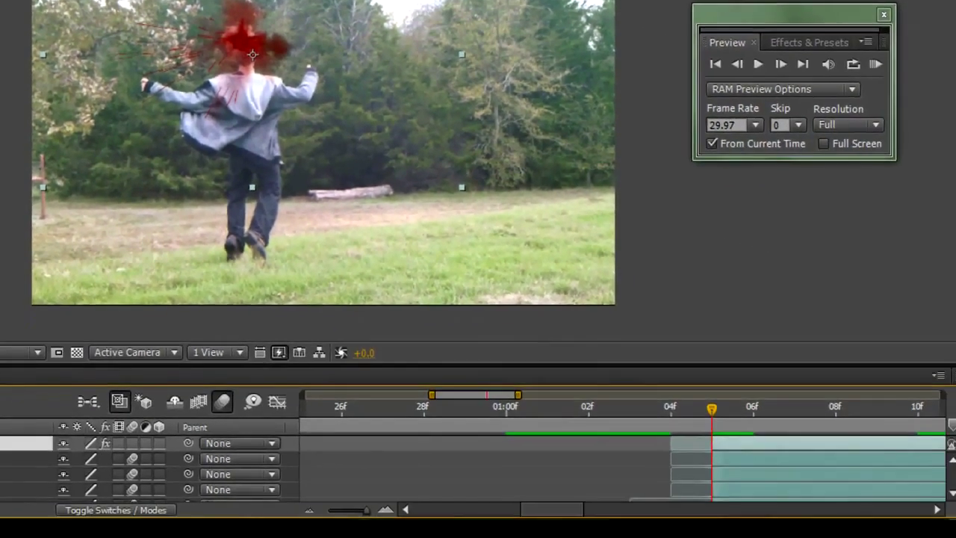
{"action": "key", "text": "s"}
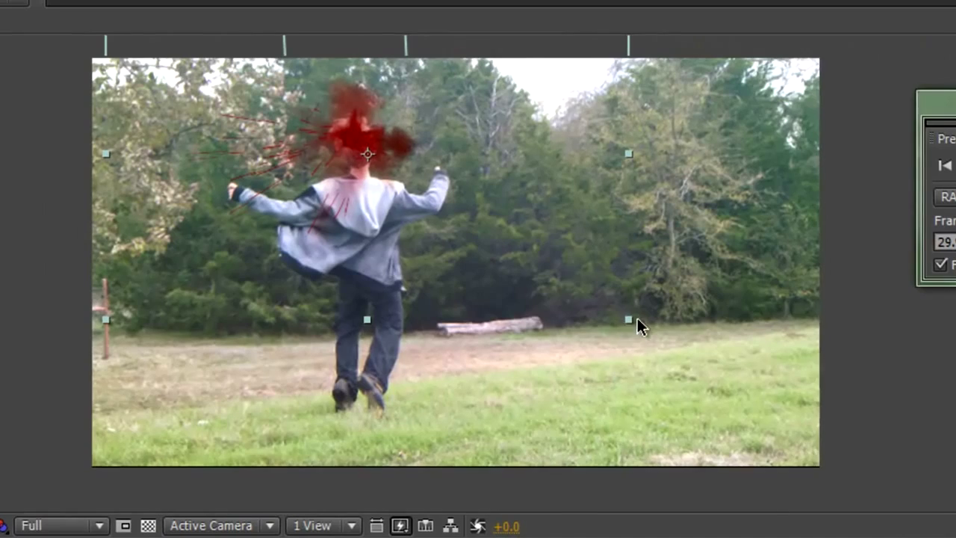
{"action": "left_click", "coordinate": [622, 326]}
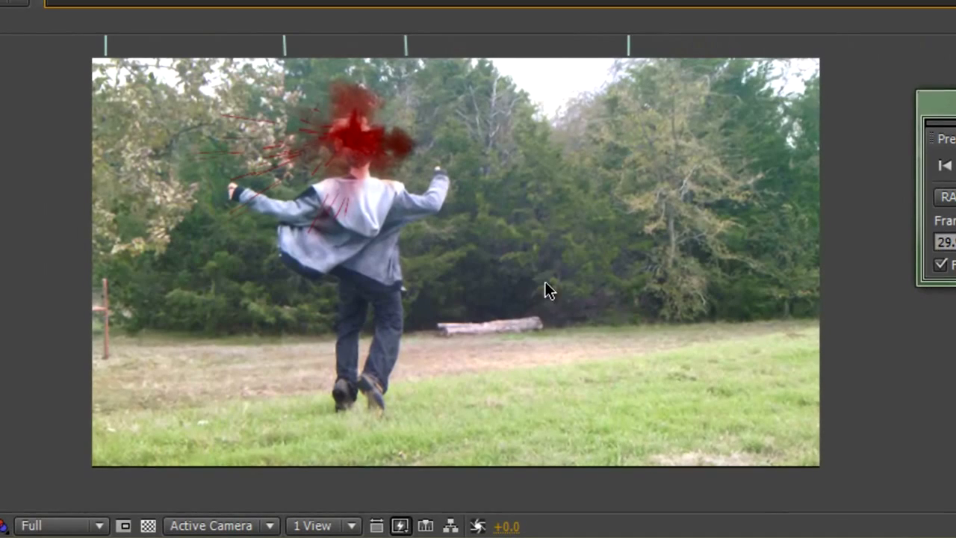
{"action": "left_click", "coordinate": [517, 241]}
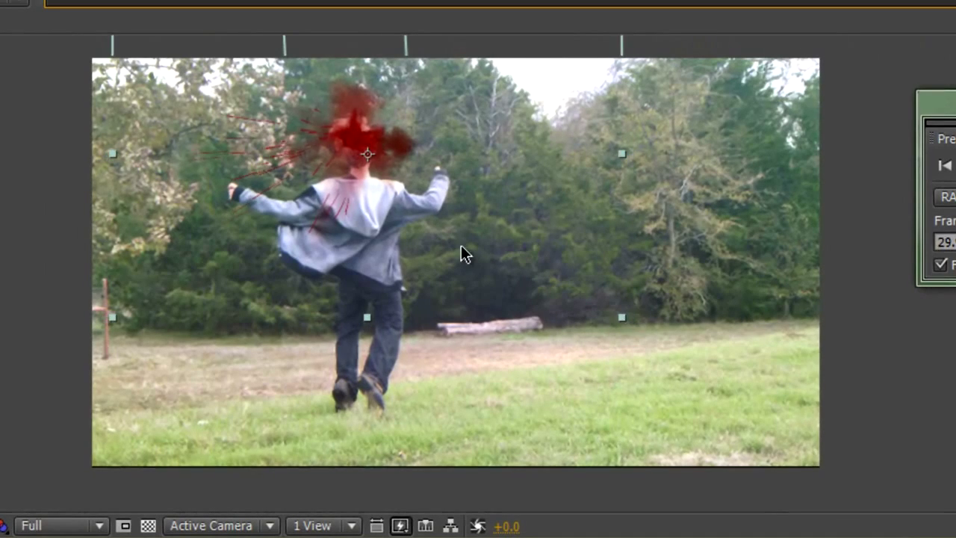
{"action": "left_click", "coordinate": [437, 206]}
{"action": "left_click_drag", "start_coordinate": [414, 182], "coordinate": [571, 269]}
{"action": "left_click", "coordinate": [955, 165]}
{"action": "left_click_drag", "start_coordinate": [497, 218], "coordinate": [500, 224]}
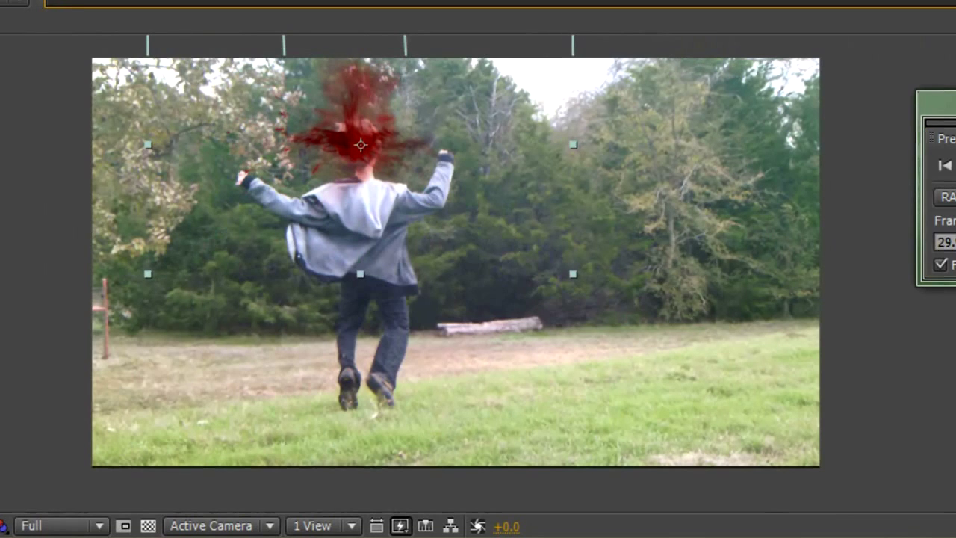
Step frame by frame through the hit and fall to examine how the tinted explosion and blood play over the actor.
{"action": "key", "text": "Page_Up"}
{"action": "key", "text": "Page_Up"}
{"action": "key", "text": "Page_Down"}
{"action": "key", "text": "Page_Down"}
{"action": "key", "text": "Page_Down"}
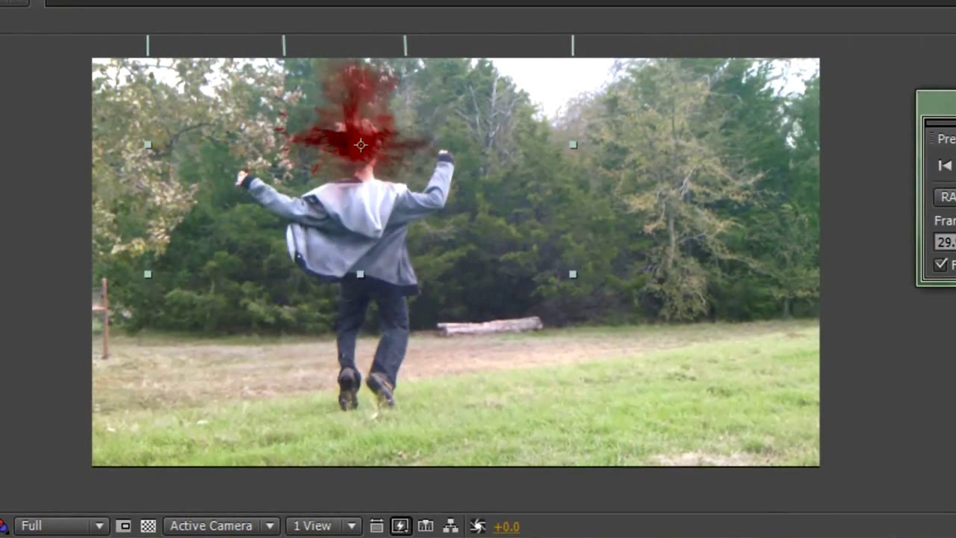
{"action": "key", "text": "Page_Down"}
{"action": "key", "text": "Page_Down"}
{"action": "key", "text": "Page_Down"}
{"action": "key", "text": "Page_Down"}
{"action": "key", "text": "Page_Down"}
{"action": "key", "text": "Page_Down"}
{"action": "key", "text": "Page_Down"}
{"action": "key", "text": "Page_Down"}
{"action": "key", "text": "Page_Down"}
{"action": "key", "text": "Page_Down"}
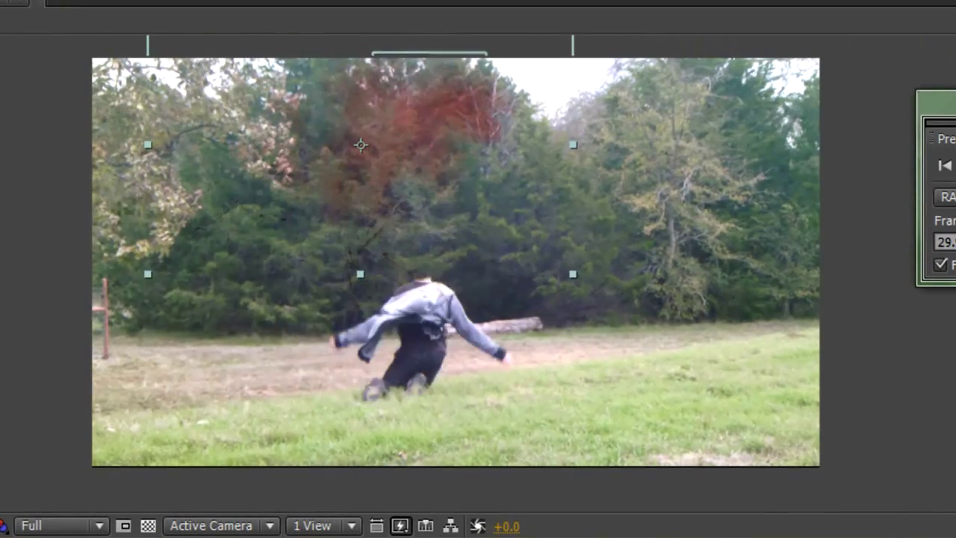
{"action": "key", "text": "Page_Up"}
{"action": "key", "text": "Page_Up"}
{"action": "key", "text": "Page_Up"}
{"action": "key", "text": "Page_Up"}
{"action": "key", "text": "Page_Up"}
{"action": "key", "text": "Page_Up"}
{"action": "key", "text": "Page_Up"}
{"action": "key", "text": "Page_Up"}
{"action": "key", "text": "Page_Up"}
{"action": "key", "text": "Page_Up"}
{"action": "key", "text": "Page_Up"}
{"action": "key", "text": "Page_Up"}
{"action": "key", "text": "Page_Up"}
{"action": "key", "text": "Page_Up"}
{"action": "key", "text": "Page_Up"}
{"action": "key", "text": "Page_Up"}
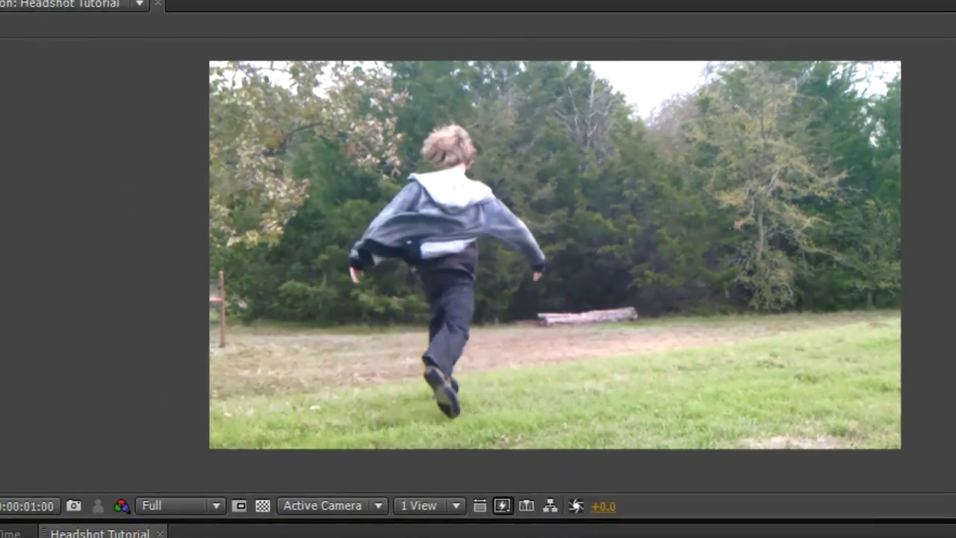
{"action": "key", "text": "Page_Down"}
{"action": "key", "text": "Page_Down"}
{"action": "key", "text": "Page_Down"}
{"action": "key", "text": "Page_Down"}
{"action": "key", "text": "Page_Down"}
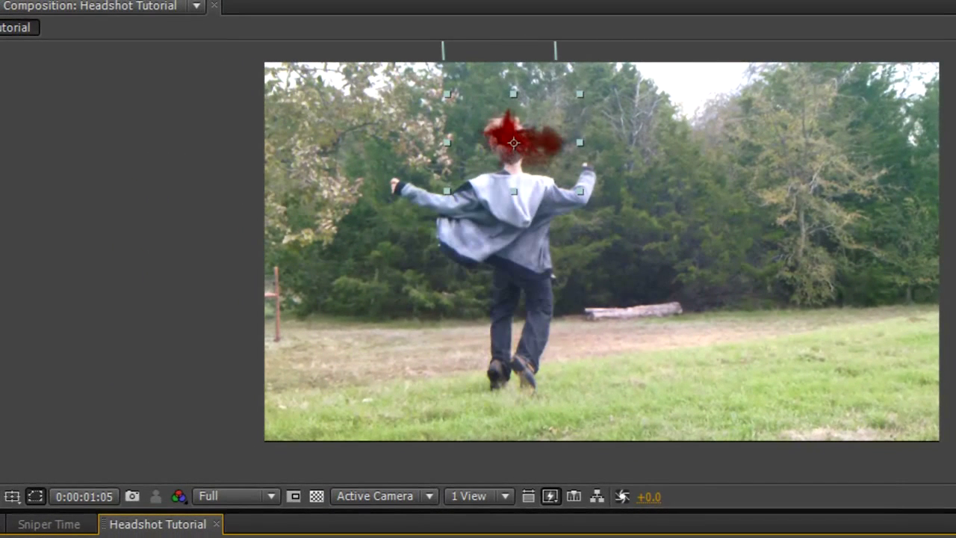
Deselect the layers, examine the blood and color grading in the Sniper Time composition, and return to Headshot Tutorial.
{"action": "key", "text": "F2"}
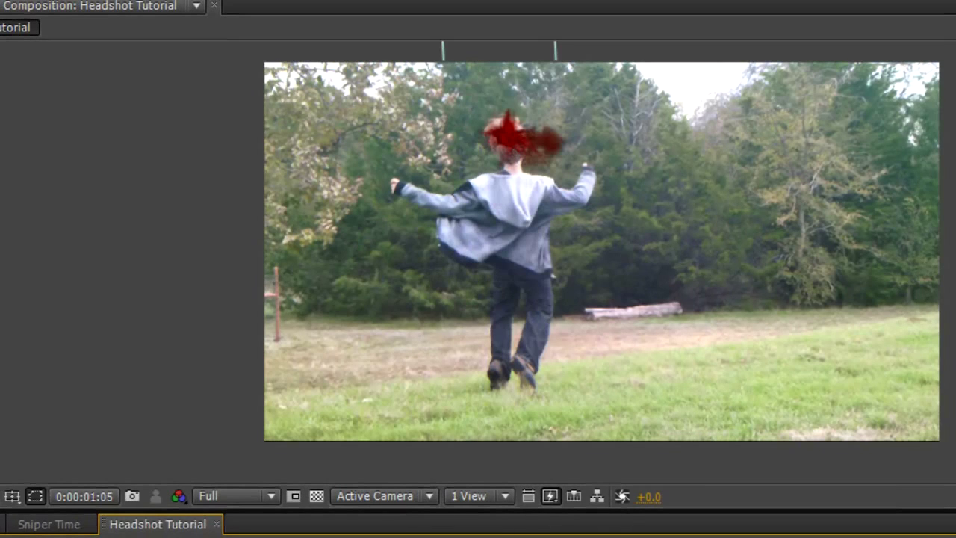
{"action": "left_click", "coordinate": [49, 526]}
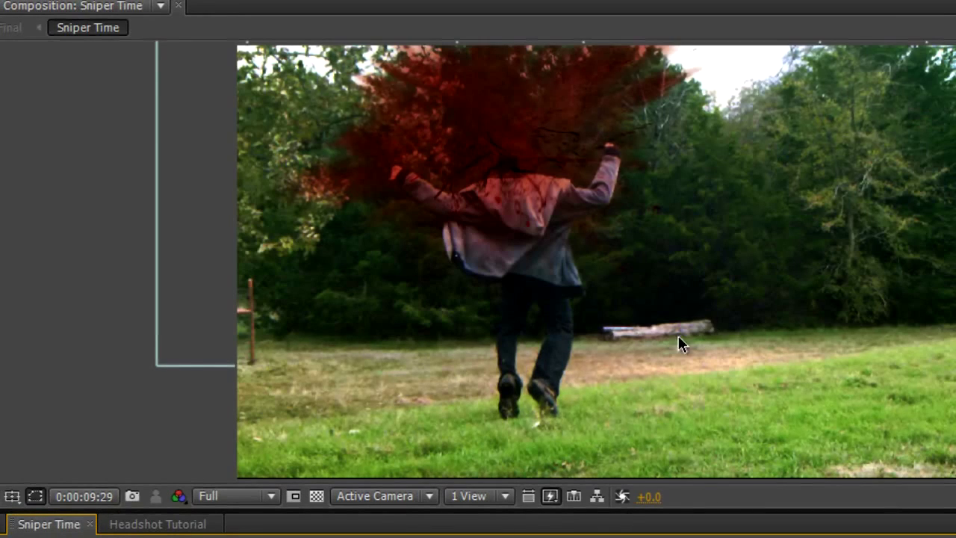
{"action": "scroll", "coordinate": [460, 229], "scroll_direction": "down", "scroll_amount": 1}
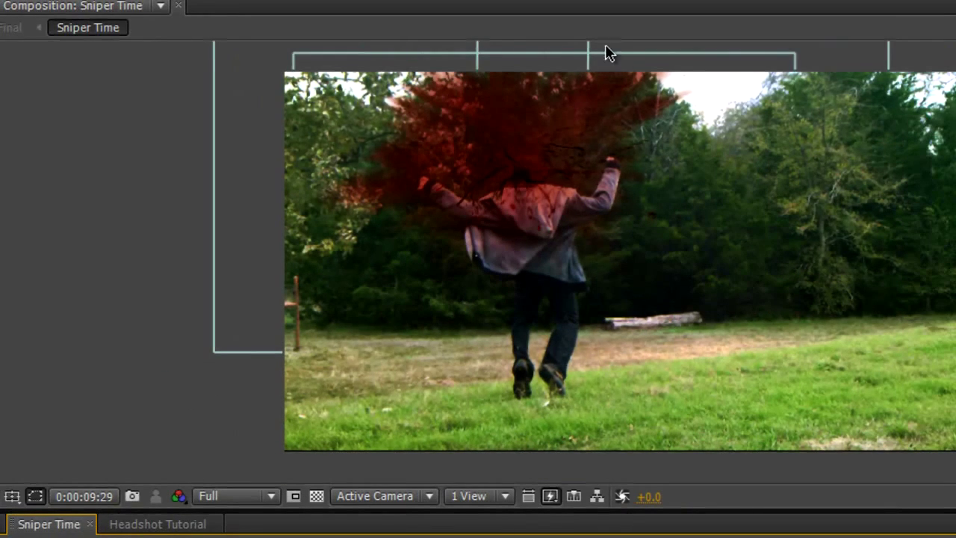
{"action": "left_click", "coordinate": [131, 525]}
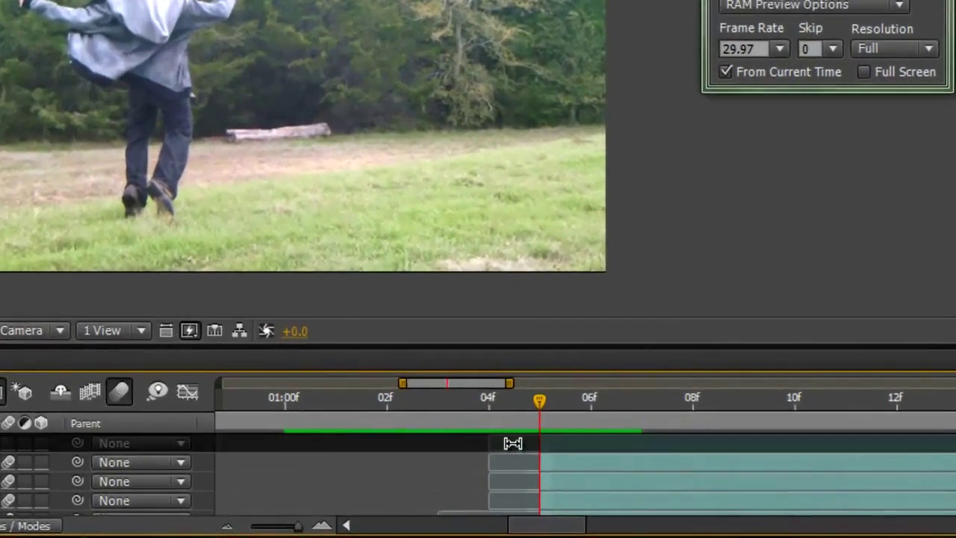
Add a new adjustment layer on top of all clips in the Headshot Tutorial composition.
{"action": "right_click", "coordinate": [528, 460]}
{"action": "mouse_move", "coordinate": [575, 213]}
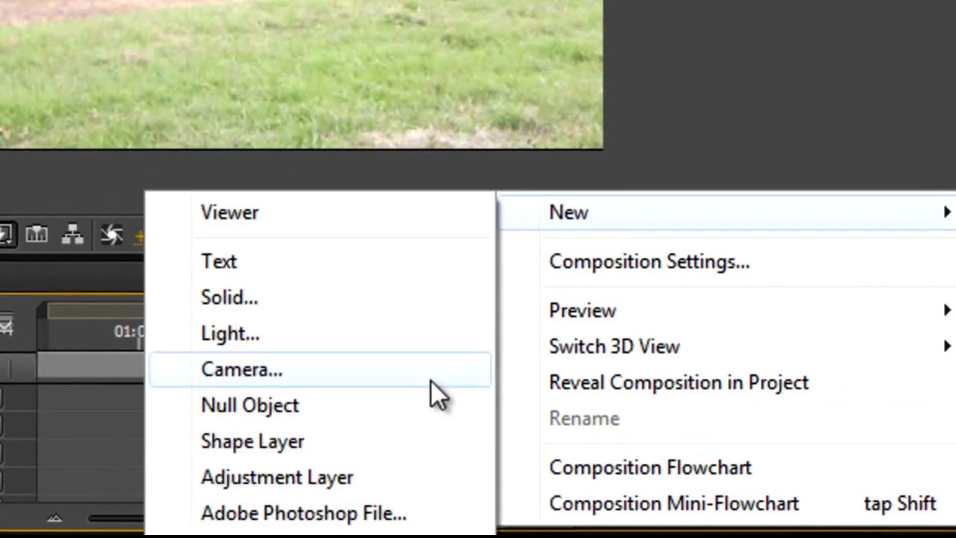
{"action": "left_click", "coordinate": [332, 489]}
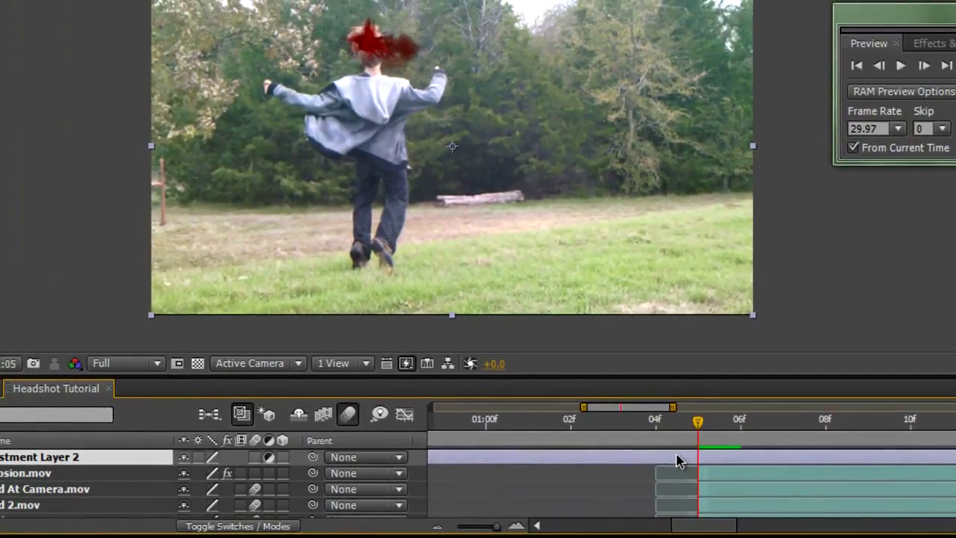
Apply the Curves effect to the adjustment layer and pull the RGB curve's lower midtones down slightly to darken the shot.
{"action": "right_click", "coordinate": [679, 461]}
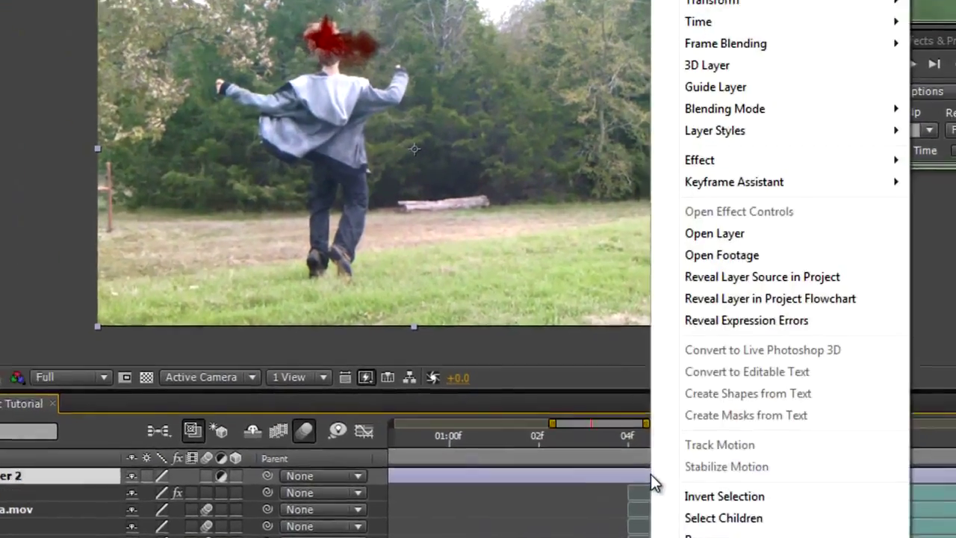
{"action": "mouse_move", "coordinate": [805, 154]}
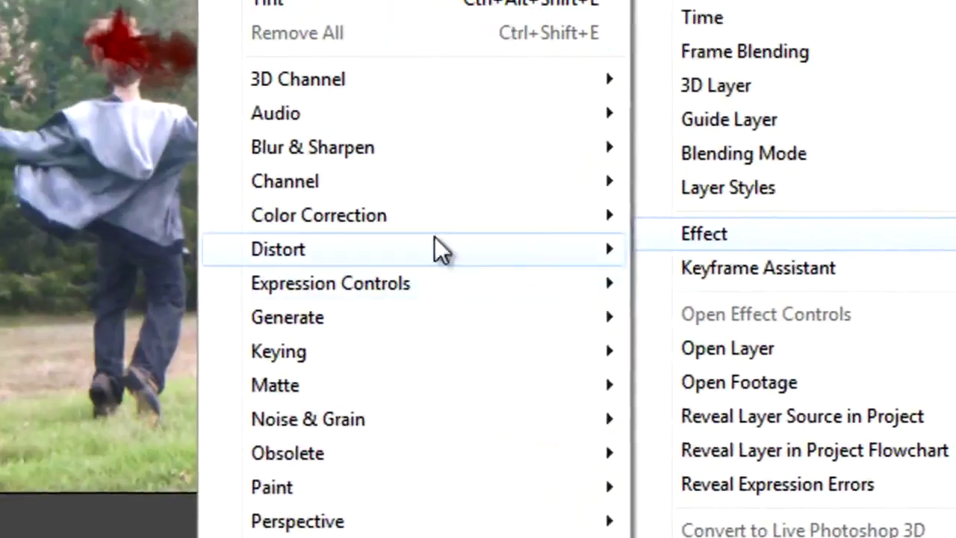
{"action": "mouse_move", "coordinate": [523, 215]}
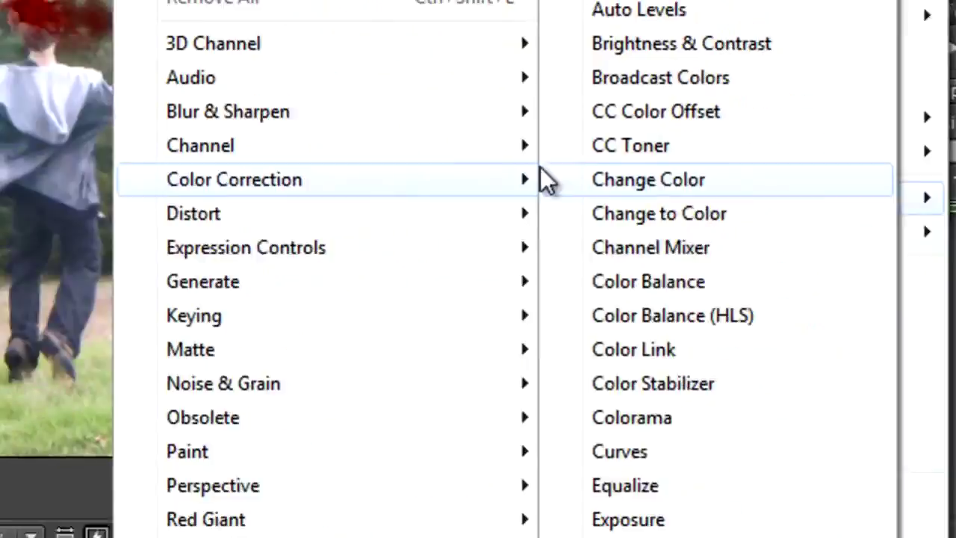
{"action": "left_click", "coordinate": [437, 401]}
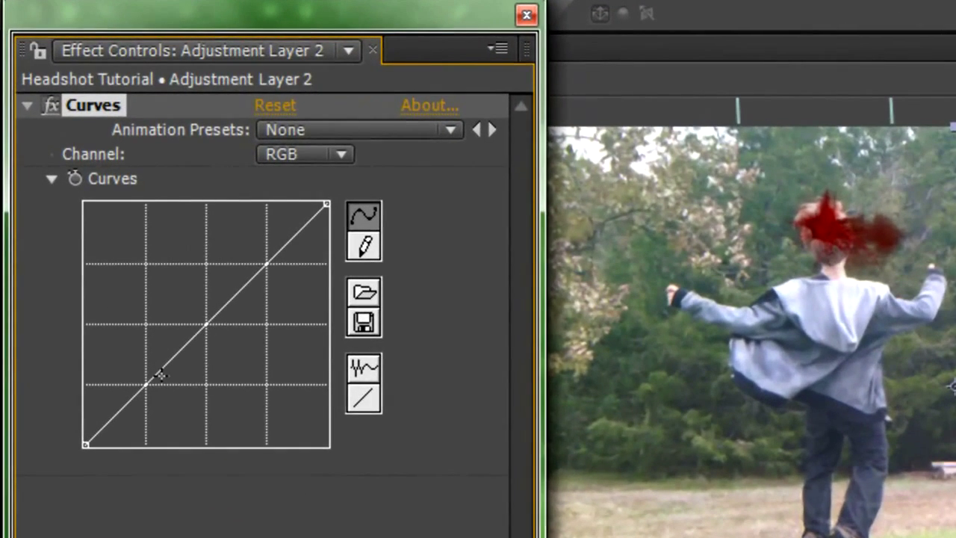
{"action": "mouse_move", "coordinate": [155, 375]}
{"action": "left_mouse_down"}
{"action": "mouse_move", "coordinate": [173, 395]}
{"action": "mouse_move", "coordinate": [169, 388]}
{"action": "left_mouse_up"}
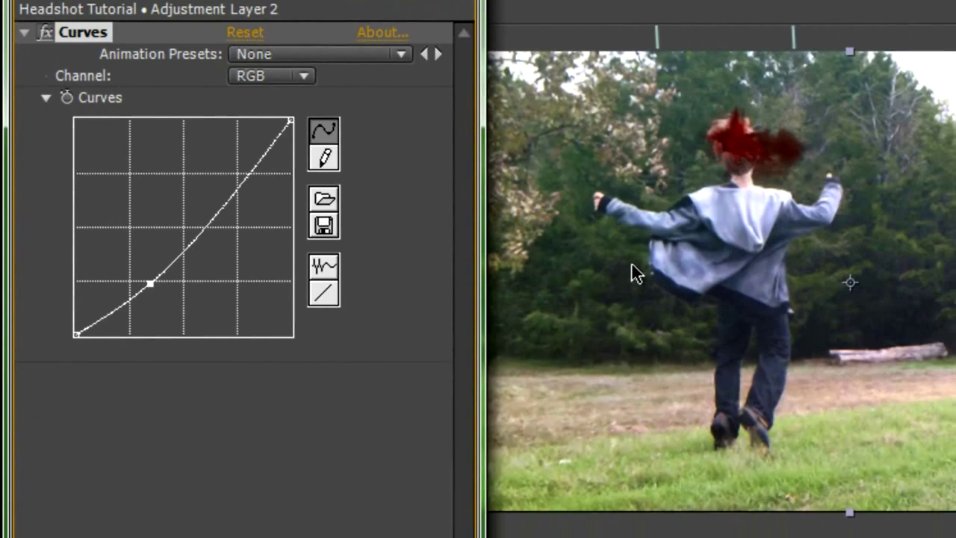
Try raising the Green channel's curve strongly, and undo the change.
{"action": "left_click", "coordinate": [297, 75]}
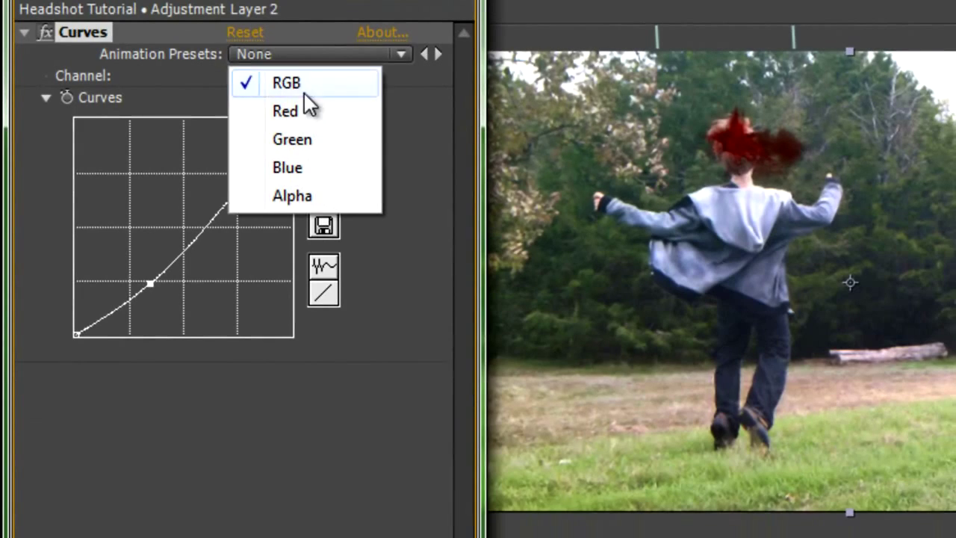
{"action": "left_click", "coordinate": [314, 142]}
{"action": "left_click_drag", "start_coordinate": [179, 236], "coordinate": [146, 222]}
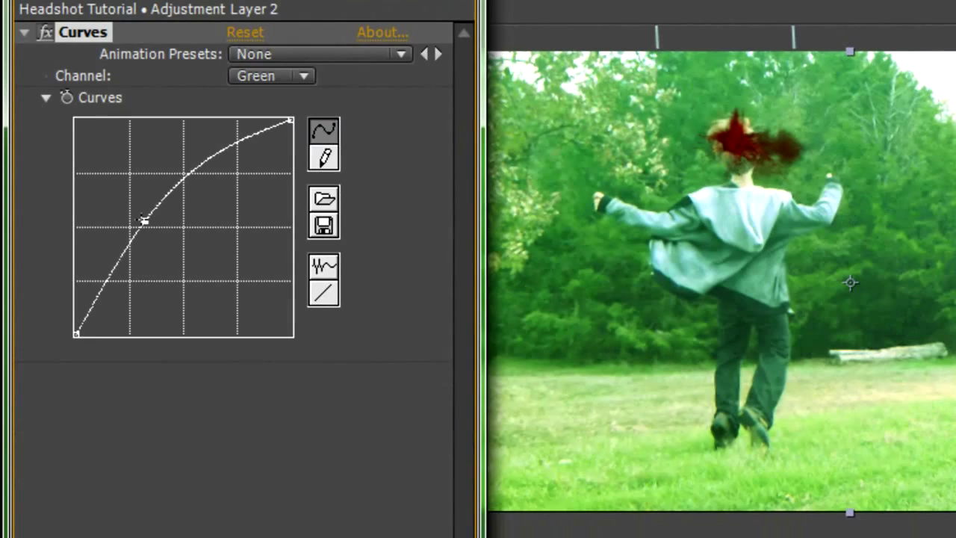
{"action": "key", "text": "ctrl+z"}
Raise the Blue channel's curve slightly at the midtones, and pull the RGB curve's point further down for more contrast.
{"action": "left_click", "coordinate": [299, 75]}
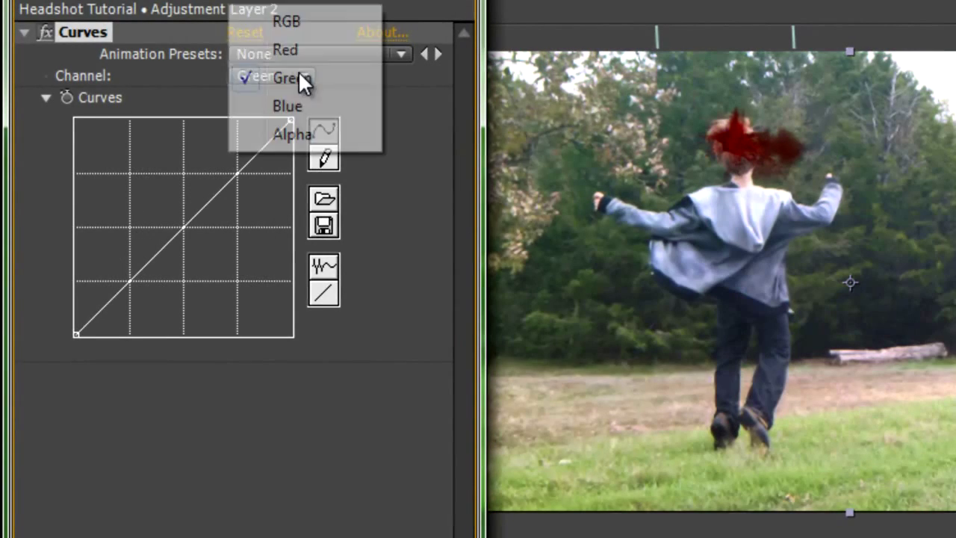
{"action": "left_click", "coordinate": [292, 108]}
{"action": "mouse_move", "coordinate": [165, 242]}
{"action": "left_mouse_down"}
{"action": "mouse_move", "coordinate": [182, 262]}
{"action": "mouse_move", "coordinate": [158, 242]}
{"action": "left_mouse_up"}
{"action": "left_click", "coordinate": [286, 81]}
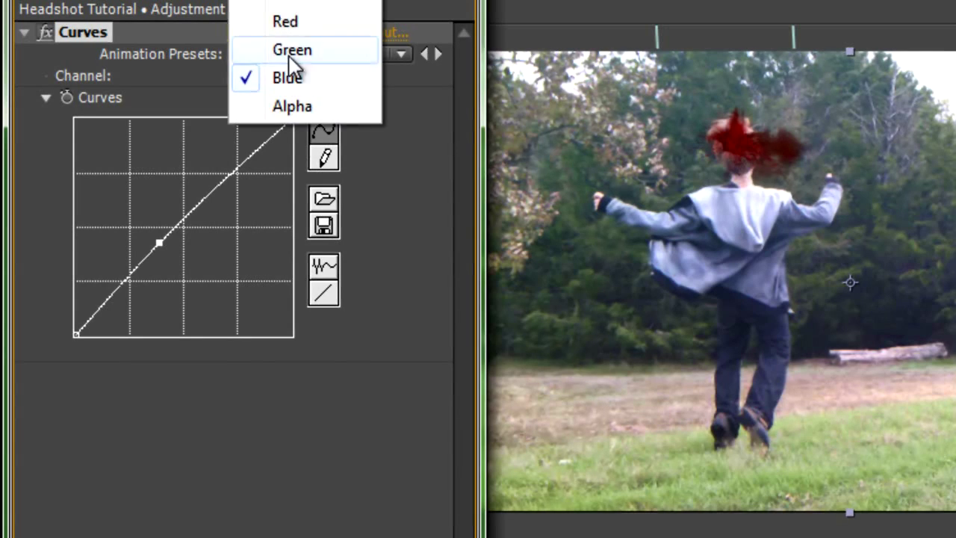
{"action": "left_click", "coordinate": [299, 7]}
{"action": "left_click_drag", "start_coordinate": [147, 280], "coordinate": [172, 281]}
Pull the Alpha channel's curve down slightly below the diagonal at the midtones.
{"action": "left_click", "coordinate": [312, 79]}
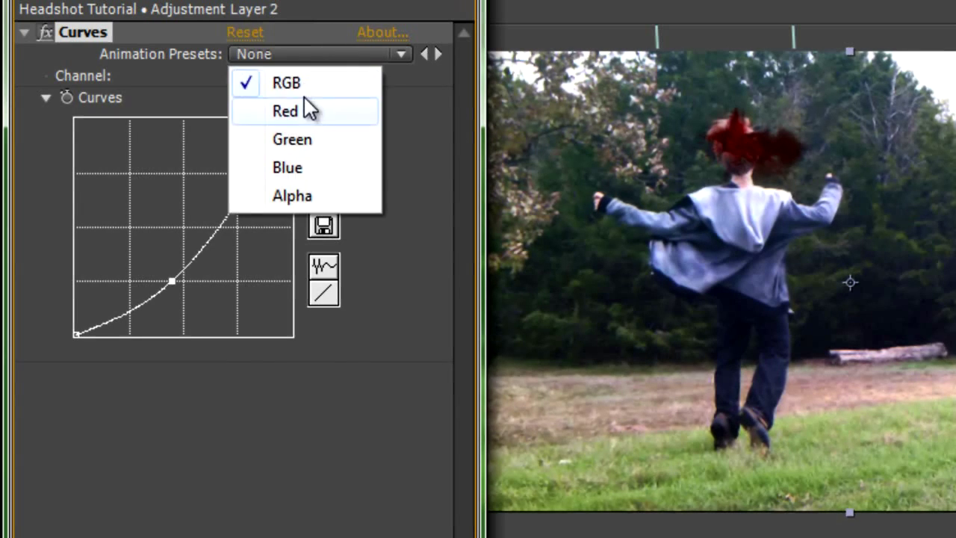
{"action": "left_click", "coordinate": [300, 195]}
{"action": "left_click_drag", "start_coordinate": [168, 248], "coordinate": [171, 262]}
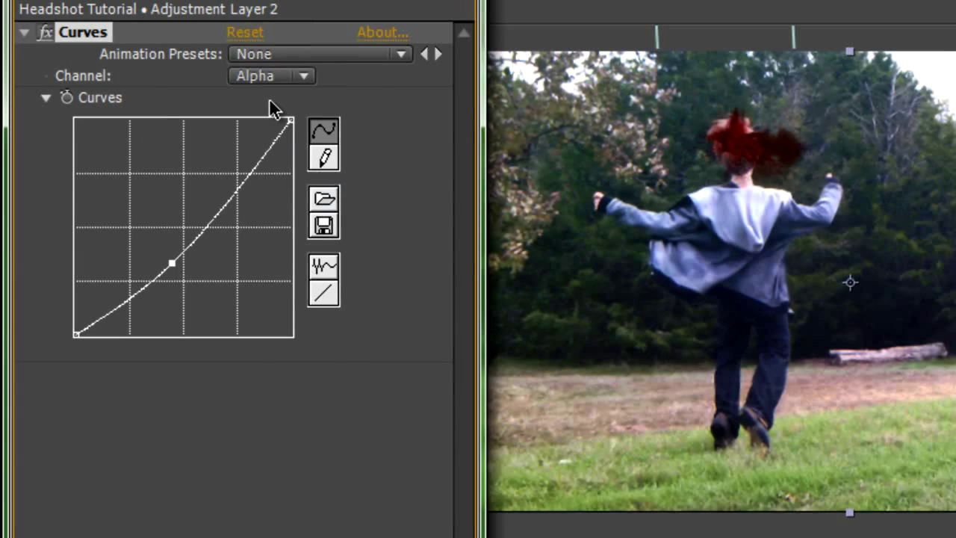
Lower the Blue channel's midtone point back toward the diagonal, close the effect settings and deselect the adjustment layer.
{"action": "left_click", "coordinate": [274, 78]}
{"action": "left_click", "coordinate": [309, 59]}
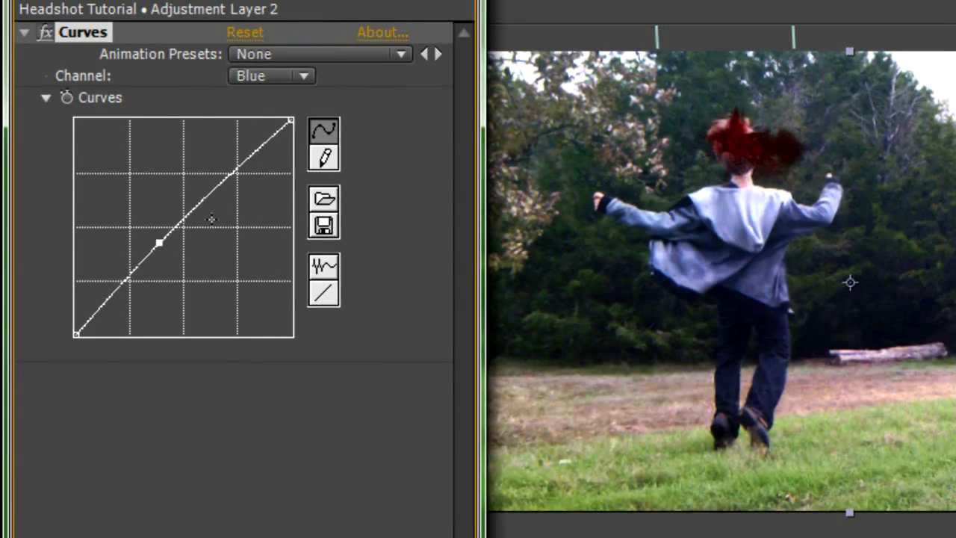
{"action": "left_click_drag", "start_coordinate": [162, 244], "coordinate": [164, 249]}
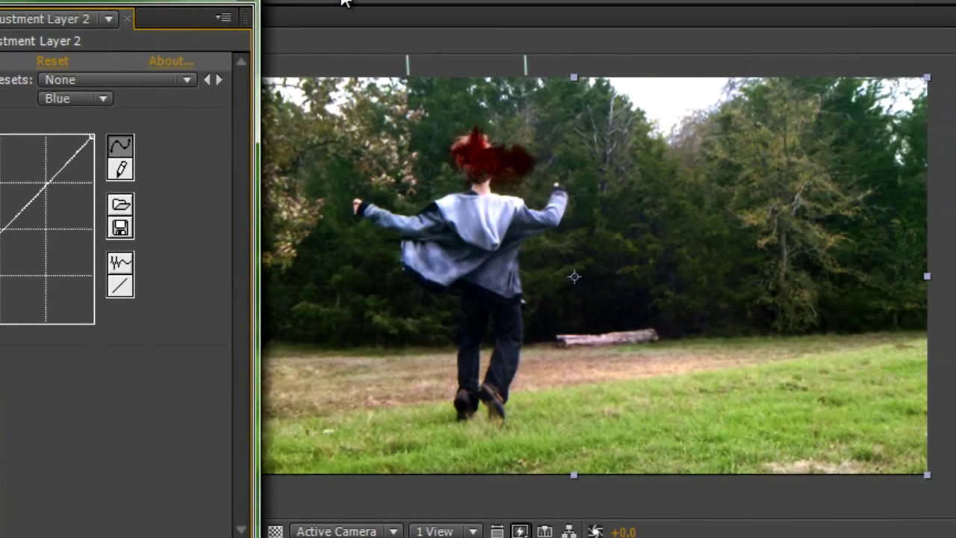
{"action": "left_click", "coordinate": [251, 0]}
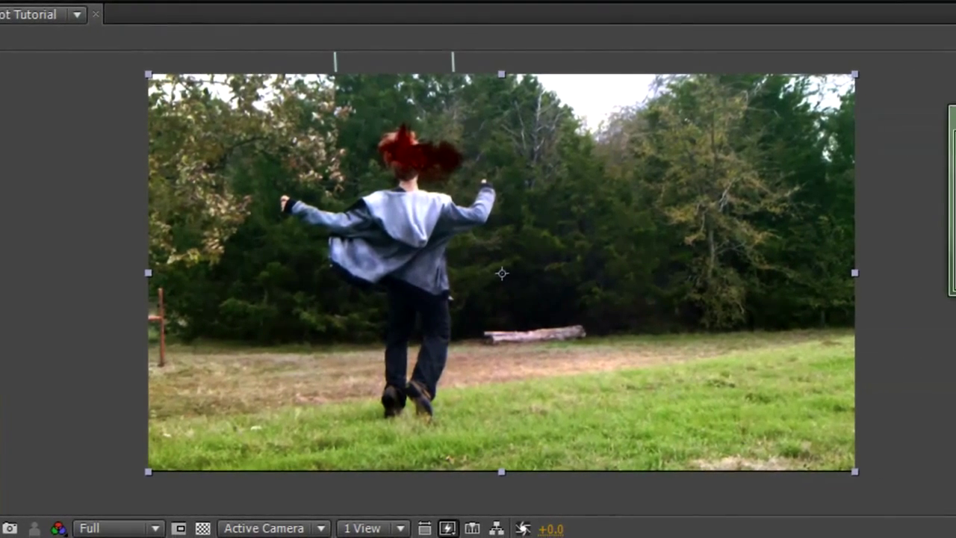
{"action": "left_click", "coordinate": [825, 535]}
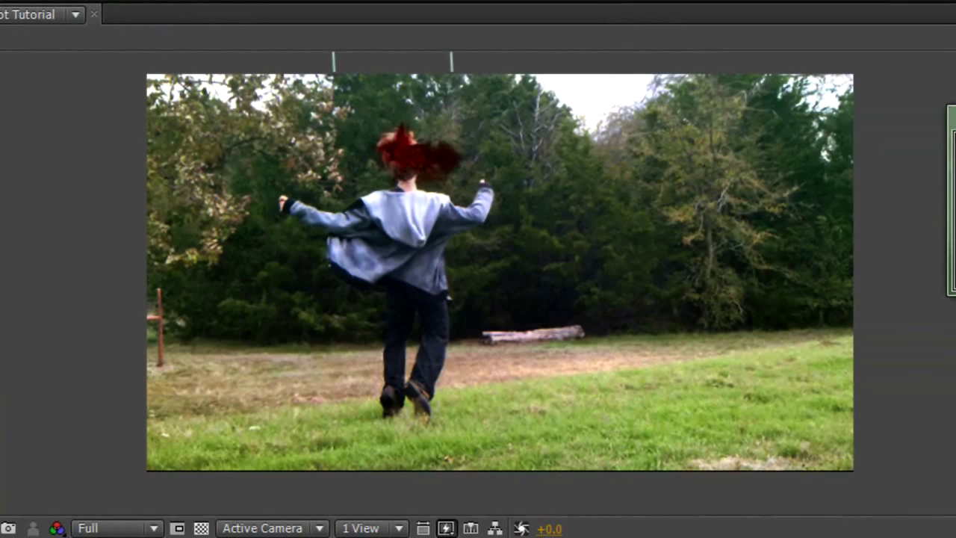